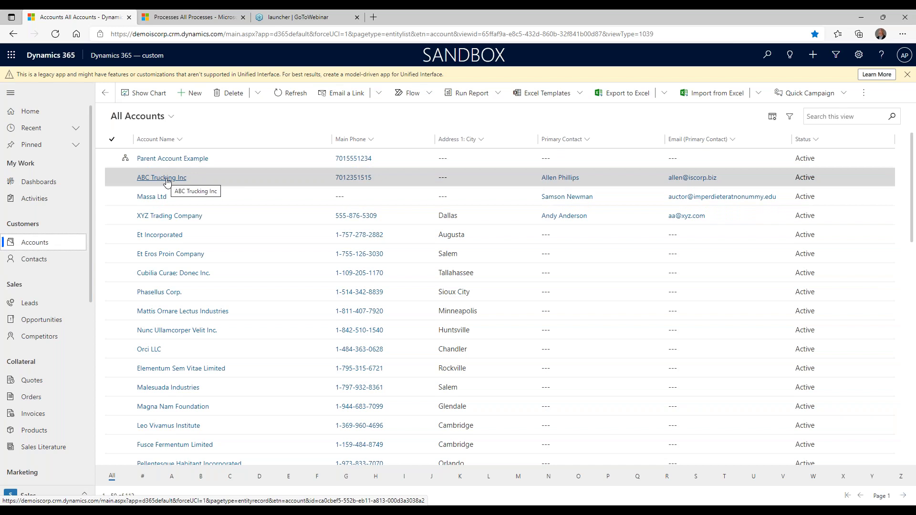
View the ABC Trucking Inc account, and open the lead about purchasing 10 items from the All Leads view
{"action": "left_click", "coordinate": [166, 178]}
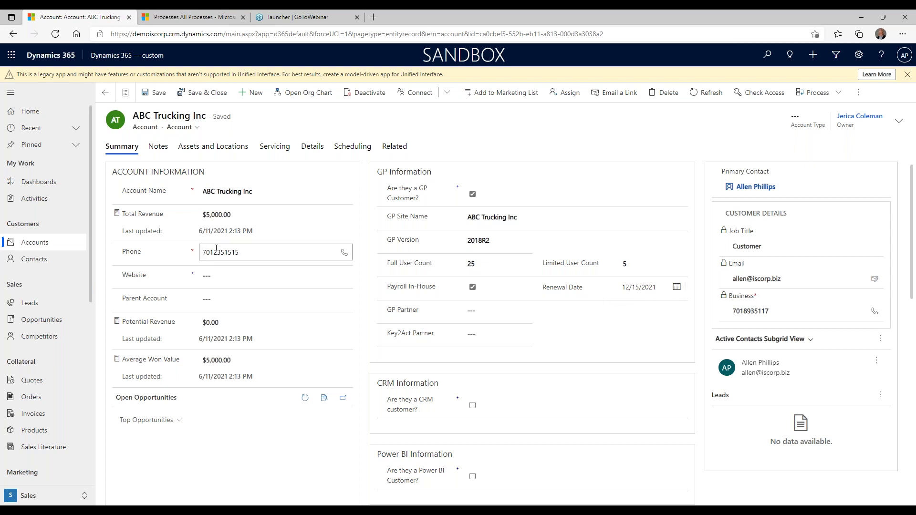
{"action": "left_click", "coordinate": [29, 304]}
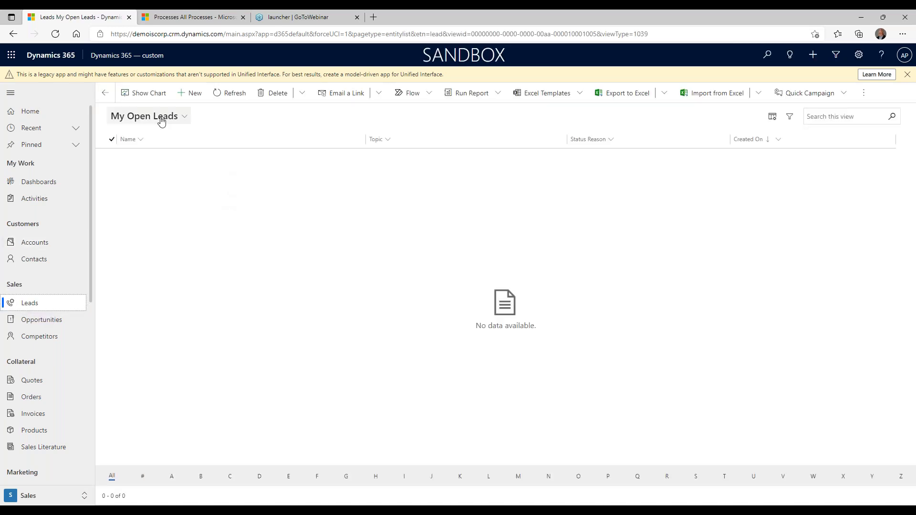
{"action": "left_click", "coordinate": [184, 117]}
{"action": "left_click", "coordinate": [138, 189]}
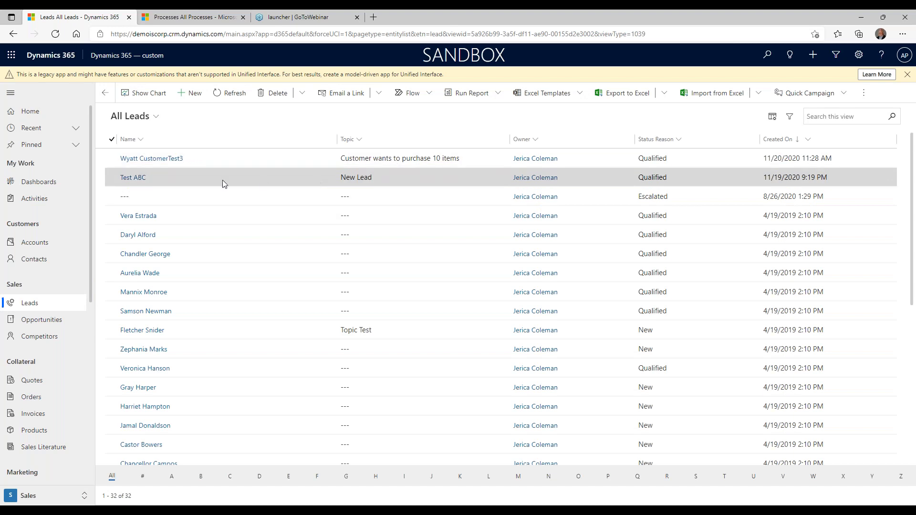
{"action": "left_click", "coordinate": [157, 159]}
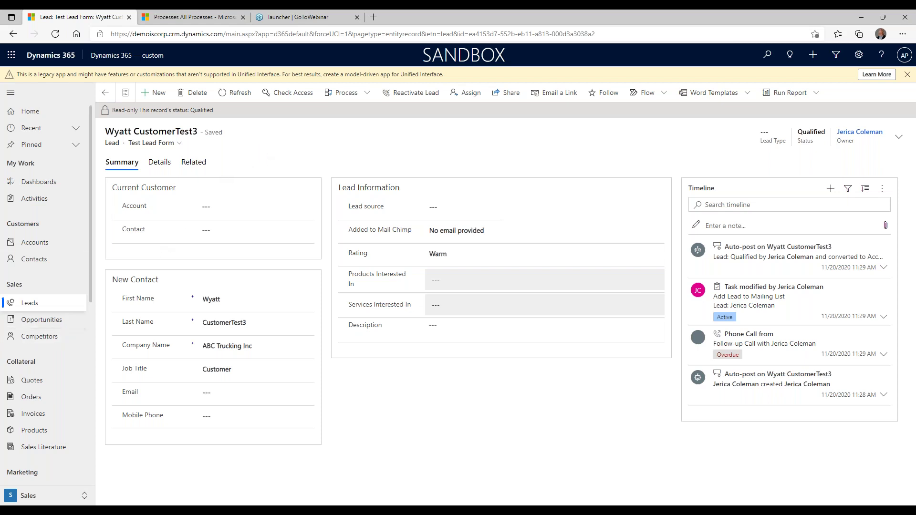
View the Active Time Off Requests list under Extensions and select the request created 10/6/2020 5:24 PM, returning to the leads
{"action": "left_click_drag", "start_coordinate": [89, 259], "coordinate": [67, 475]}
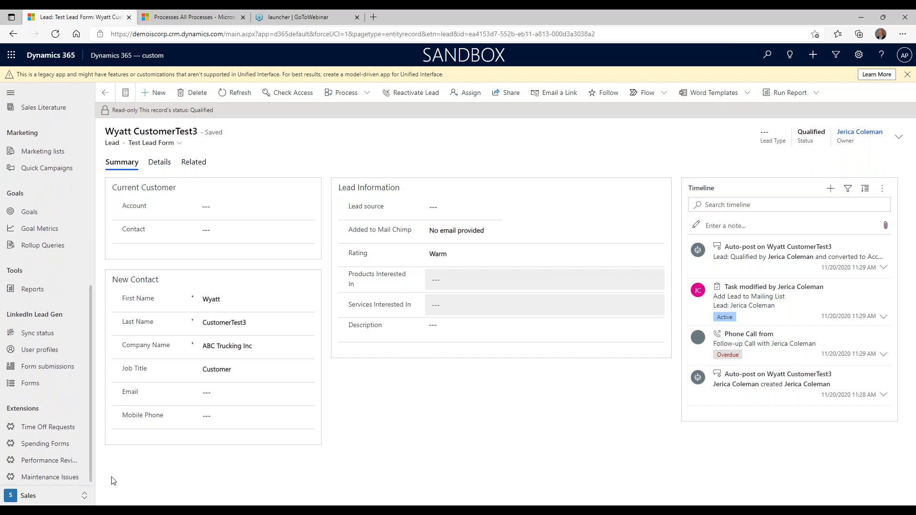
{"action": "left_click", "coordinate": [46, 432]}
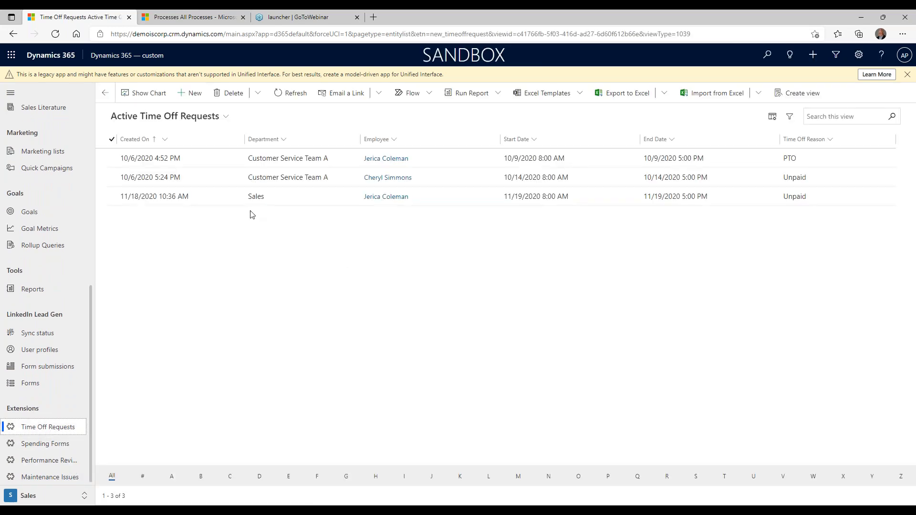
{"action": "left_click", "coordinate": [159, 178]}
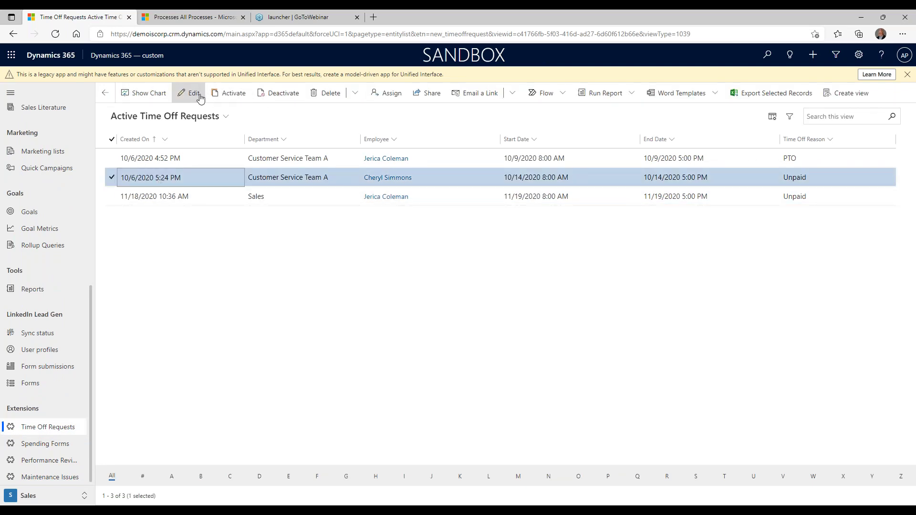
{"action": "left_click", "coordinate": [104, 96]}
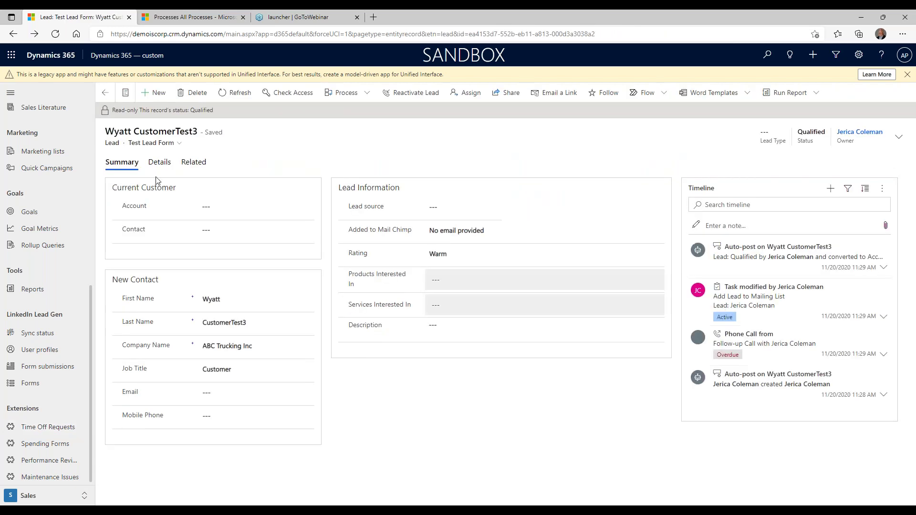
{"action": "left_click", "coordinate": [105, 90]}
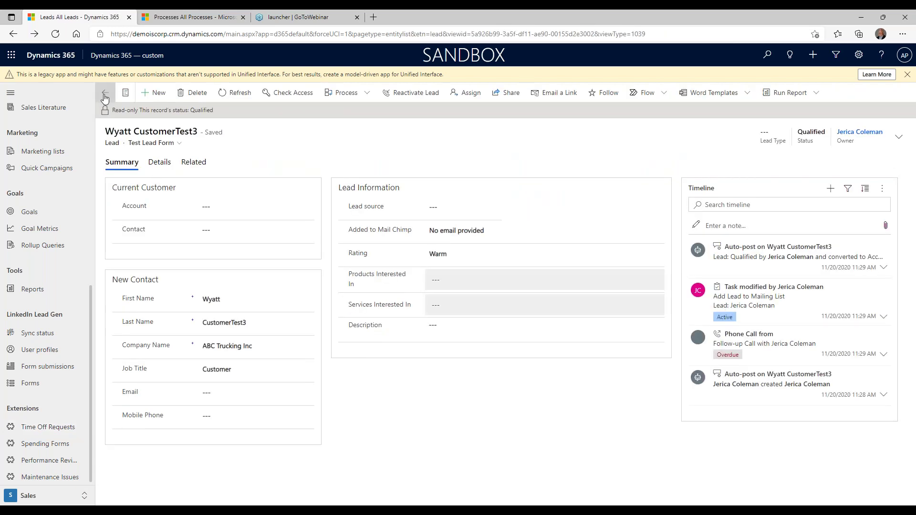
Start a new time off request, looking up the employee by name and setting the department to Customer Service Team A
{"action": "left_click", "coordinate": [35, 429]}
{"action": "left_click", "coordinate": [191, 93]}
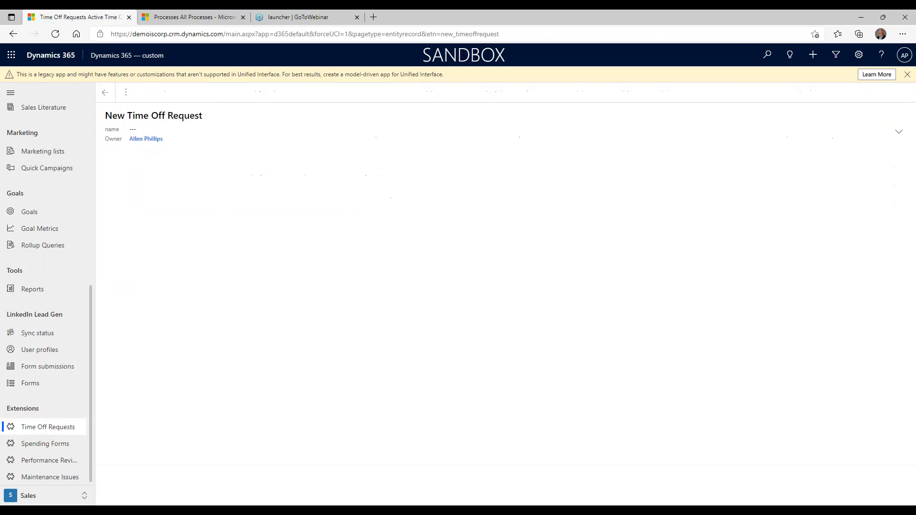
{"action": "left_click", "coordinate": [229, 175]}
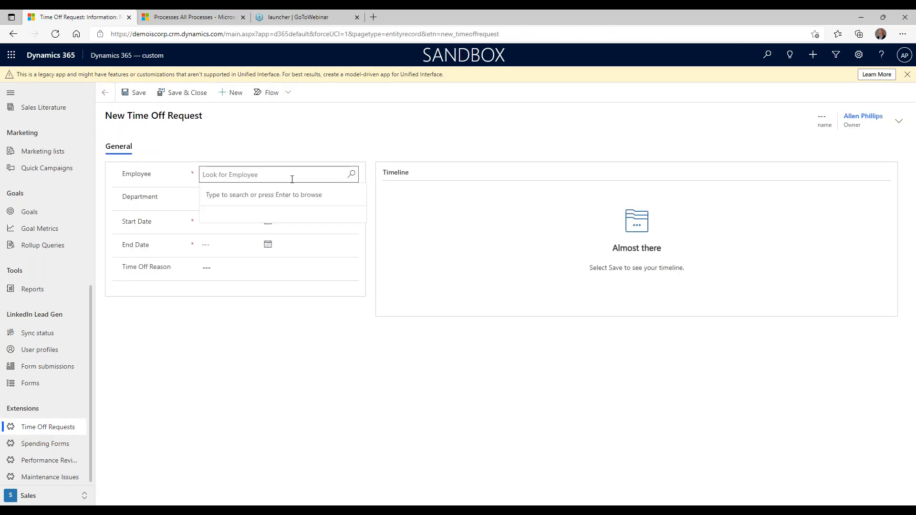
{"action": "left_click", "coordinate": [353, 175]}
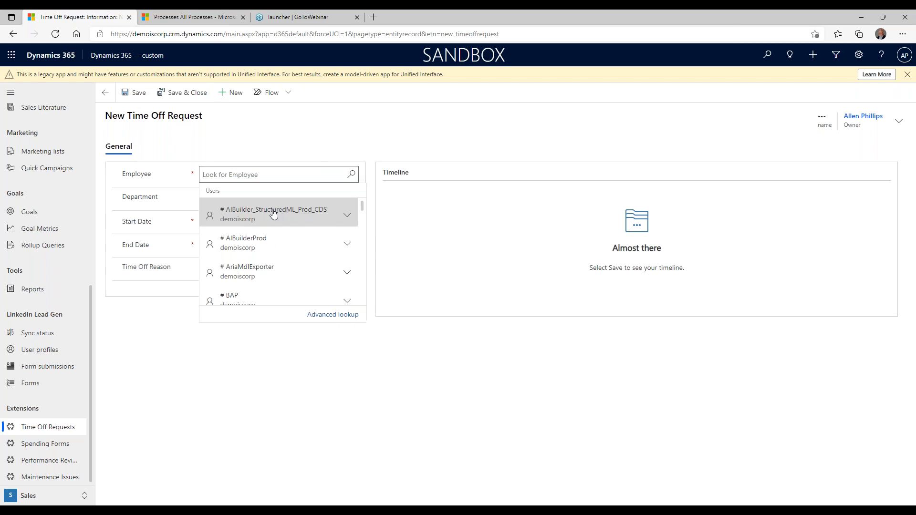
{"action": "scroll", "coordinate": [251, 281], "scroll_direction": "down", "scroll_amount": 3}
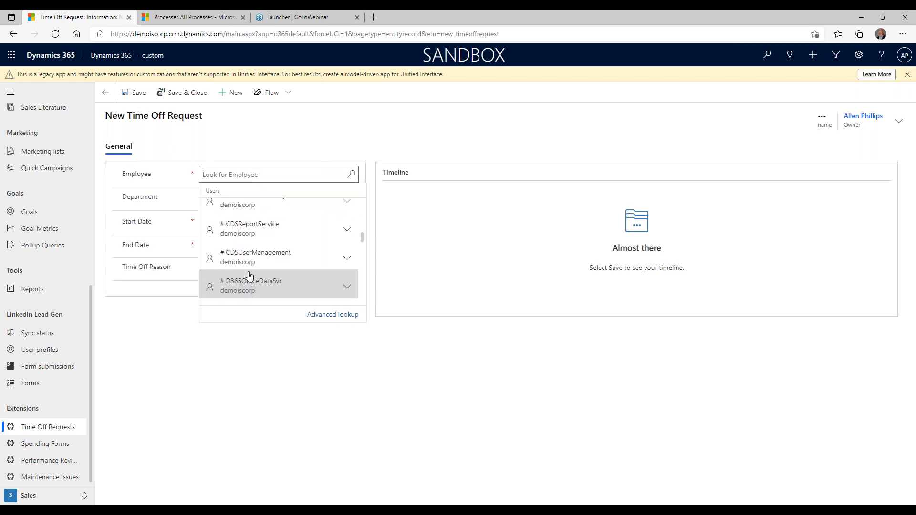
{"action": "type", "text": "all"}
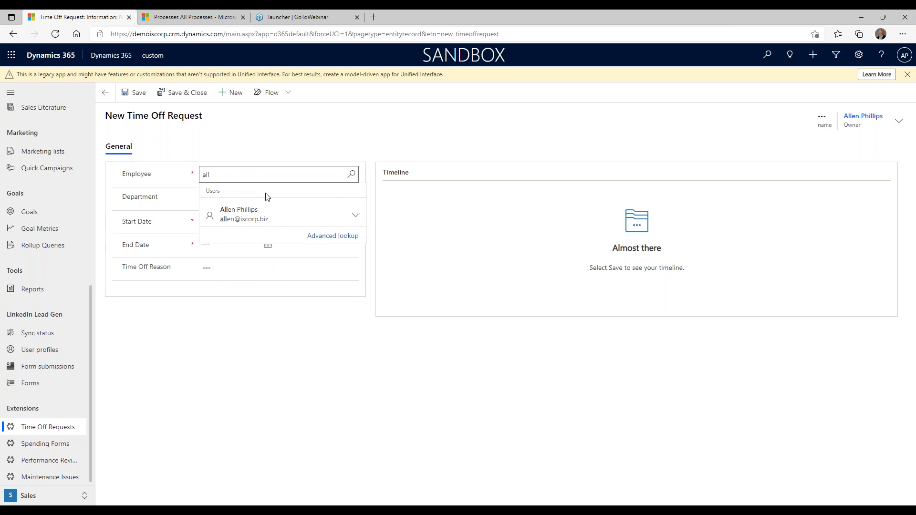
{"action": "left_click", "coordinate": [244, 213]}
{"action": "left_click", "coordinate": [246, 200]}
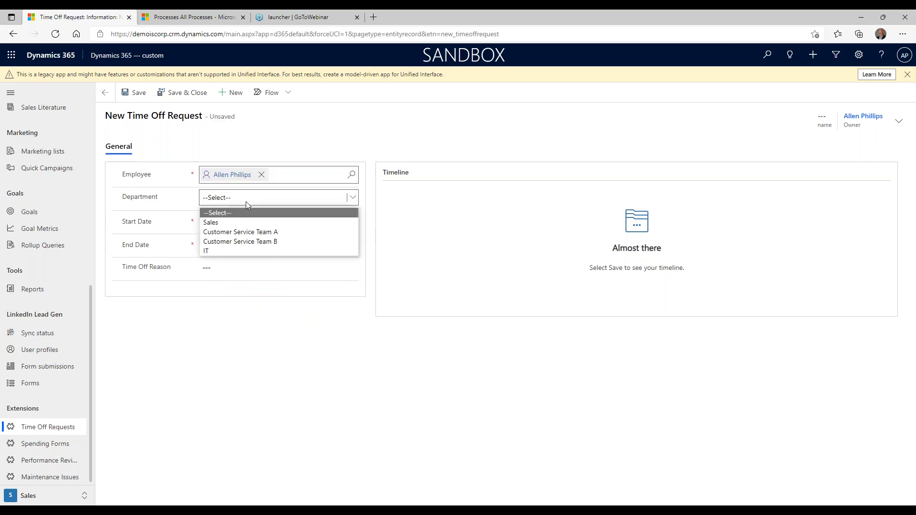
{"action": "left_click", "coordinate": [233, 233]}
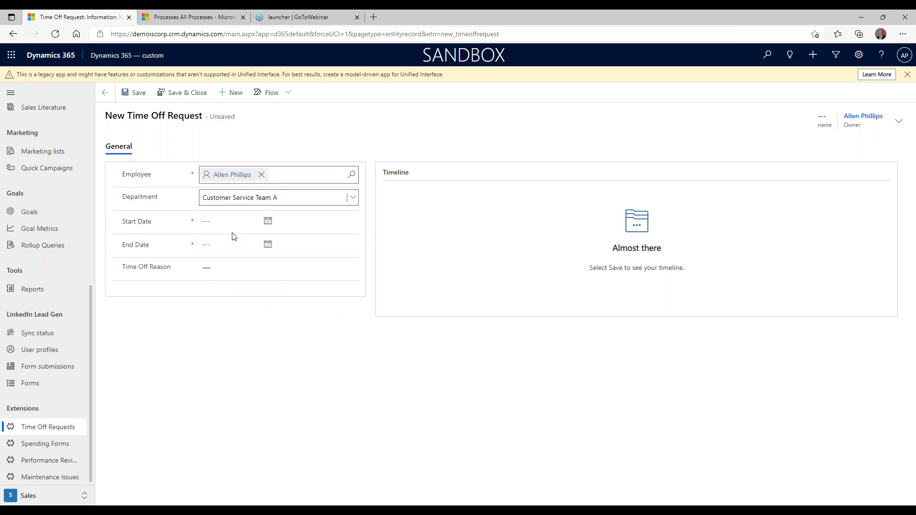
Set the time off request's start date to 12/27/2021 and its end date to 12/31/2021
{"action": "left_click", "coordinate": [267, 222]}
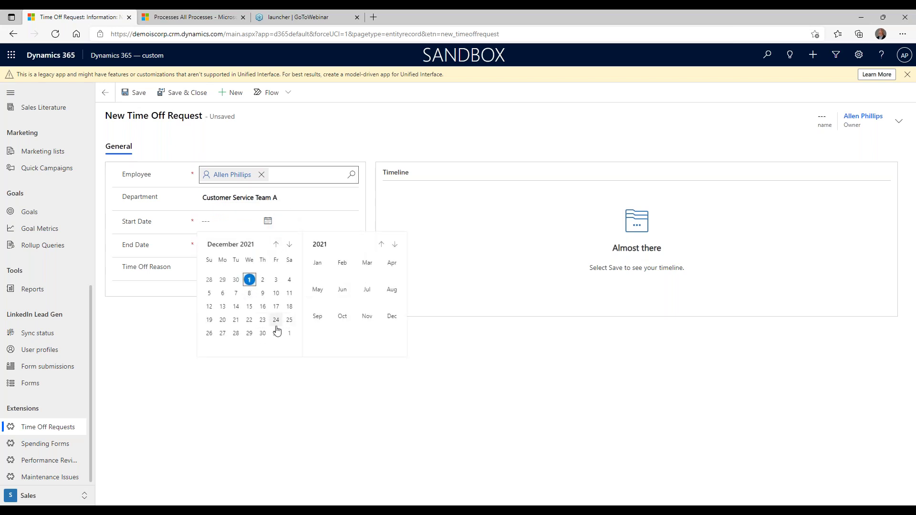
{"action": "left_click", "coordinate": [222, 334]}
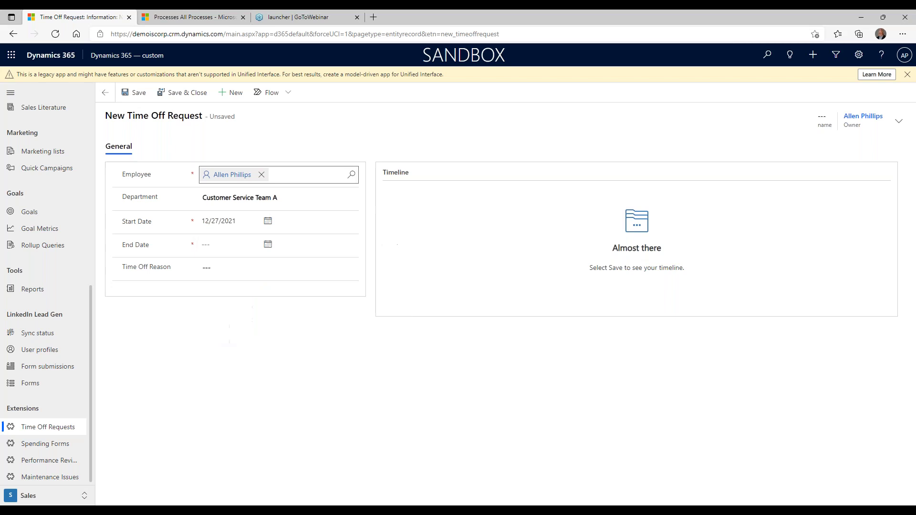
{"action": "left_click", "coordinate": [269, 246]}
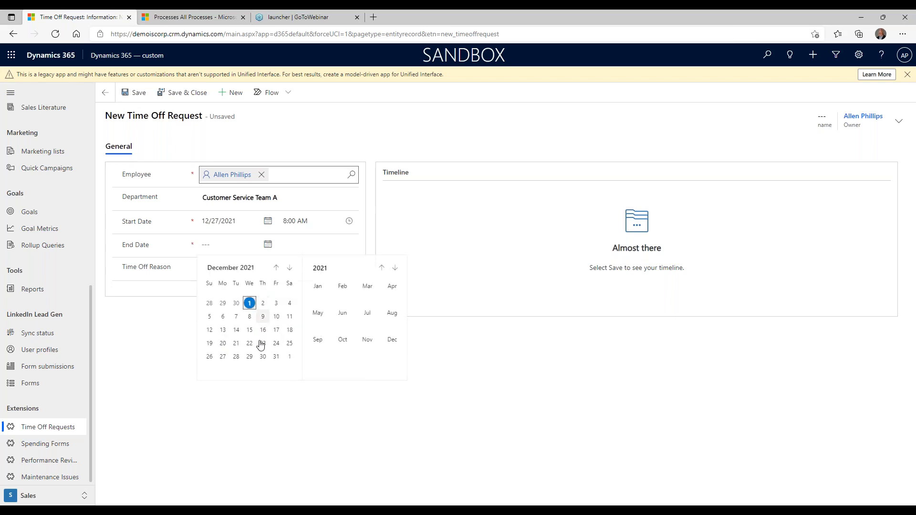
{"action": "left_click", "coordinate": [274, 356]}
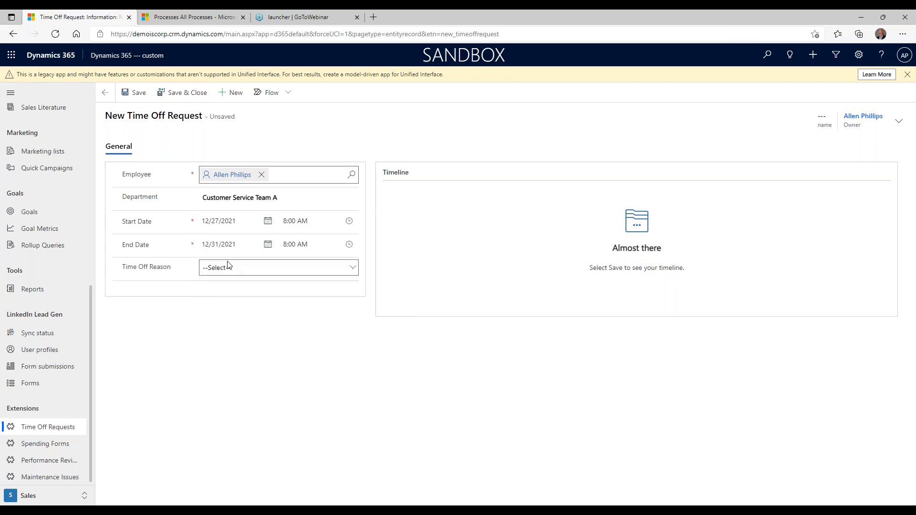
Set the time off reason to PTO, and save and close the request
{"action": "left_click", "coordinate": [351, 269]}
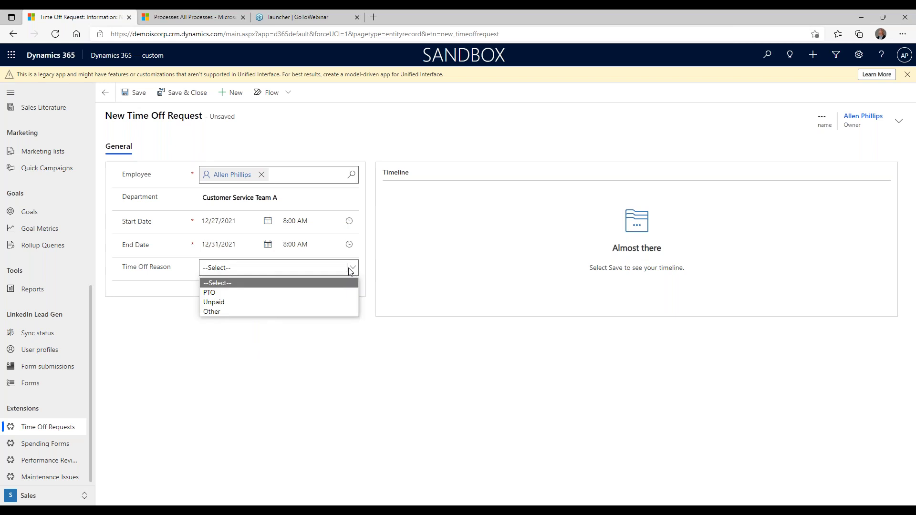
{"action": "left_click", "coordinate": [209, 294]}
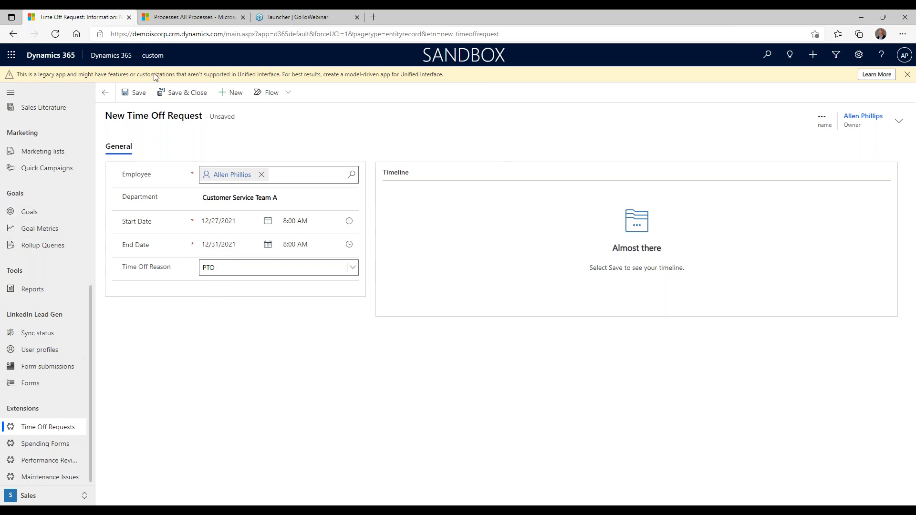
{"action": "left_click", "coordinate": [172, 94]}
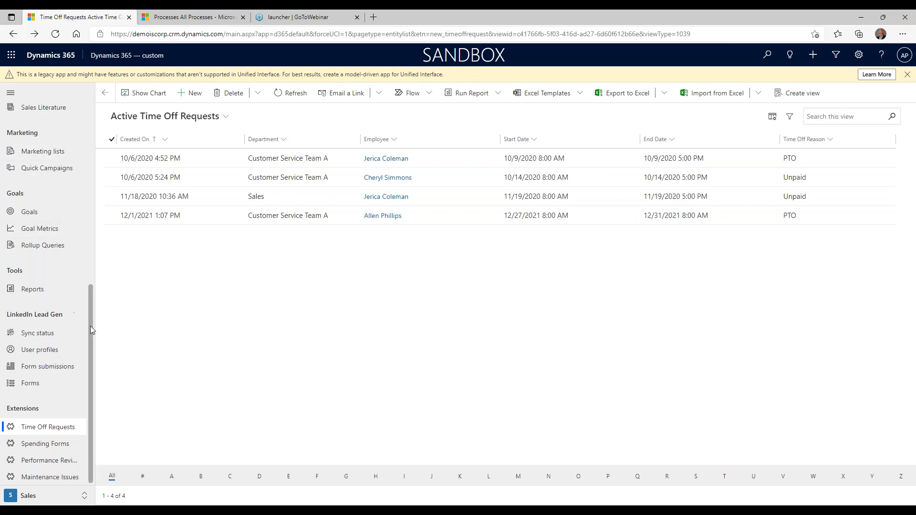
Open the ABC Training account record from the Immediate Purchase Opportunities list
{"action": "left_click_drag", "start_coordinate": [90, 317], "coordinate": [76, 169]}
{"action": "left_click", "coordinate": [45, 272]}
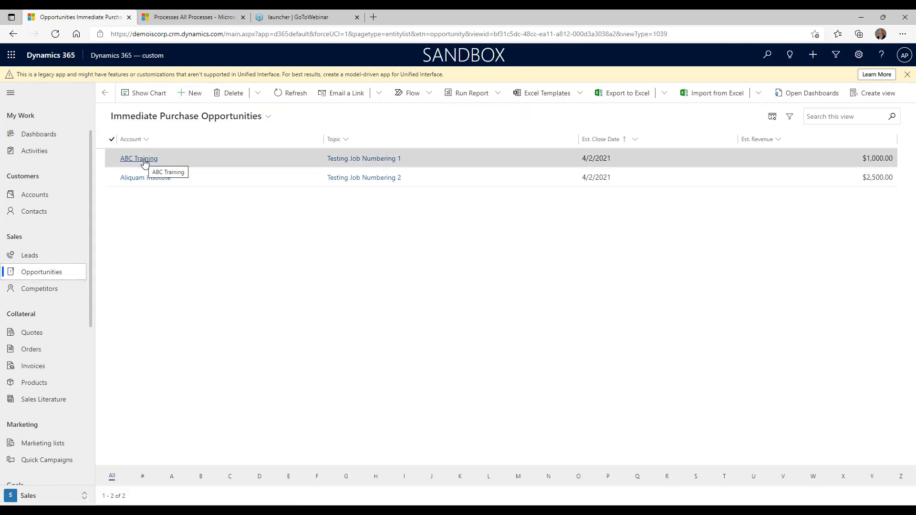
{"action": "left_click", "coordinate": [145, 161]}
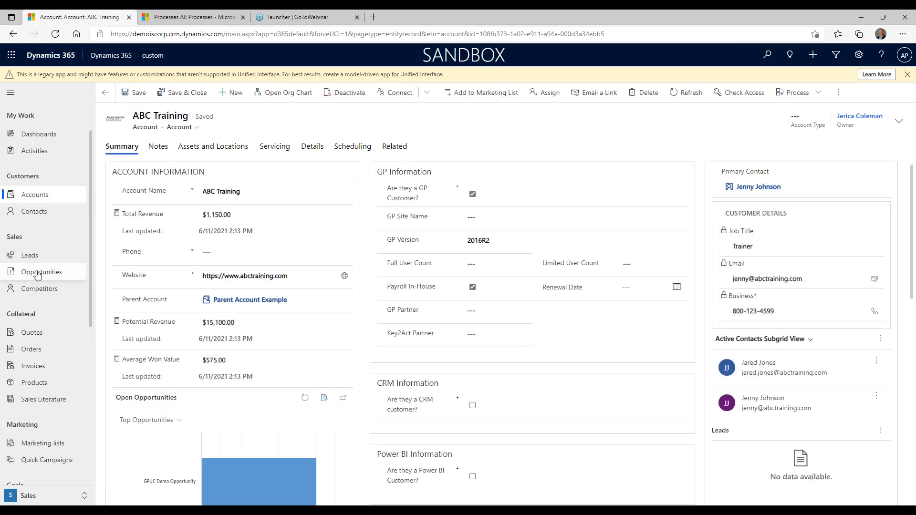
Show all leads, open the lead about purchasing 10 items, and review its details and summary
{"action": "left_click", "coordinate": [32, 256]}
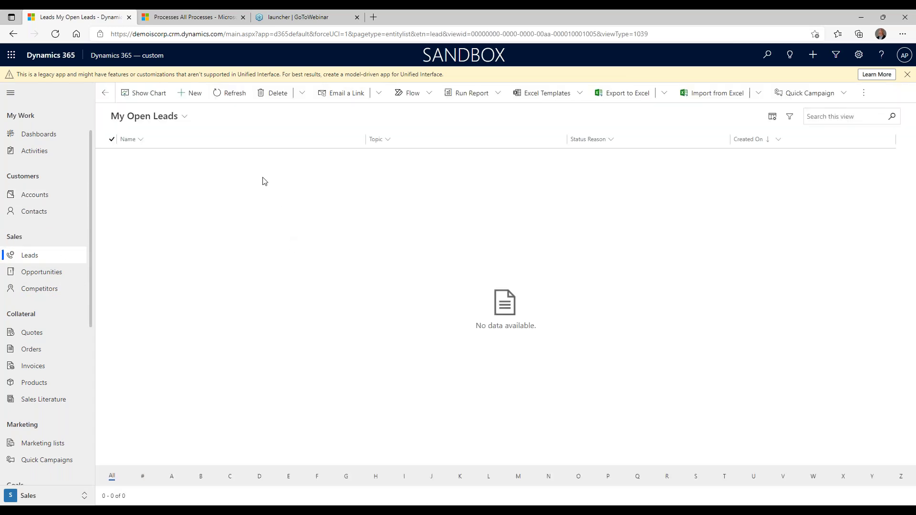
{"action": "left_click", "coordinate": [187, 121]}
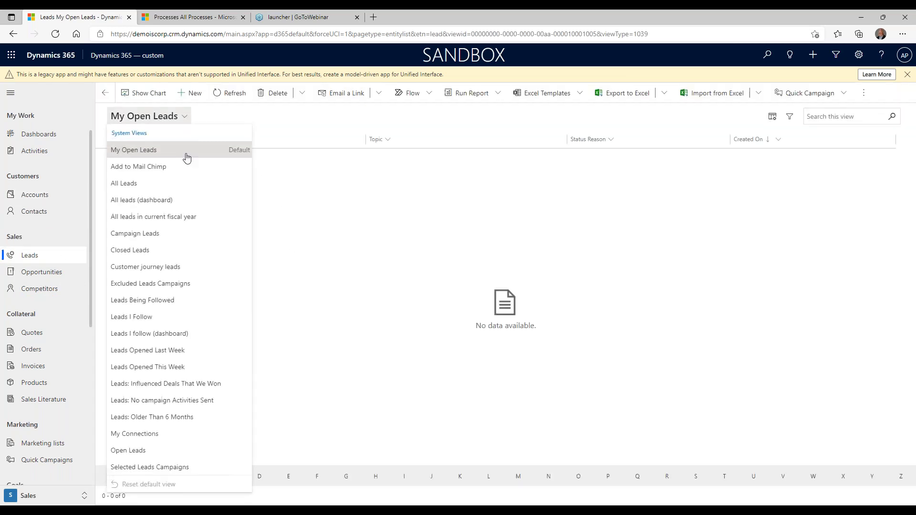
{"action": "left_click", "coordinate": [128, 183]}
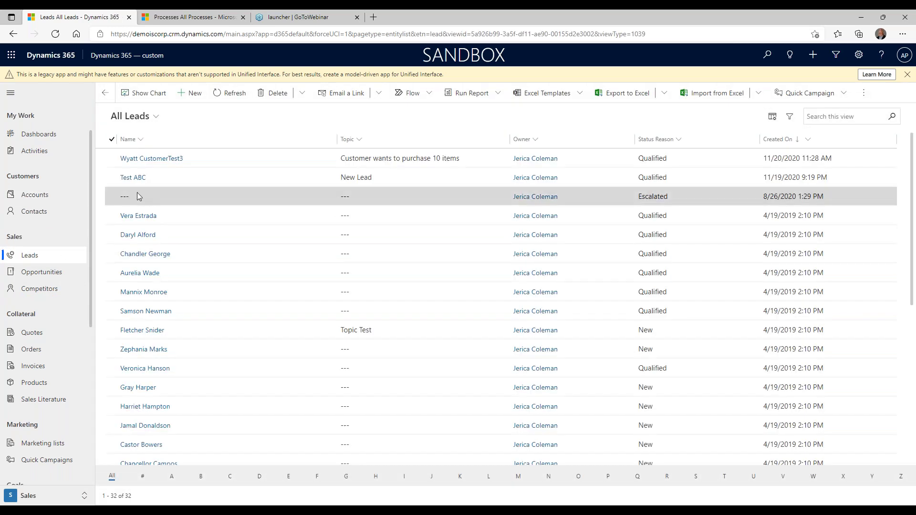
{"action": "left_click", "coordinate": [148, 159]}
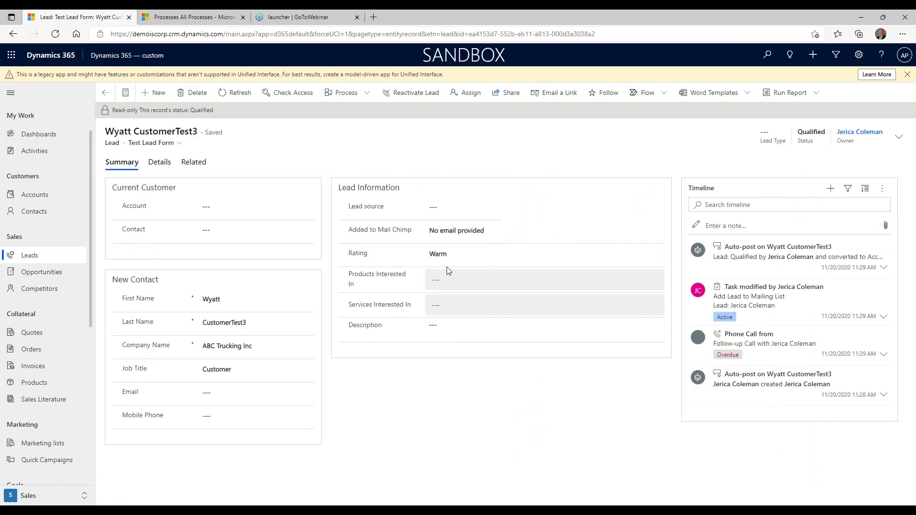
{"action": "left_click", "coordinate": [164, 164]}
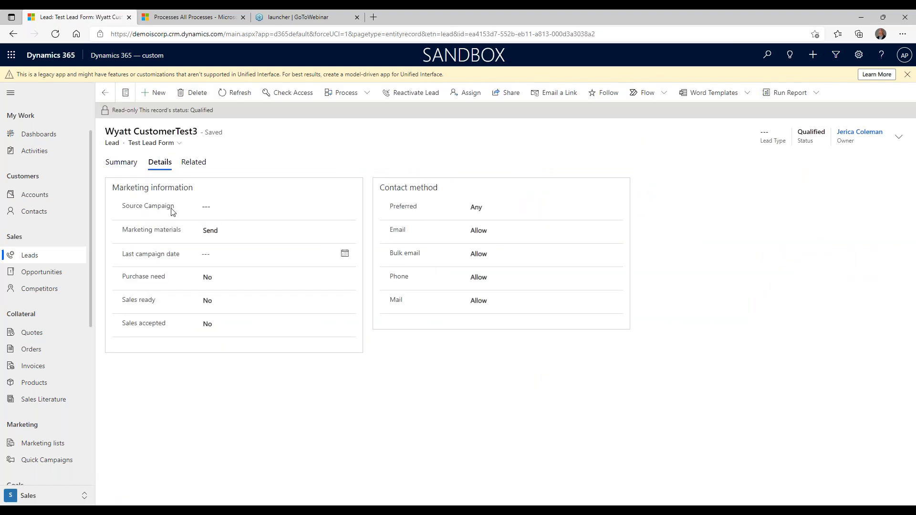
{"action": "left_click", "coordinate": [122, 163]}
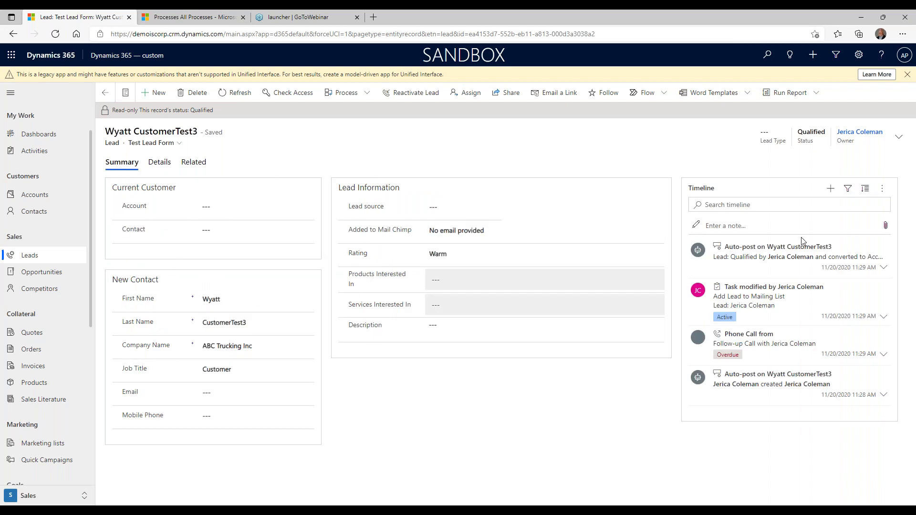
Examine the lead's timeline by expanding the Add Lead to Mailing List task, and expand the record's header fields
{"action": "left_click", "coordinate": [778, 258]}
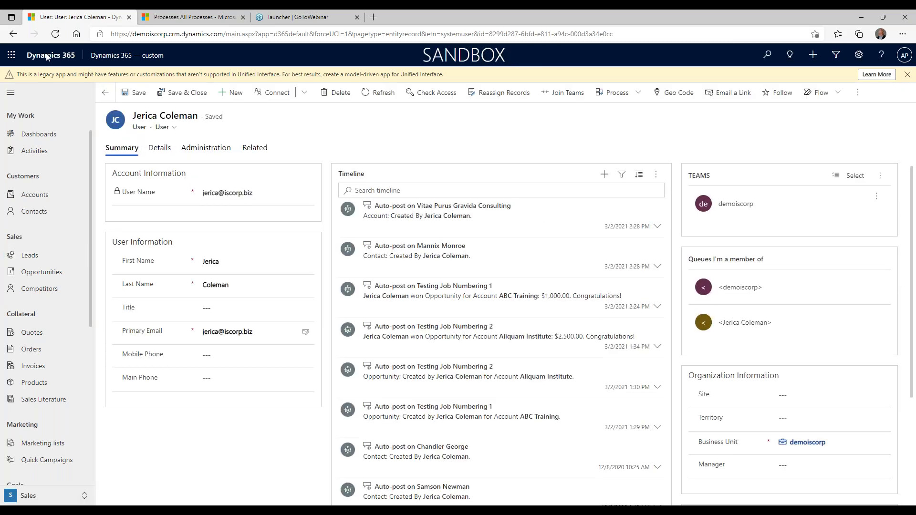
{"action": "left_click", "coordinate": [13, 33]}
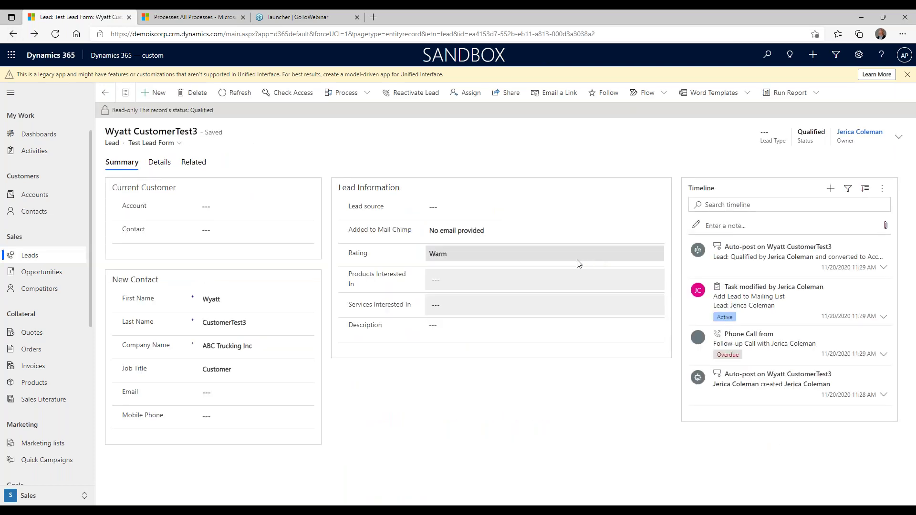
{"action": "left_click", "coordinate": [753, 303]}
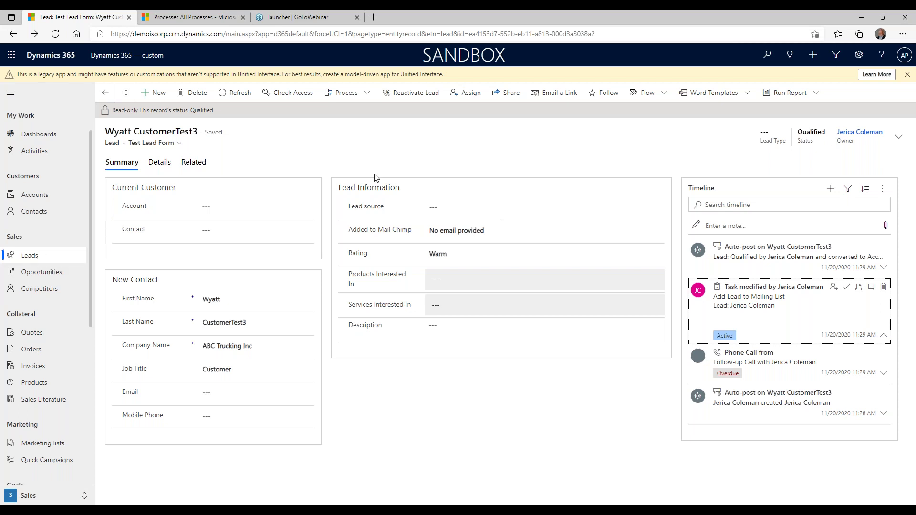
{"action": "left_click", "coordinate": [898, 137]}
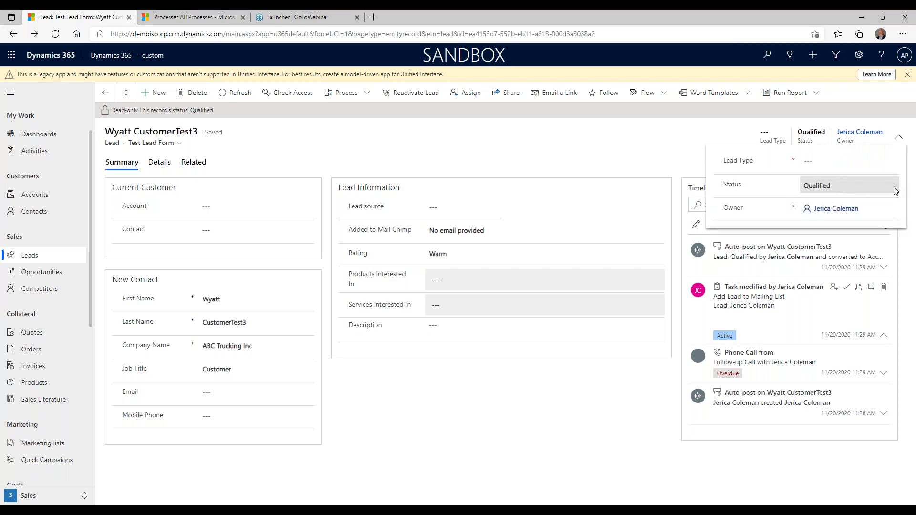
Open the Test ABC lead from the leads list, review its details and summary, and return to the list of all accounts
{"action": "left_click", "coordinate": [901, 139]}
{"action": "left_click", "coordinate": [900, 141]}
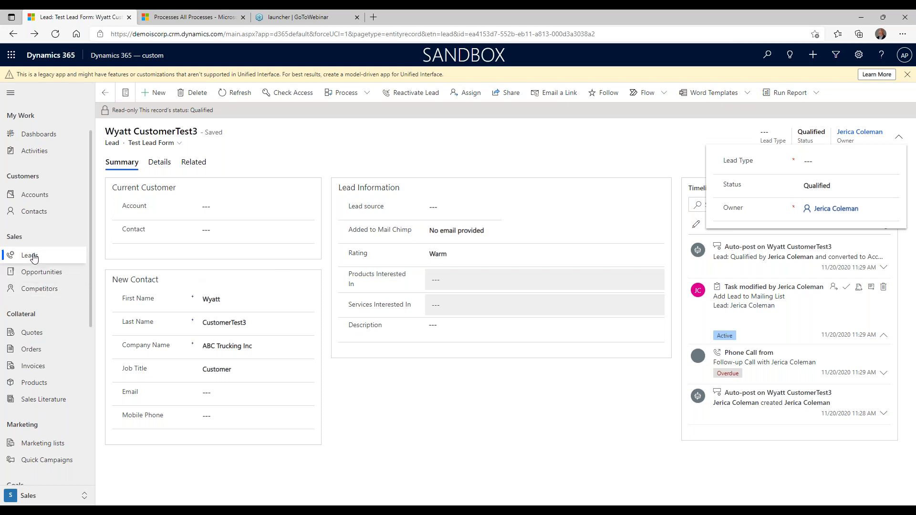
{"action": "left_click", "coordinate": [102, 94]}
{"action": "left_click", "coordinate": [133, 178]}
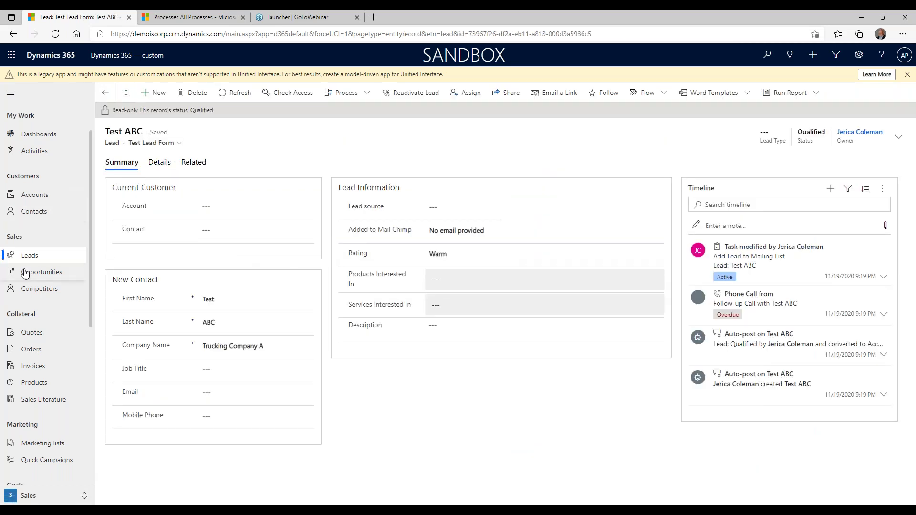
{"action": "left_click", "coordinate": [163, 162]}
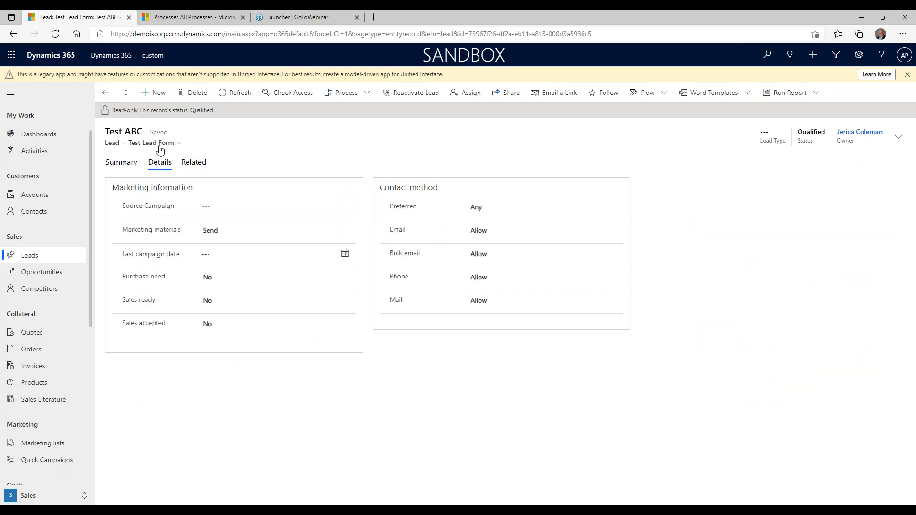
{"action": "left_click", "coordinate": [128, 167]}
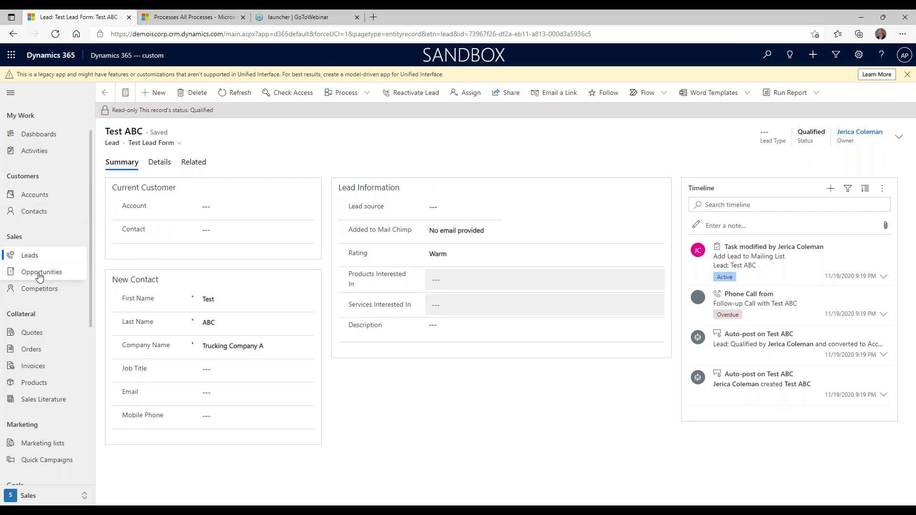
{"action": "left_click", "coordinate": [35, 195]}
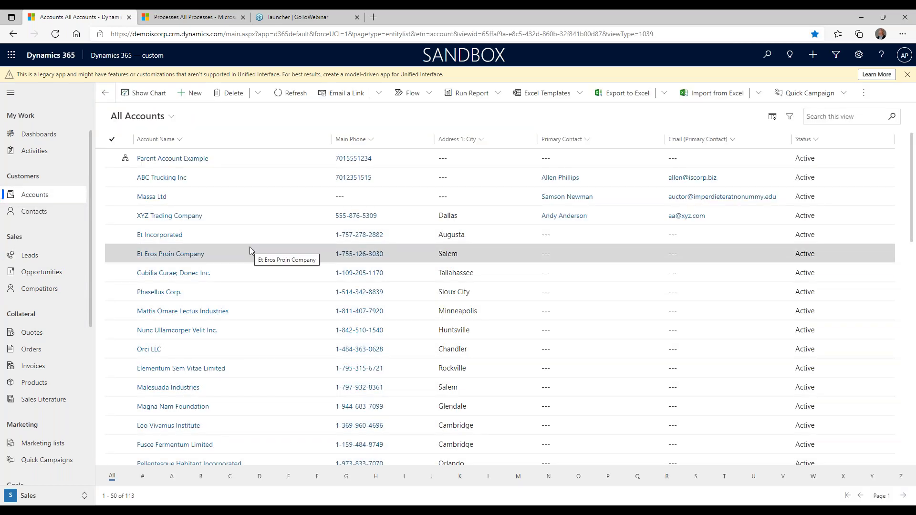
Switch to the All Processes list and look through it sorted by creation date, ending with the newest first
{"action": "left_click", "coordinate": [214, 20]}
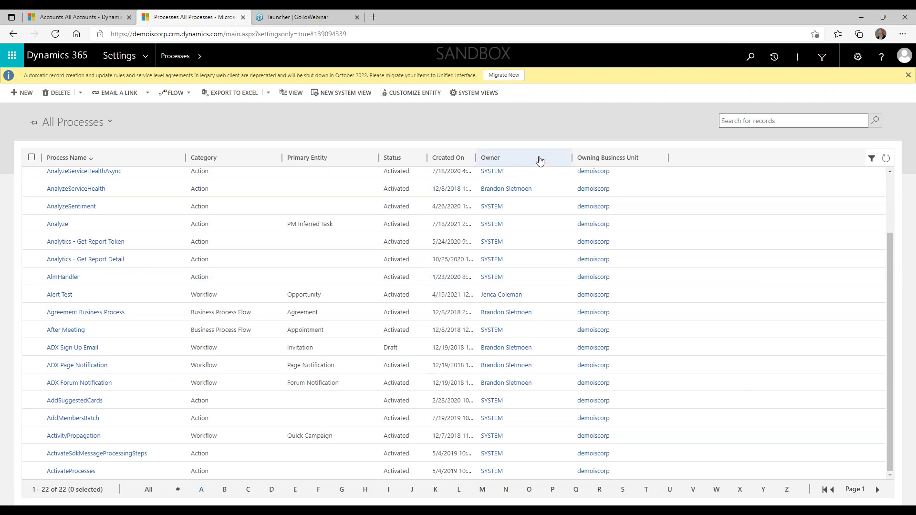
{"action": "left_click", "coordinate": [463, 159]}
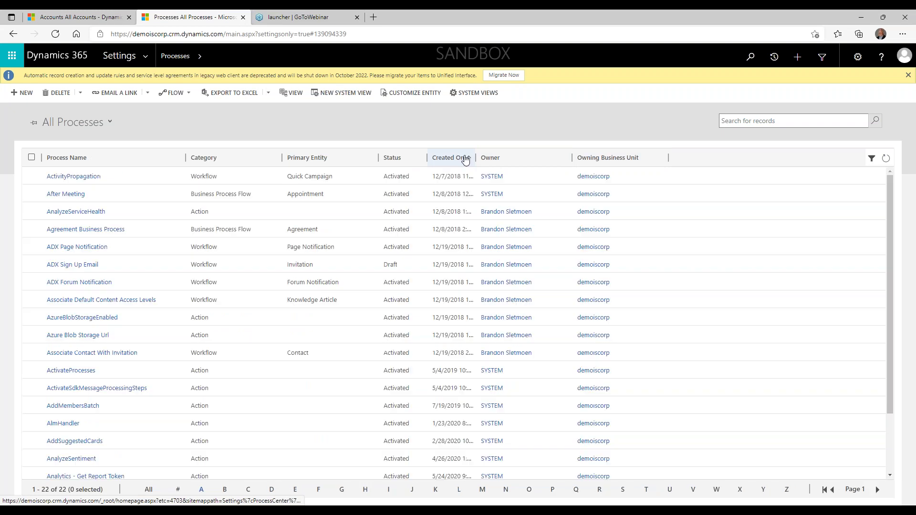
{"action": "left_click", "coordinate": [465, 158]}
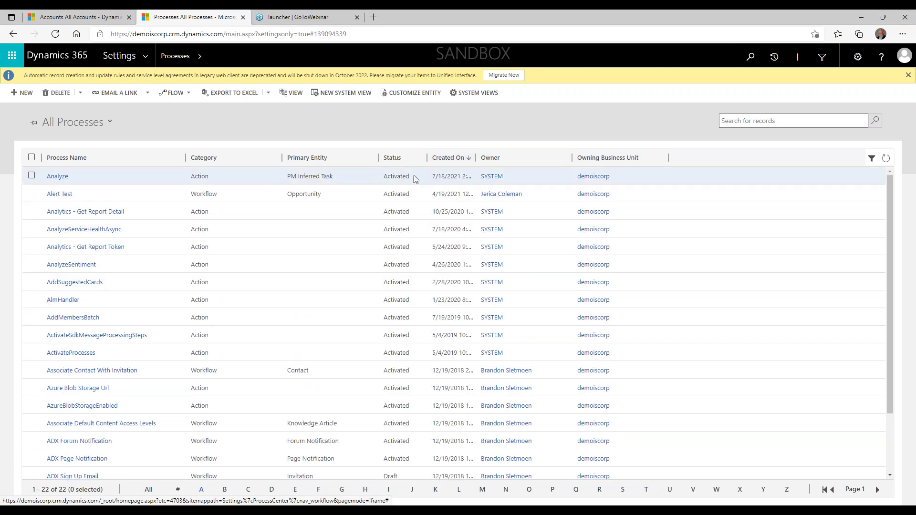
{"action": "left_click", "coordinate": [465, 158]}
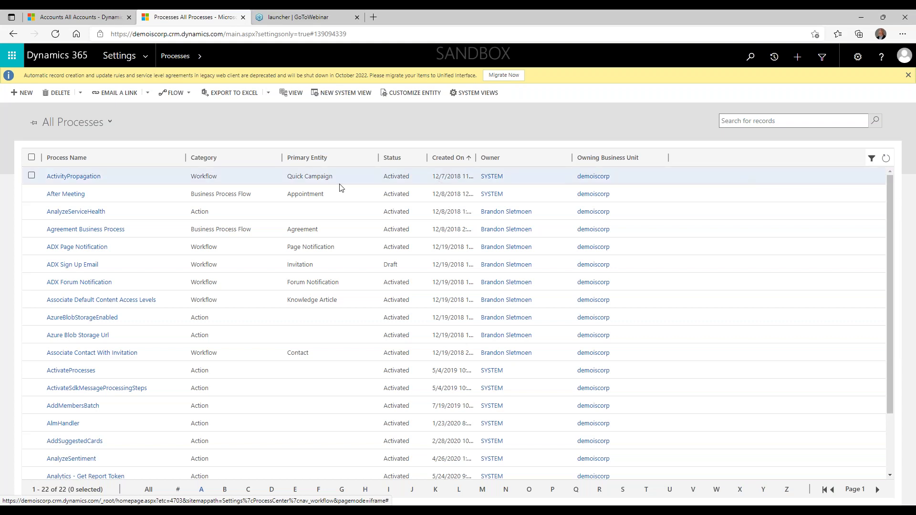
{"action": "scroll", "coordinate": [441, 347], "scroll_direction": "down", "scroll_amount": 3}
{"action": "scroll", "coordinate": [441, 347], "scroll_direction": "up", "scroll_amount": 3}
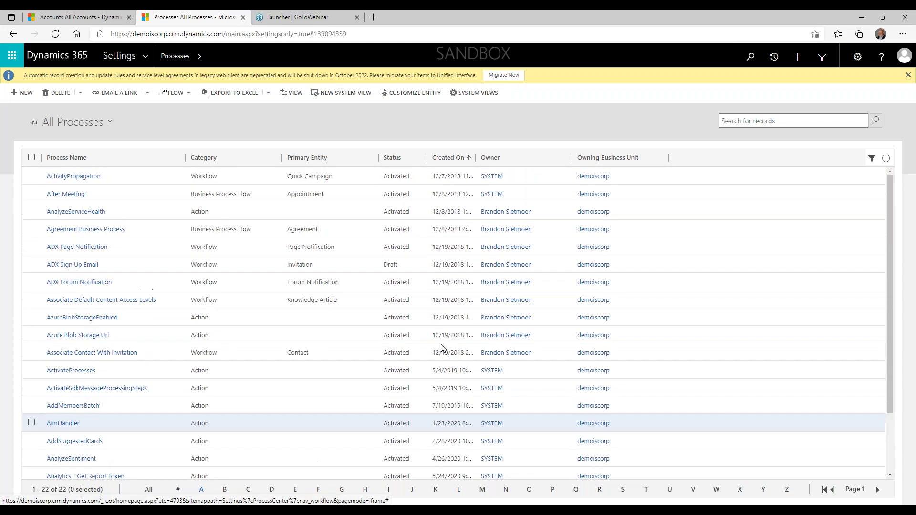
{"action": "scroll", "coordinate": [441, 347], "scroll_direction": "down", "scroll_amount": 3}
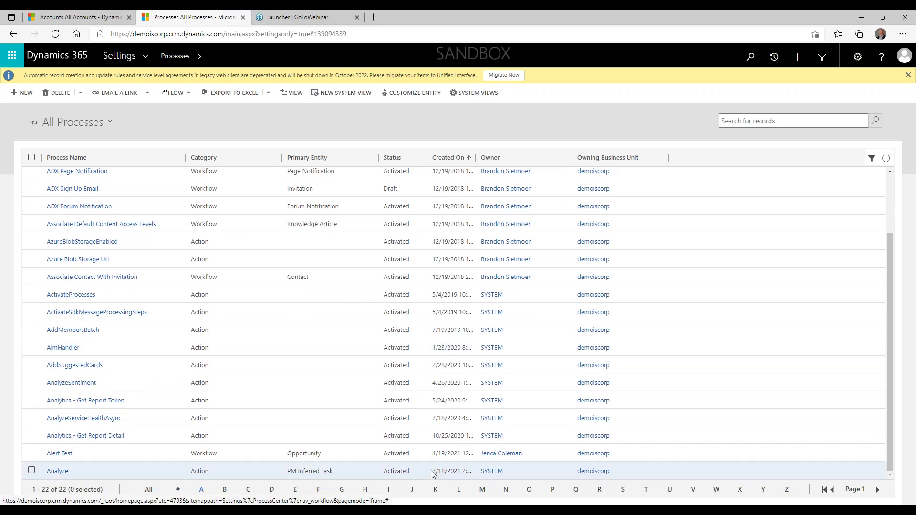
{"action": "scroll", "coordinate": [436, 429], "scroll_direction": "up", "scroll_amount": 3}
{"action": "left_click", "coordinate": [468, 162]}
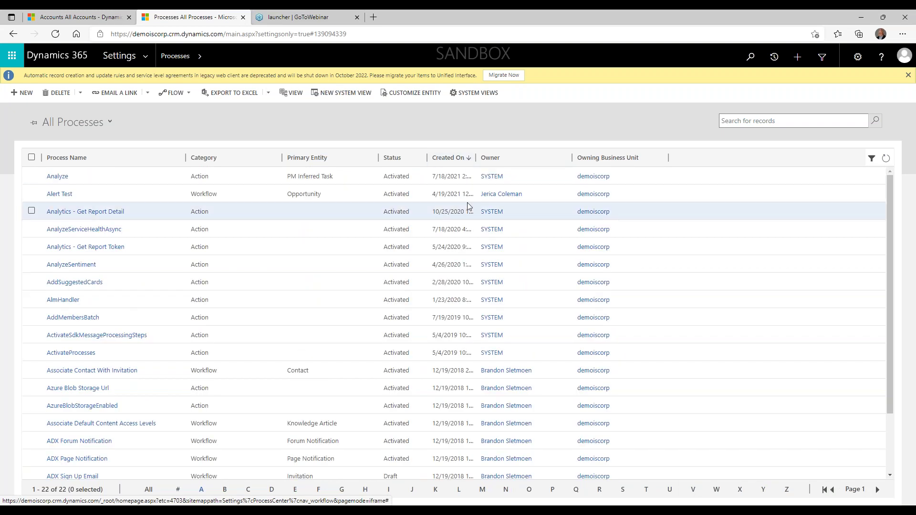
{"action": "scroll", "coordinate": [467, 196], "scroll_direction": "down", "scroll_amount": 2}
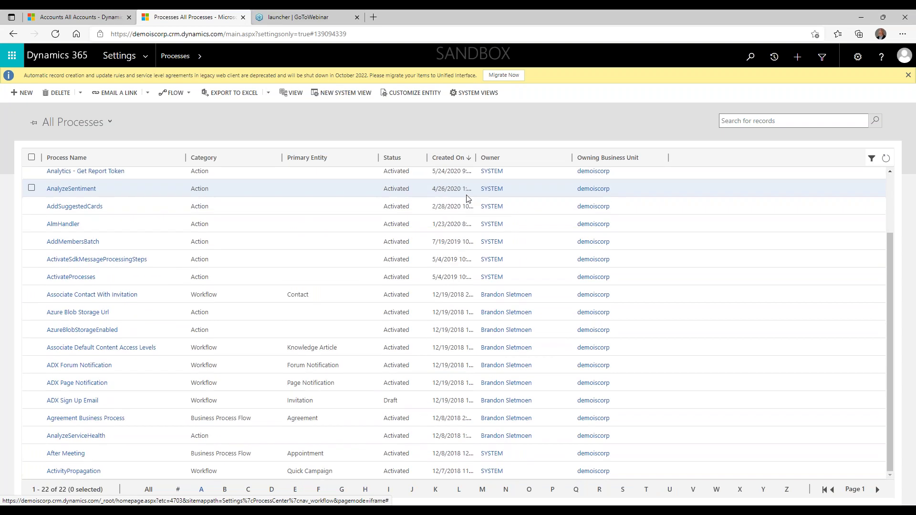
{"action": "scroll", "coordinate": [466, 198], "scroll_direction": "up", "scroll_amount": 2}
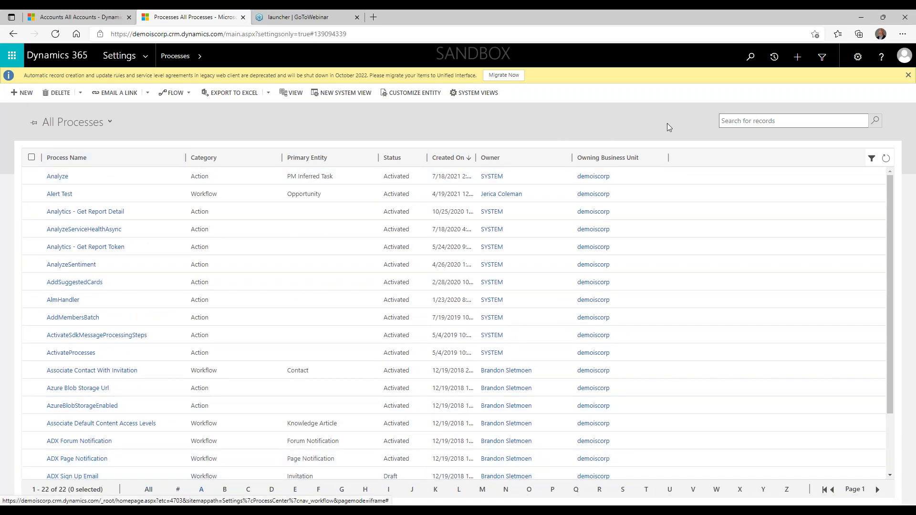
Search the processes for "renewal" and open the Renewal Email workflow in a maximized window
{"action": "left_click", "coordinate": [732, 121]}
{"action": "type", "text": "renewal"}
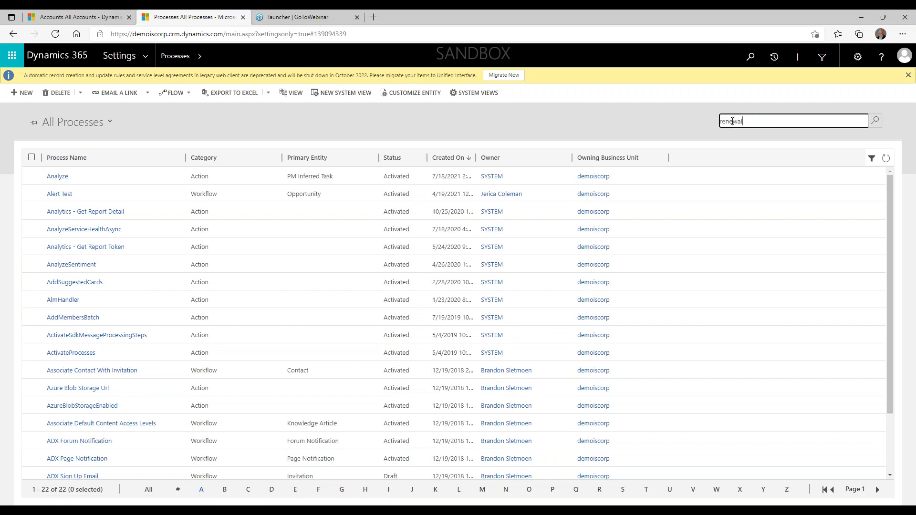
{"action": "key", "text": "Tab"}
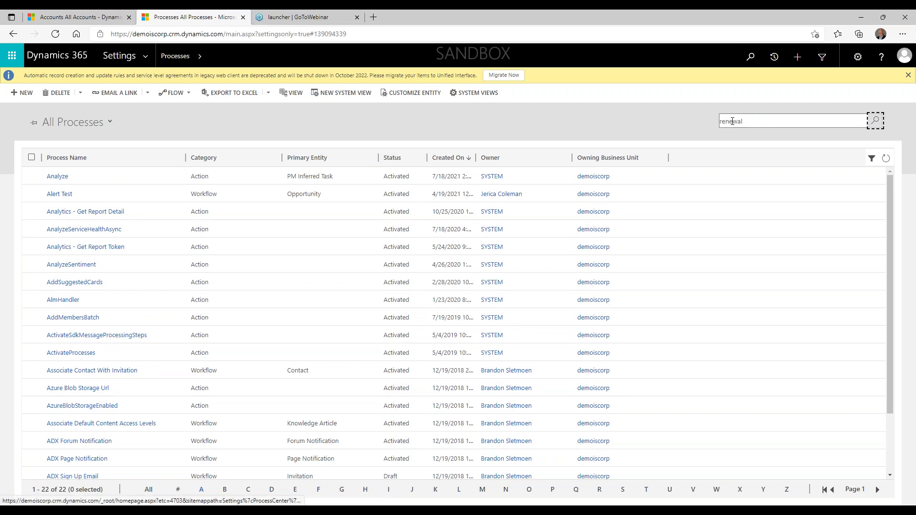
{"action": "left_click", "coordinate": [822, 125]}
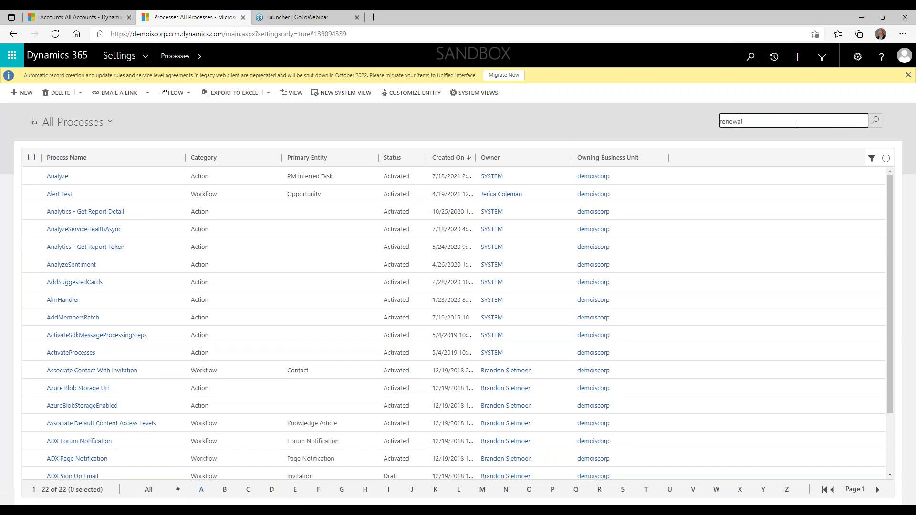
{"action": "key", "text": "Return"}
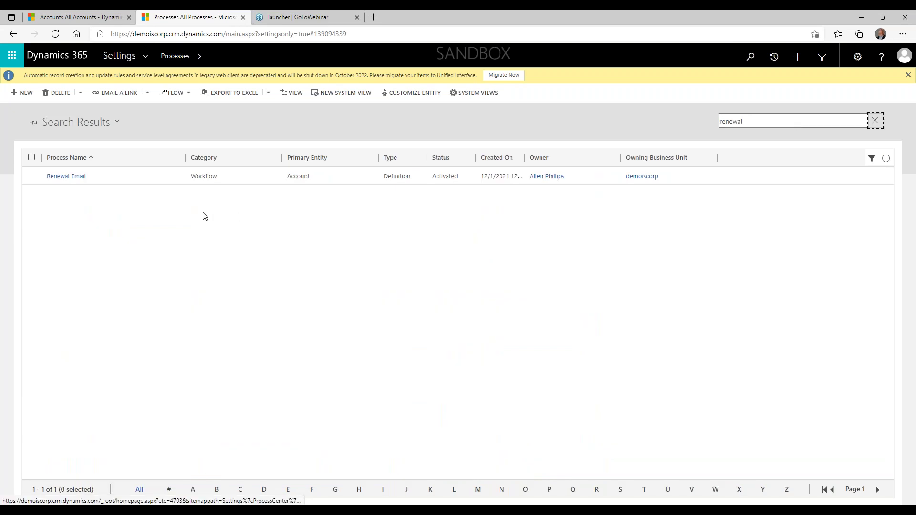
{"action": "left_click", "coordinate": [43, 178]}
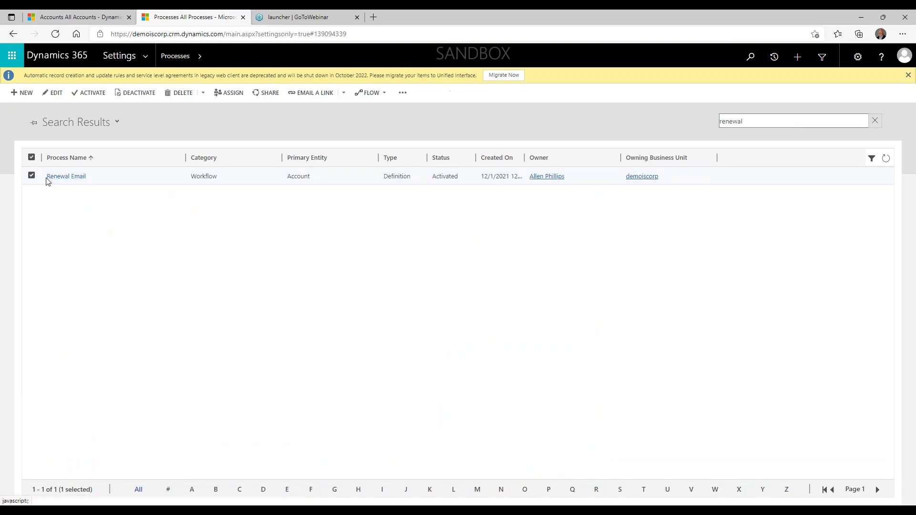
{"action": "left_click", "coordinate": [56, 178]}
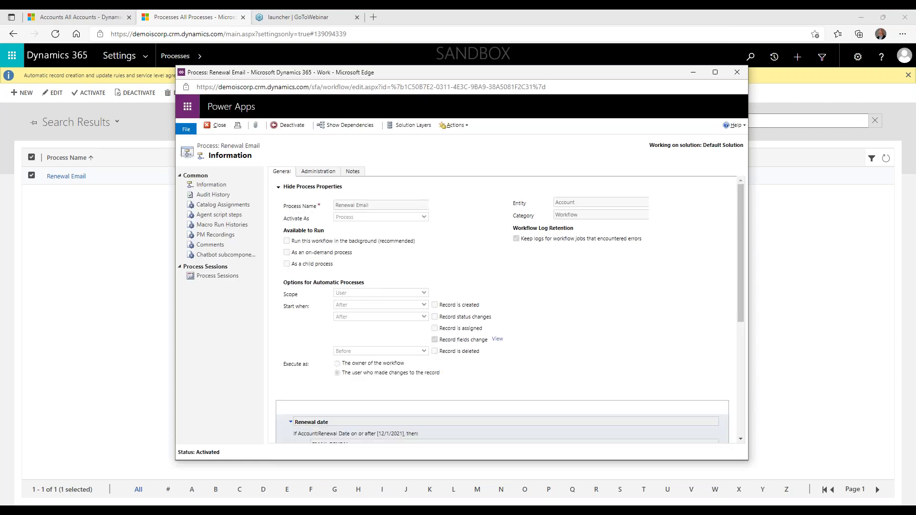
{"action": "left_click", "coordinate": [715, 72]}
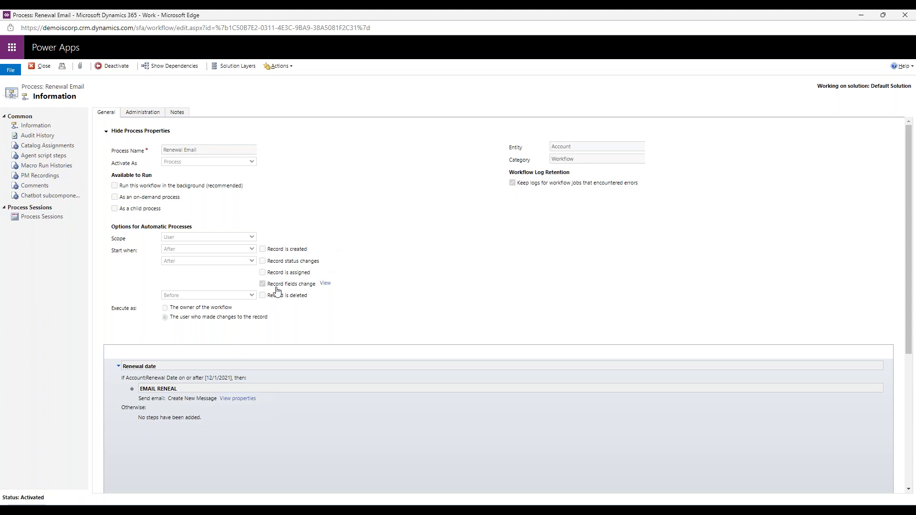
Examine which account fields the Renewal Email workflow monitors for changes, and close the field selection
{"action": "left_click", "coordinate": [324, 284]}
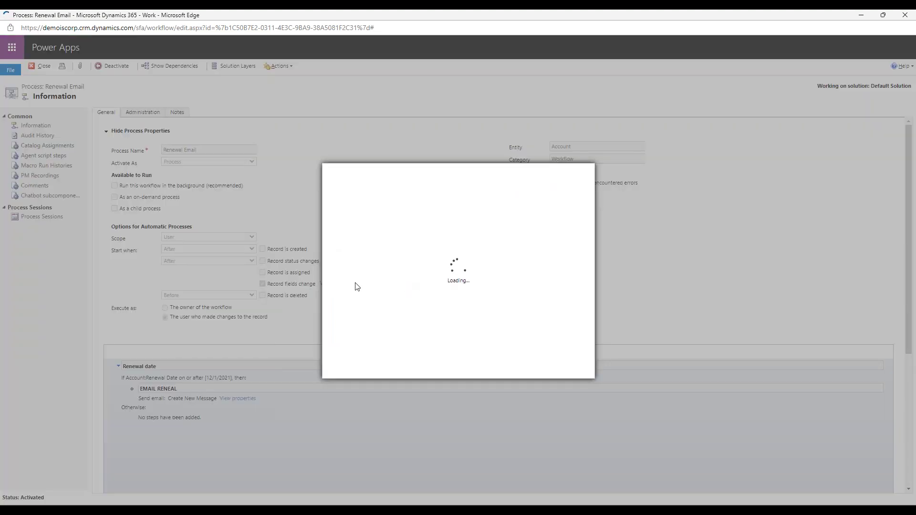
{"action": "scroll", "coordinate": [472, 291], "scroll_direction": "down", "scroll_amount": 10}
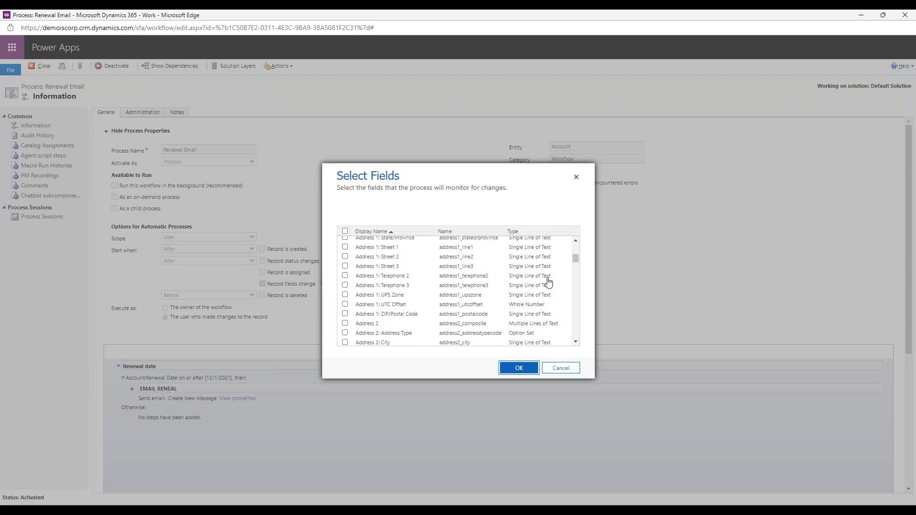
{"action": "scroll", "coordinate": [395, 316], "scroll_direction": "down", "scroll_amount": 20}
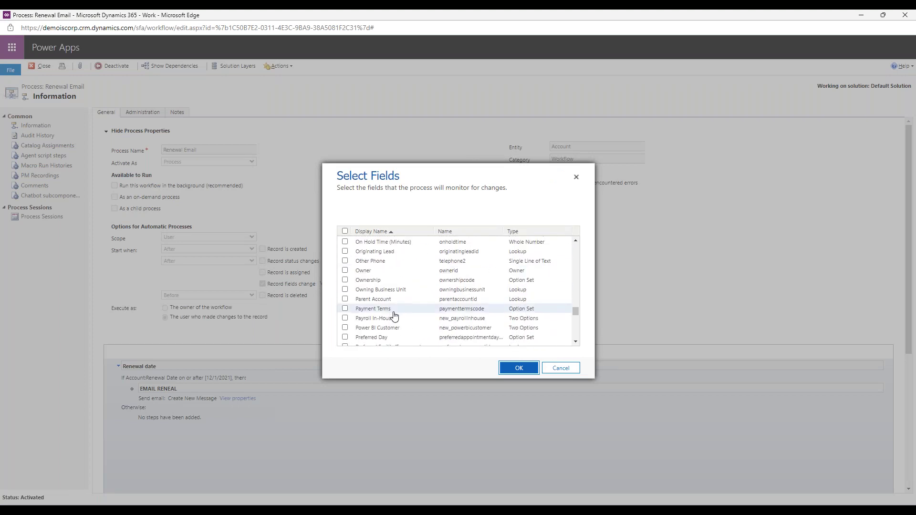
{"action": "scroll", "coordinate": [391, 317], "scroll_direction": "up", "scroll_amount": 4}
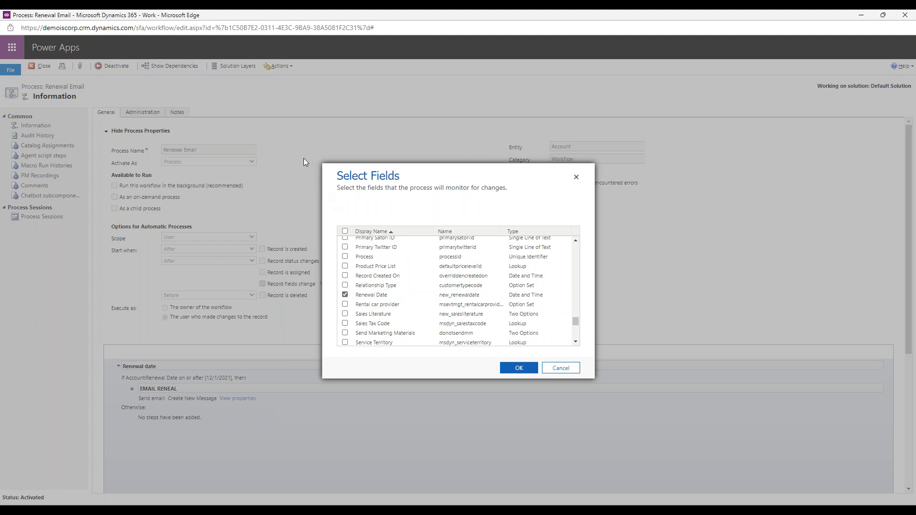
{"action": "left_click", "coordinate": [520, 369]}
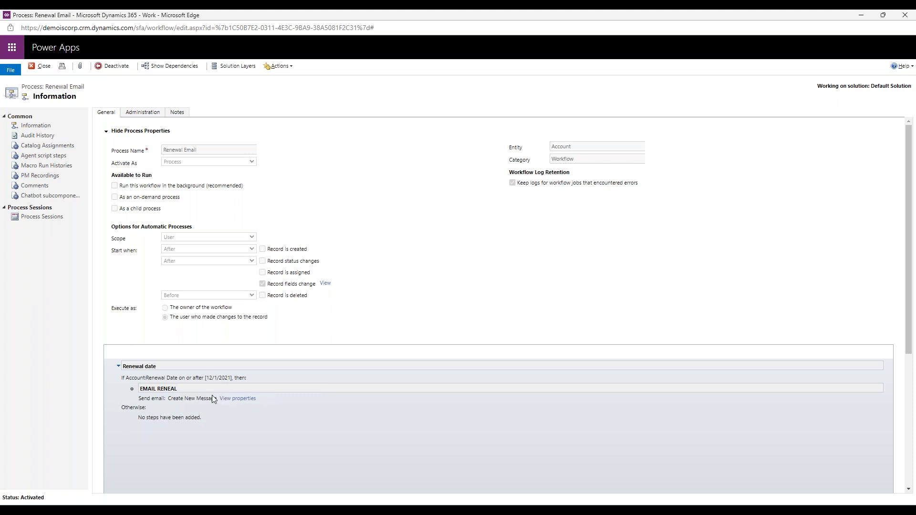
Review the workflow's send email message and its process sessions, and close the workflow
{"action": "left_click", "coordinate": [238, 399]}
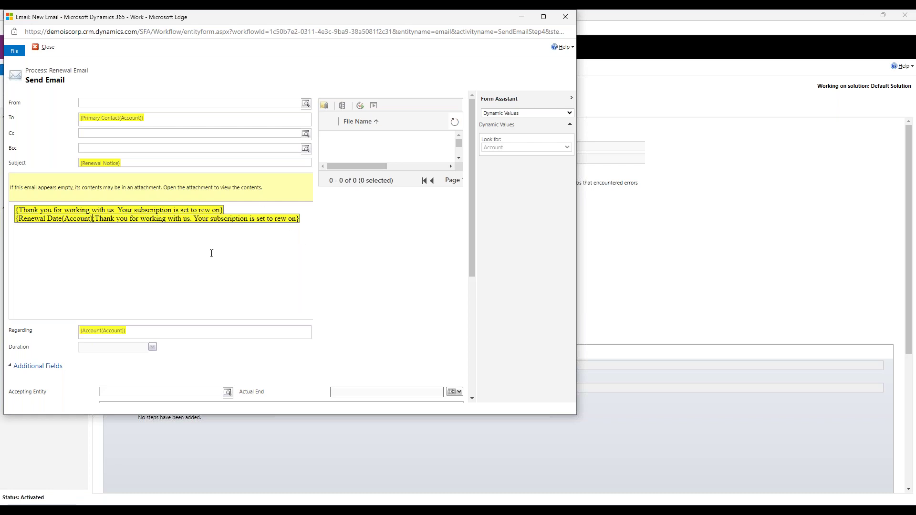
{"action": "left_click", "coordinate": [47, 47]}
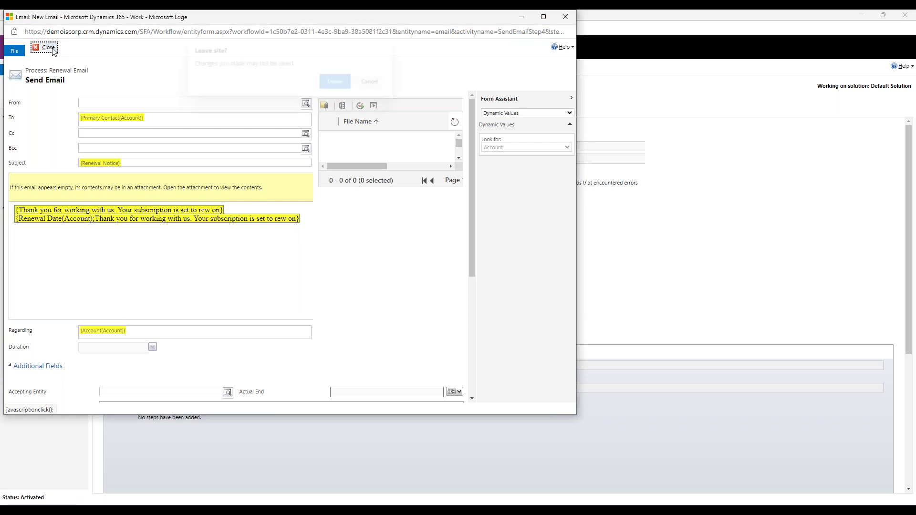
{"action": "left_click", "coordinate": [329, 84]}
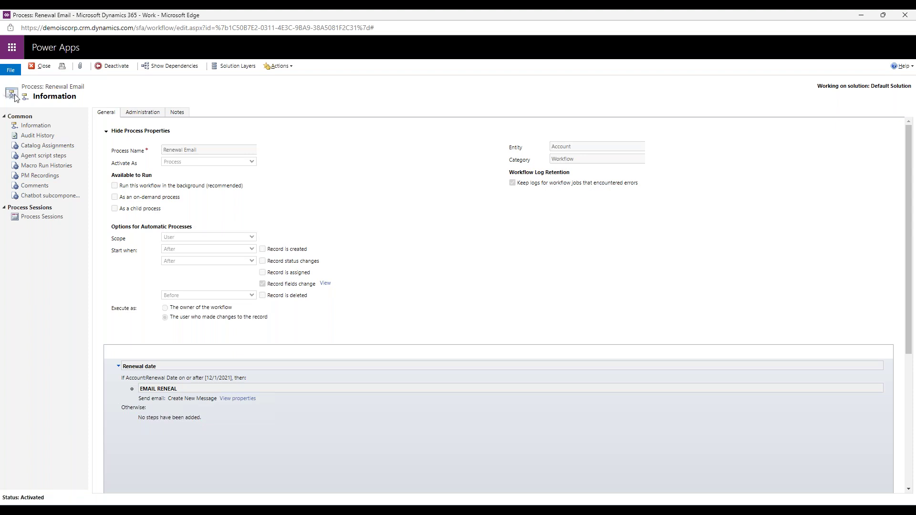
{"action": "left_click", "coordinate": [34, 219]}
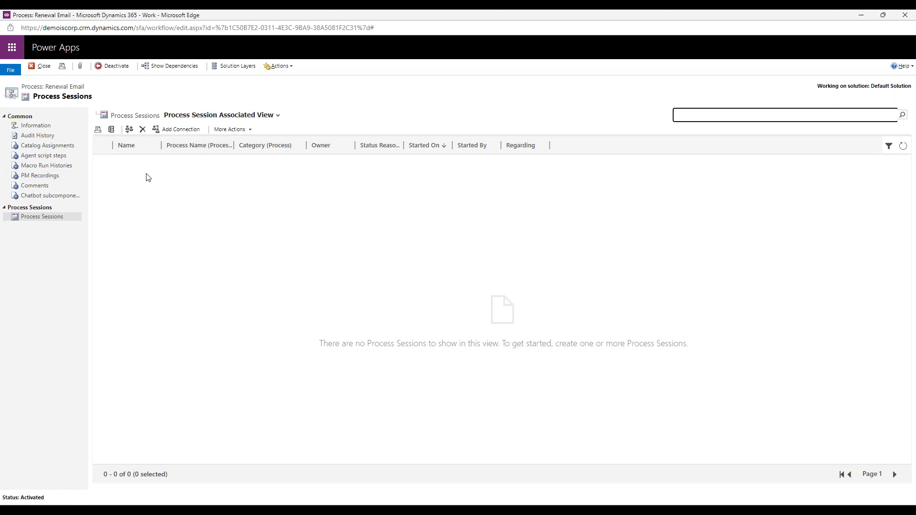
{"action": "left_click", "coordinate": [41, 67]}
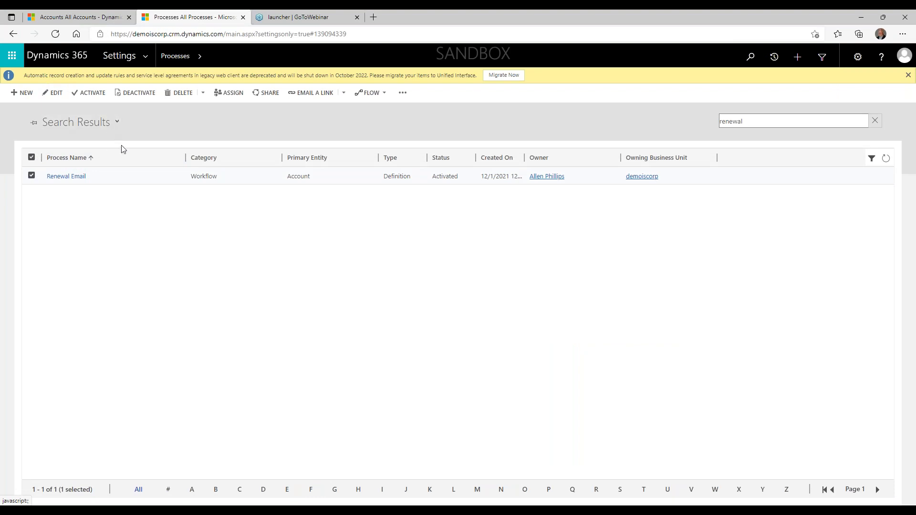
Clear the "renewal" search and search the processes for "time"
{"action": "left_click", "coordinate": [763, 122]}
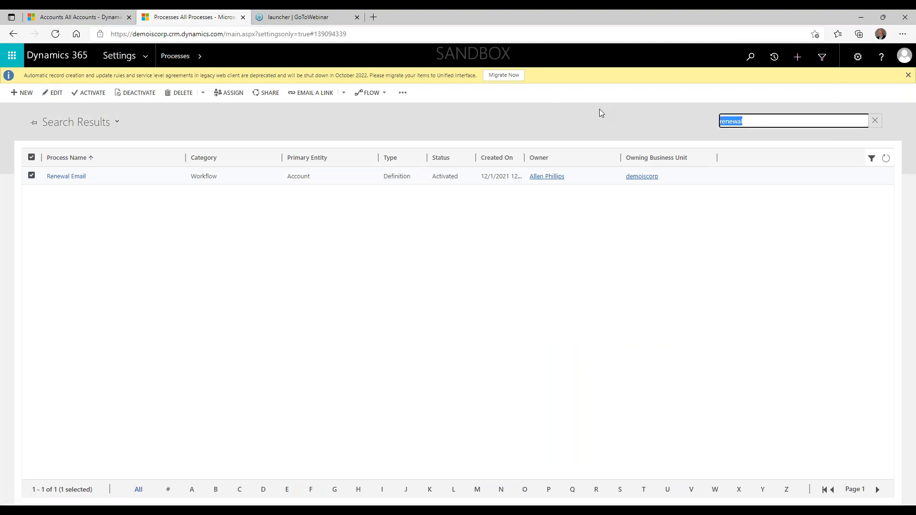
{"action": "key", "text": "BackSpace"}
{"action": "key", "text": "Return"}
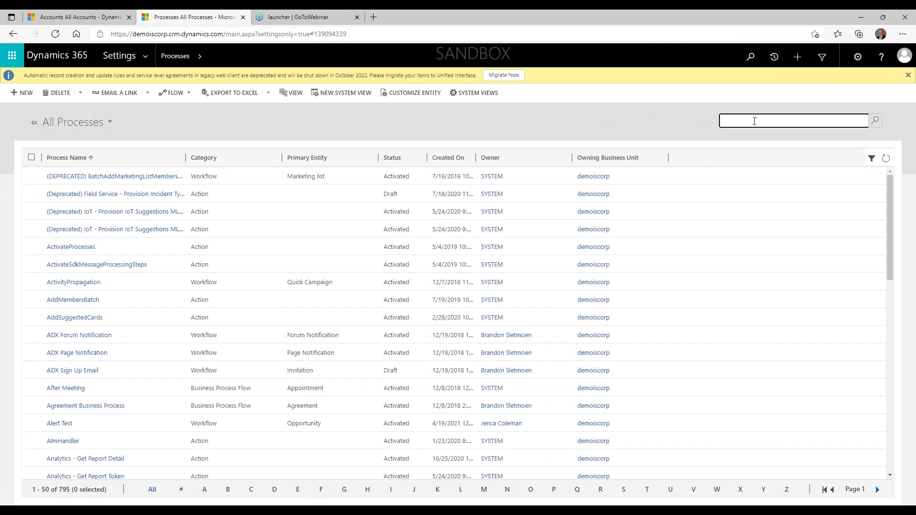
{"action": "left_click", "coordinate": [754, 121]}
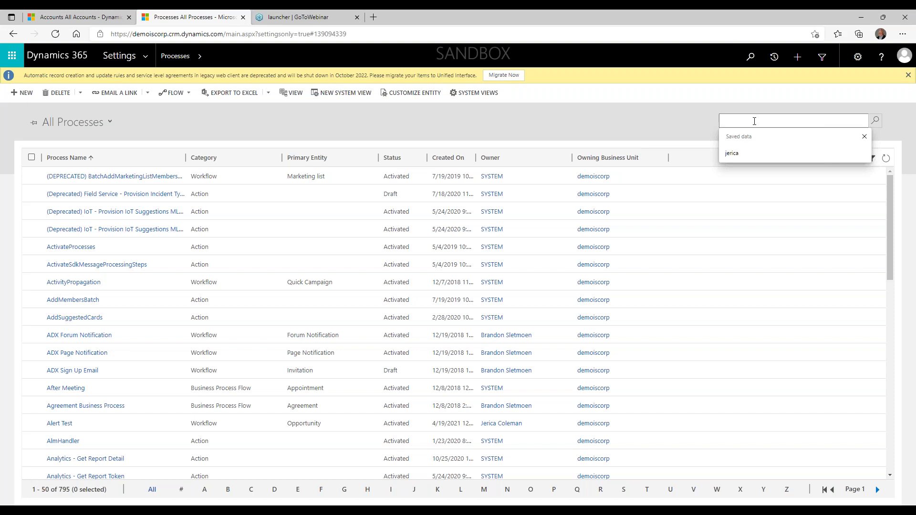
{"action": "type", "text": "time"}
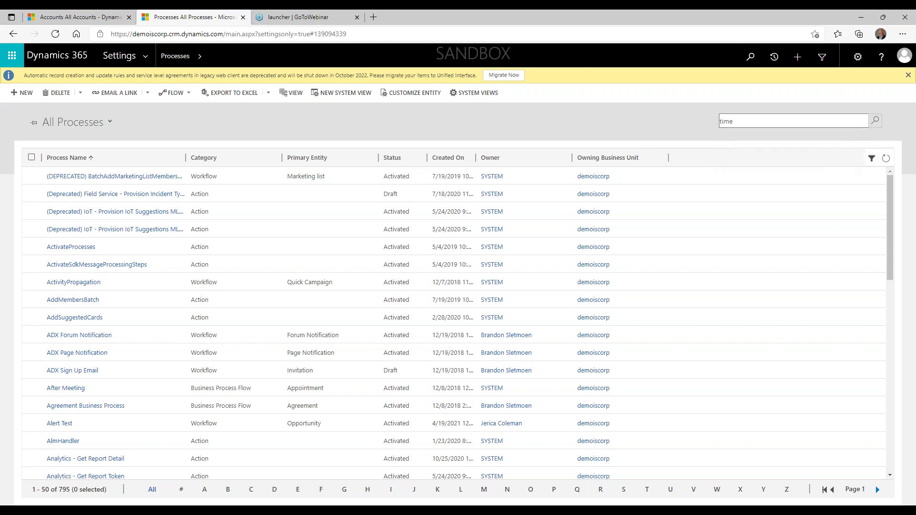
{"action": "left_click", "coordinate": [875, 121]}
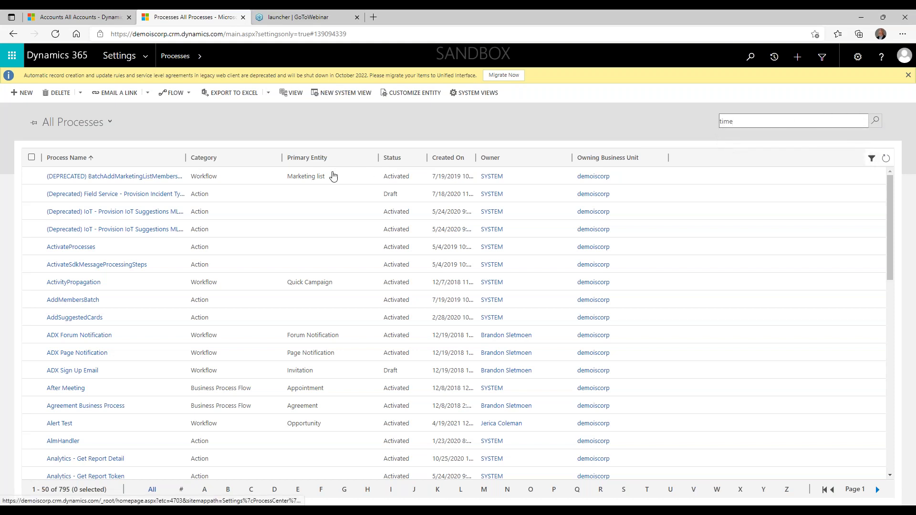
Replace the process search term with "rerquest", run the search, and clear the term
{"action": "left_click_drag", "start_coordinate": [748, 122], "coordinate": [662, 126]}
{"action": "type", "text": "rerque"}
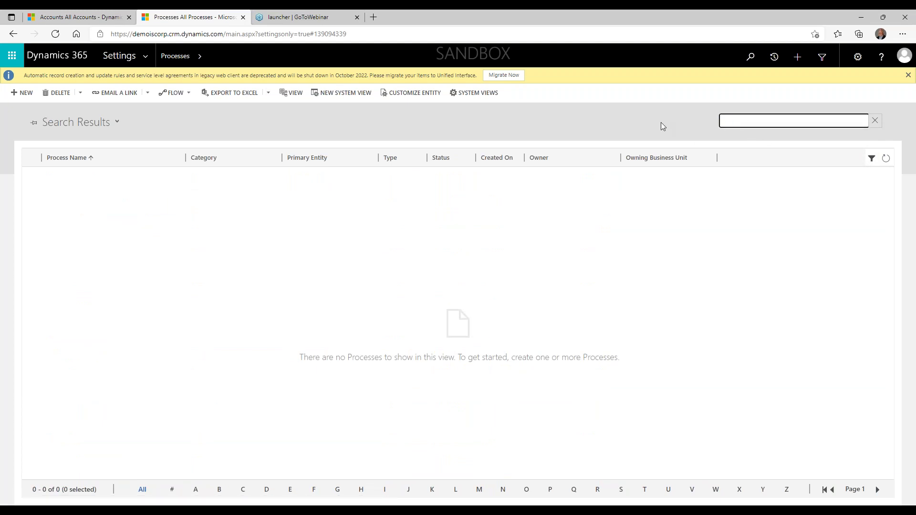
{"action": "type", "text": "st"}
{"action": "left_click", "coordinate": [874, 121]}
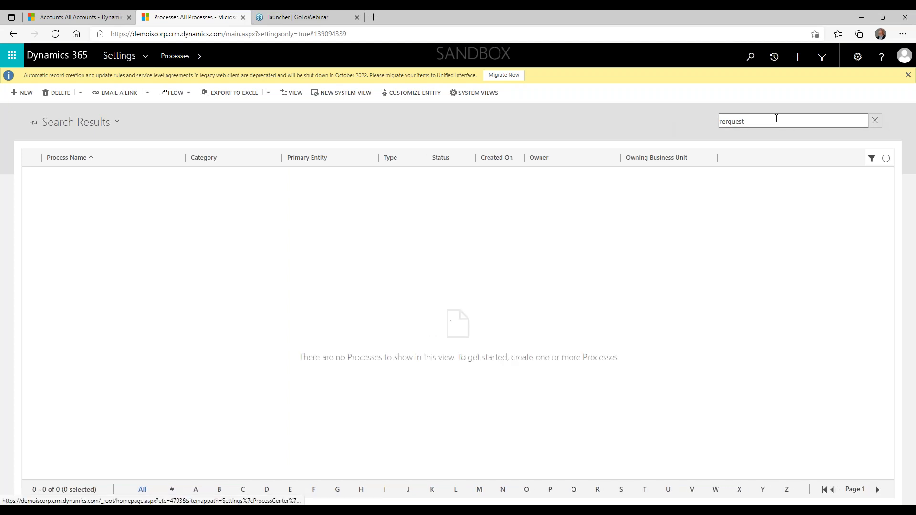
{"action": "key", "text": "BackSpace"}
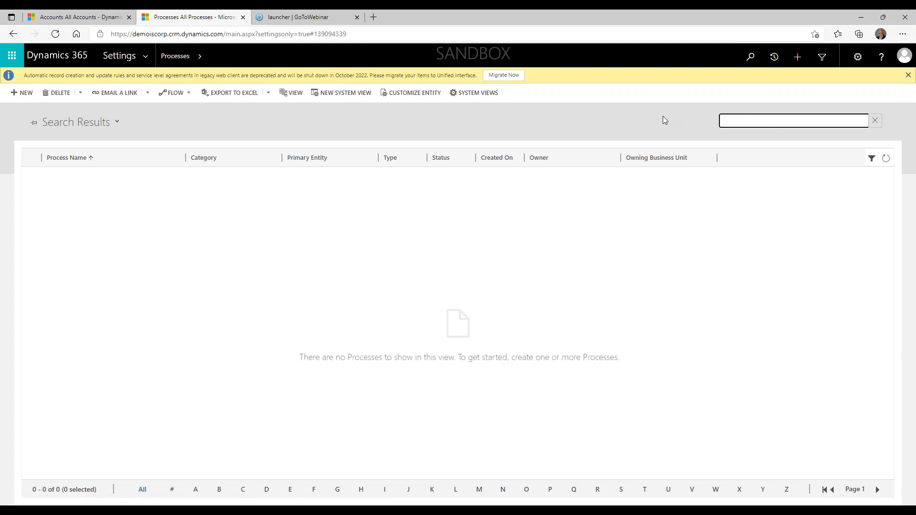
Return to the All Processes view, sort it by owner, filter to owners starting with J, and open the New Time Off Request workflow
{"action": "left_click", "coordinate": [95, 122]}
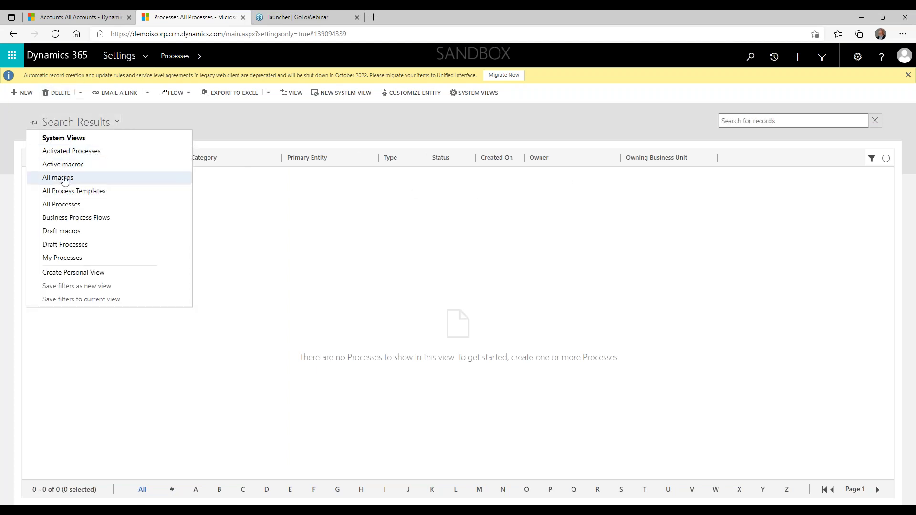
{"action": "left_click", "coordinate": [58, 205]}
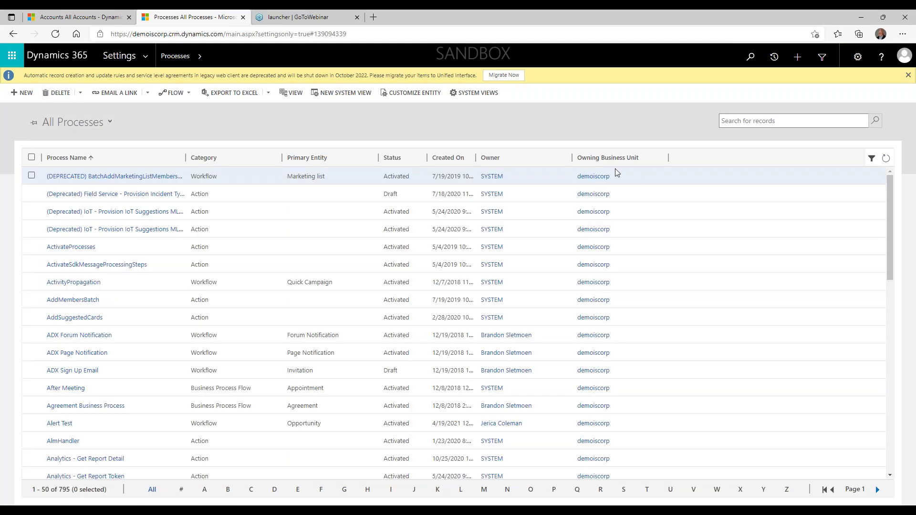
{"action": "left_click", "coordinate": [525, 162]}
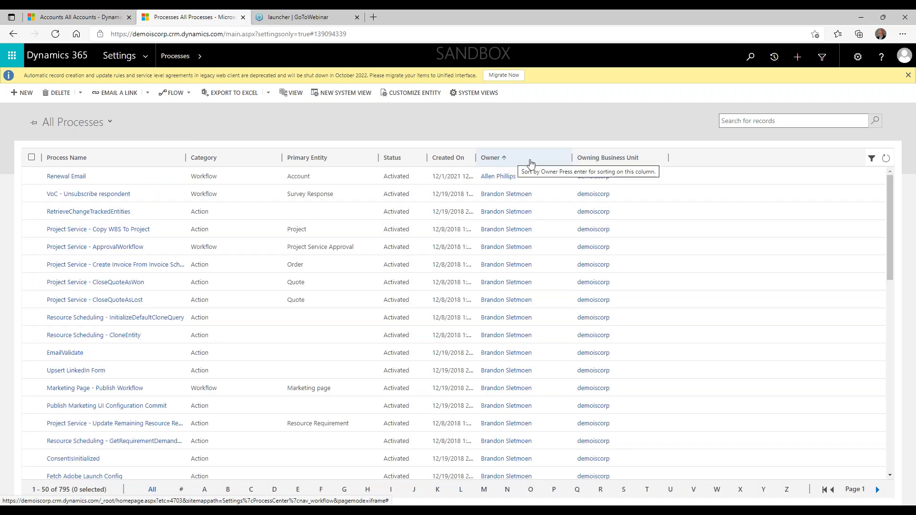
{"action": "left_click", "coordinate": [413, 489]}
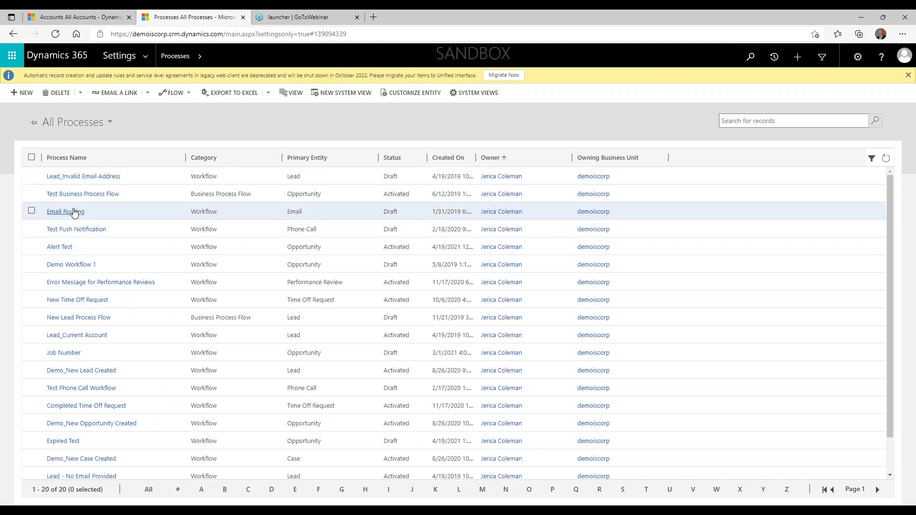
{"action": "left_click", "coordinate": [86, 303]}
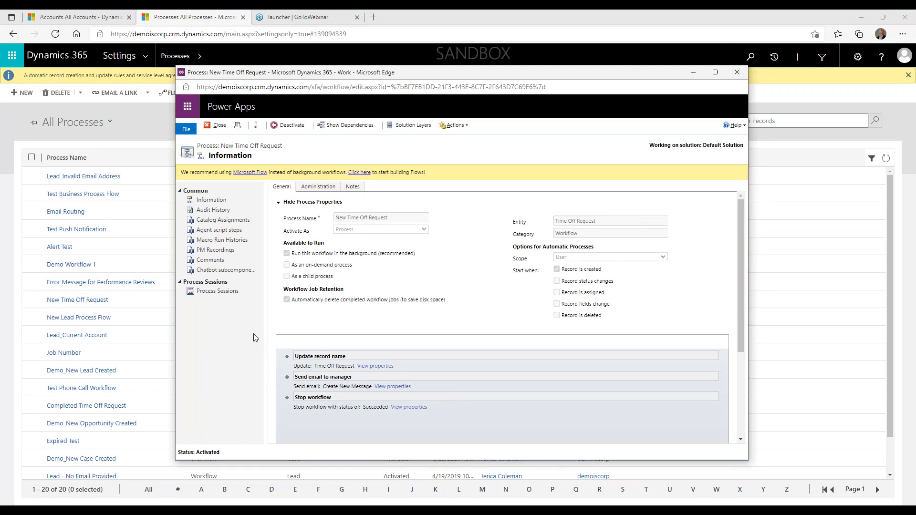
Review the workflow's record name update and its send email to manager message, and leave both without saving
{"action": "left_click", "coordinate": [376, 366]}
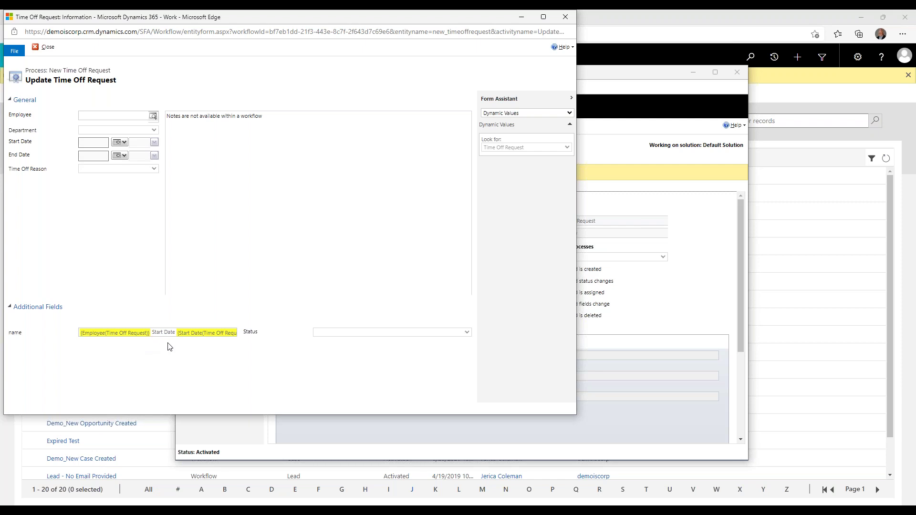
{"action": "left_click", "coordinate": [565, 17]}
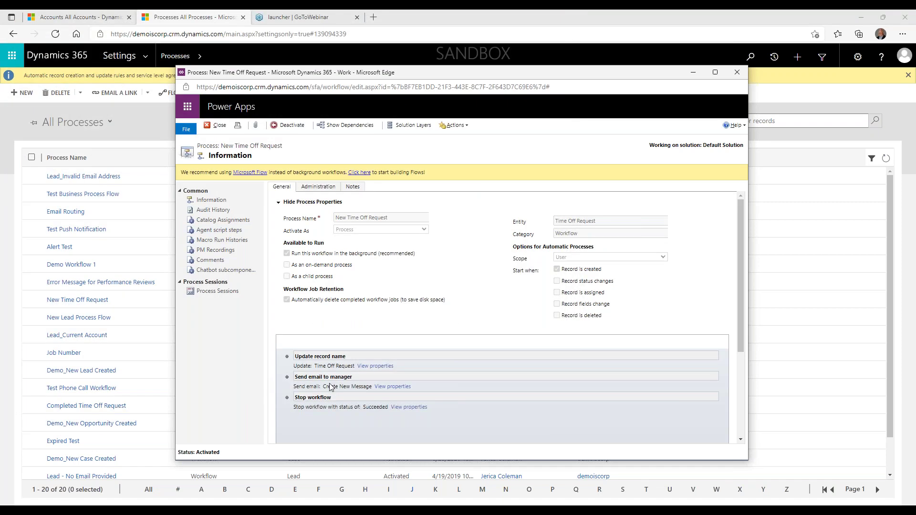
{"action": "left_click", "coordinate": [390, 387]}
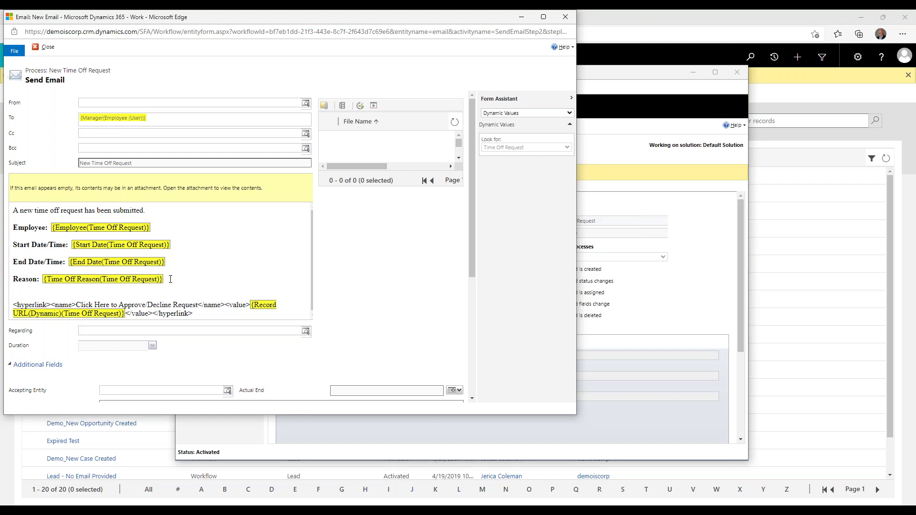
{"action": "left_click_drag", "start_coordinate": [41, 280], "coordinate": [8, 283]}
{"action": "left_click", "coordinate": [32, 287]}
{"action": "left_click_drag", "start_coordinate": [39, 280], "coordinate": [7, 283]}
{"action": "scroll", "coordinate": [215, 278], "scroll_direction": "down", "scroll_amount": 1}
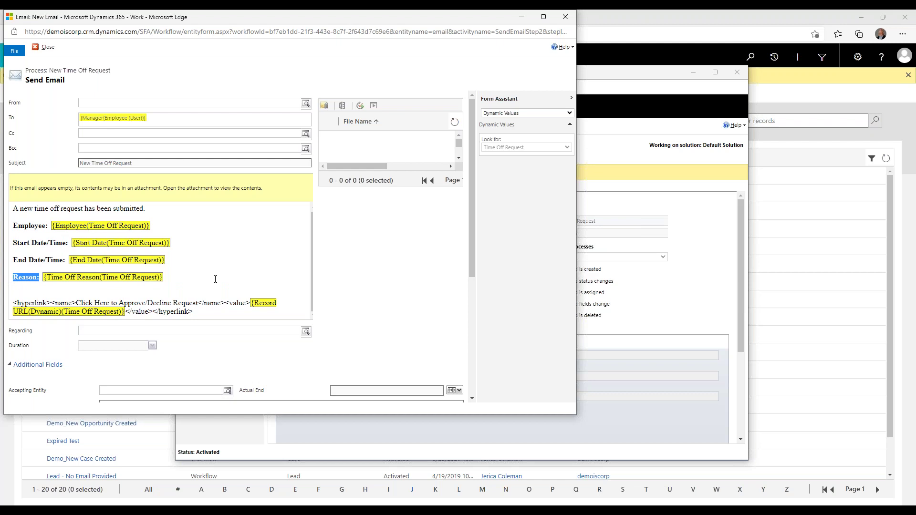
{"action": "scroll", "coordinate": [219, 267], "scroll_direction": "down", "scroll_amount": 3}
{"action": "scroll", "coordinate": [222, 263], "scroll_direction": "up", "scroll_amount": 3}
{"action": "left_click", "coordinate": [565, 17]}
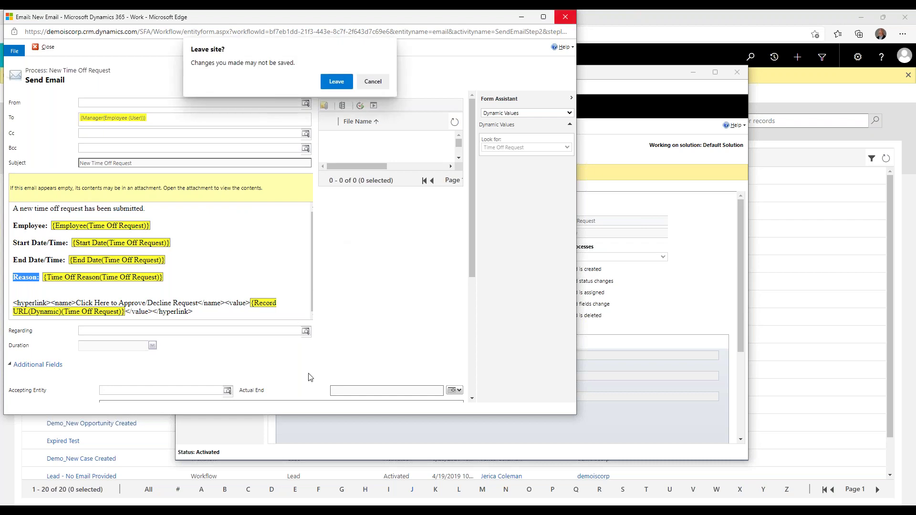
{"action": "left_click", "coordinate": [337, 82]}
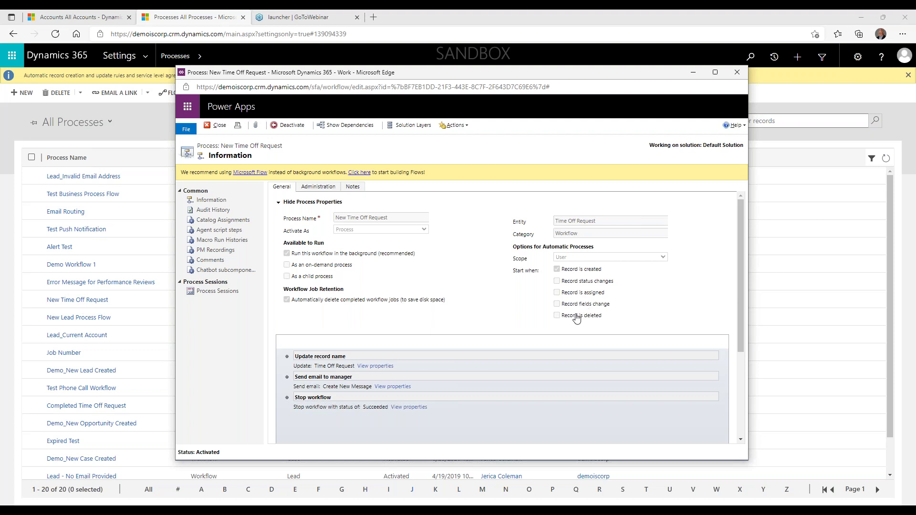
Examine the progress and error details of the workflow's newest process session, and close the session and the workflow
{"action": "left_click", "coordinate": [206, 294]}
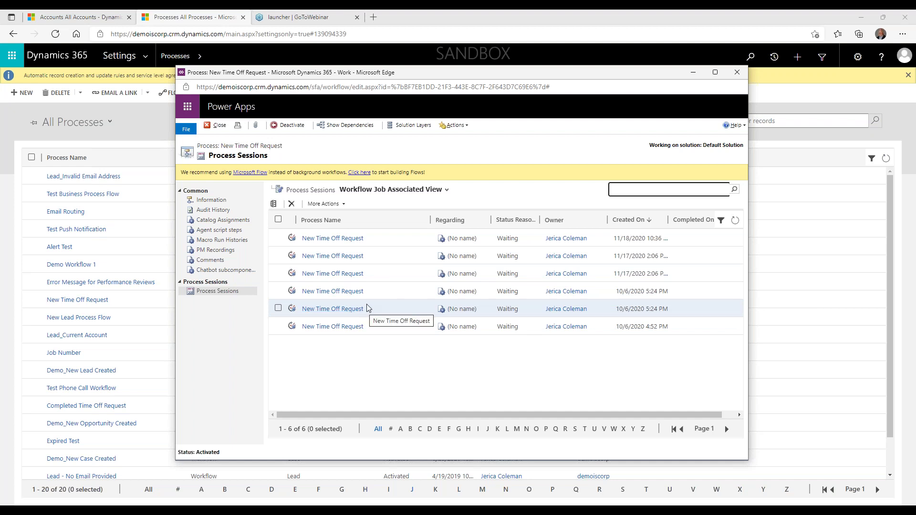
{"action": "left_click", "coordinate": [332, 239]}
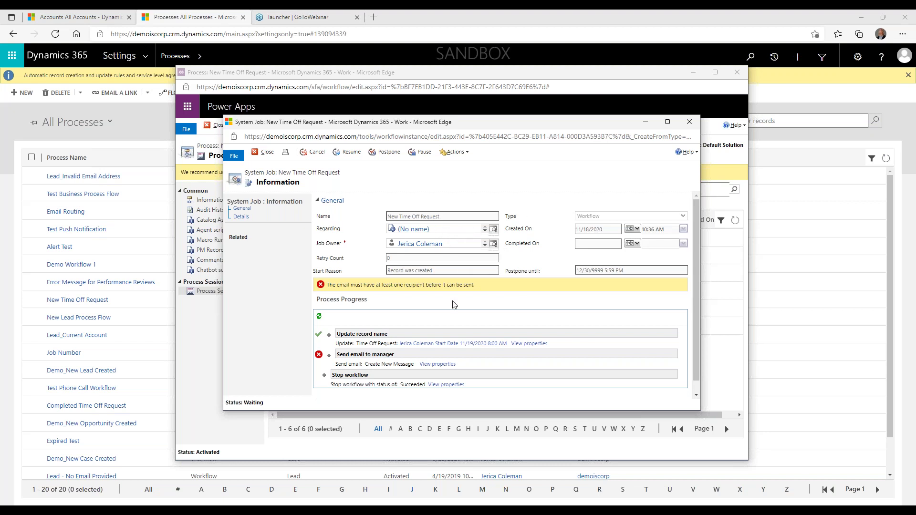
{"action": "scroll", "coordinate": [454, 304], "scroll_direction": "down", "scroll_amount": 1}
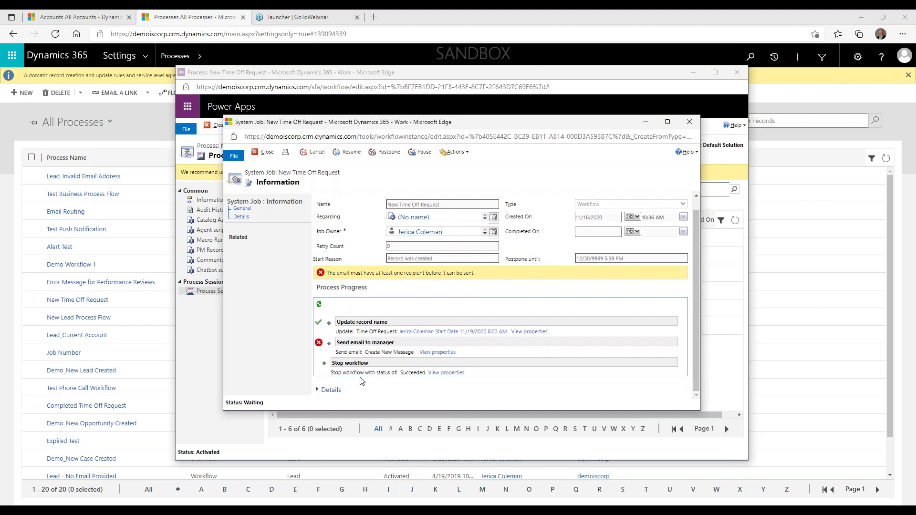
{"action": "left_click", "coordinate": [333, 390]}
{"action": "scroll", "coordinate": [589, 380], "scroll_direction": "down", "scroll_amount": 2}
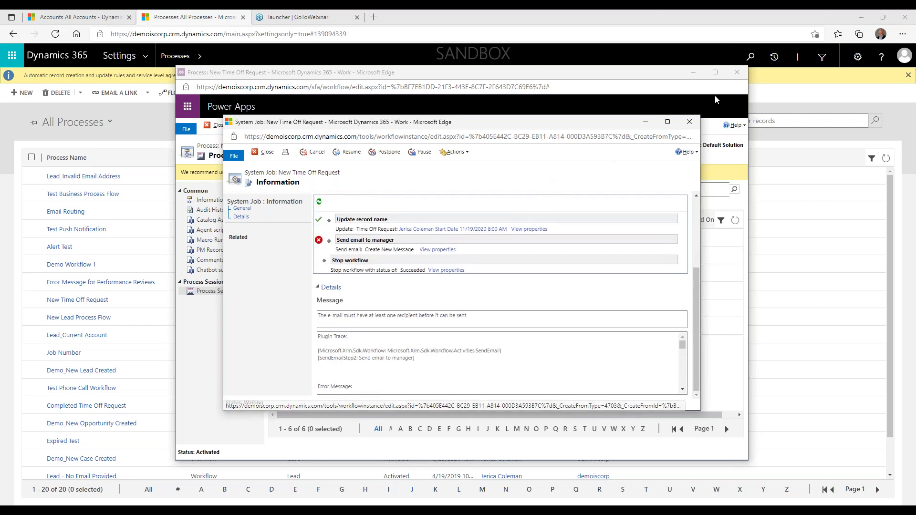
{"action": "left_click", "coordinate": [690, 122]}
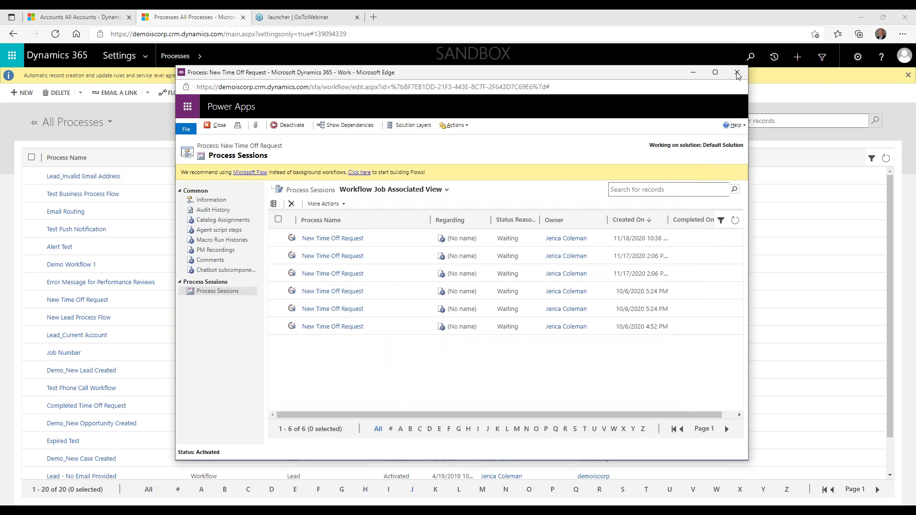
{"action": "left_click", "coordinate": [737, 72]}
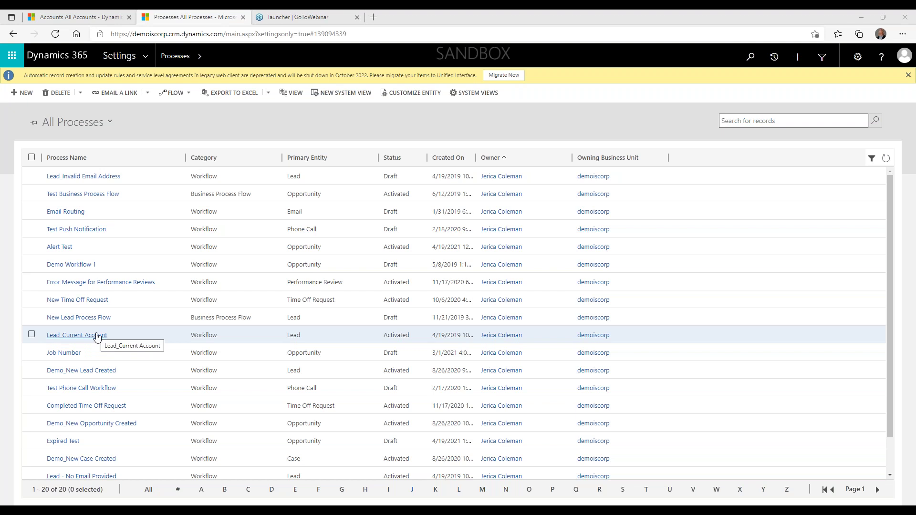
Filter the owner-sorted process list to owners starting with B and open the Lead-to-opportunity marketing sales process
{"action": "left_click", "coordinate": [86, 460]}
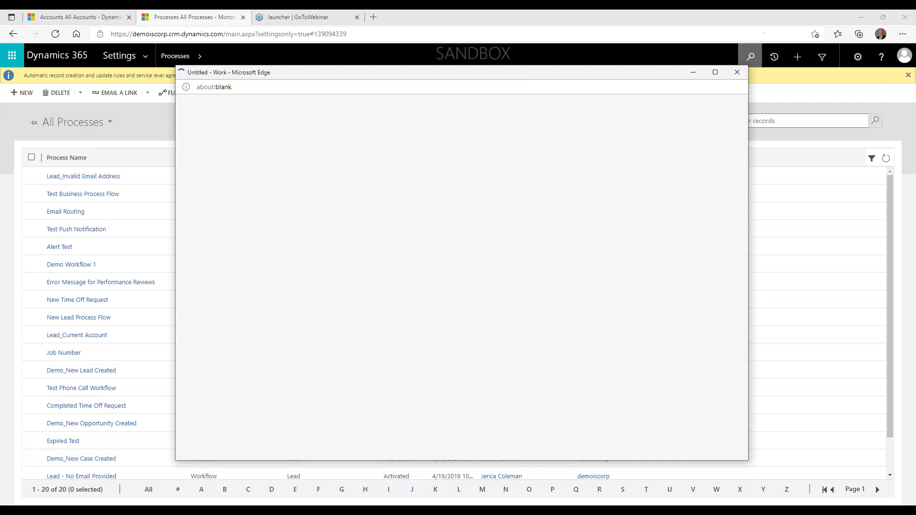
{"action": "left_click", "coordinate": [737, 75]}
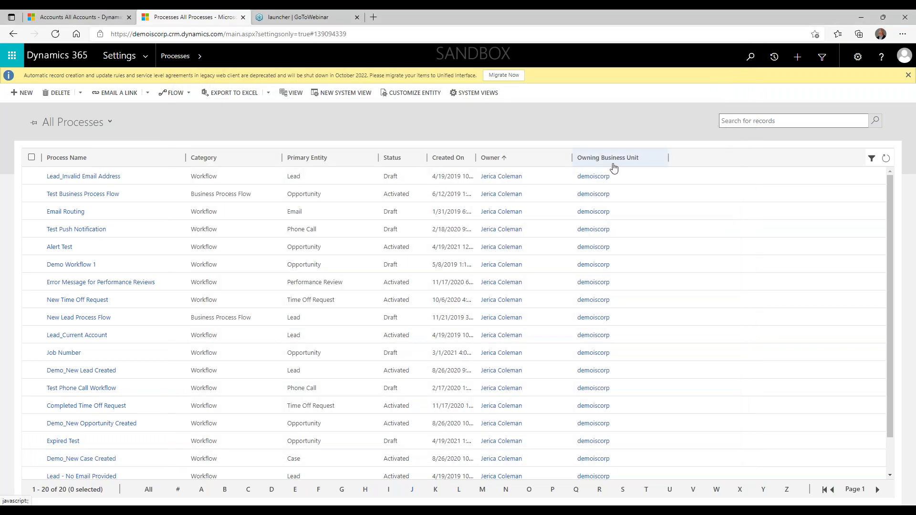
{"action": "left_click", "coordinate": [525, 161]}
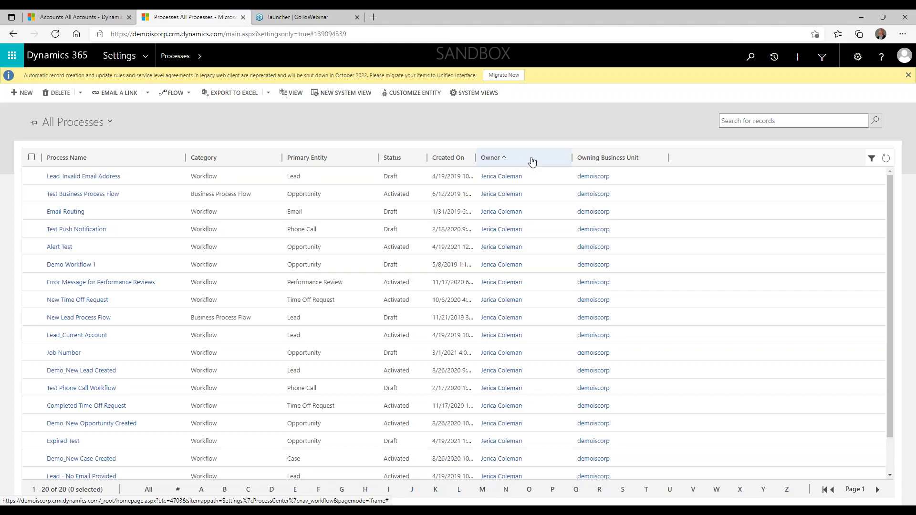
{"action": "left_click", "coordinate": [230, 485]}
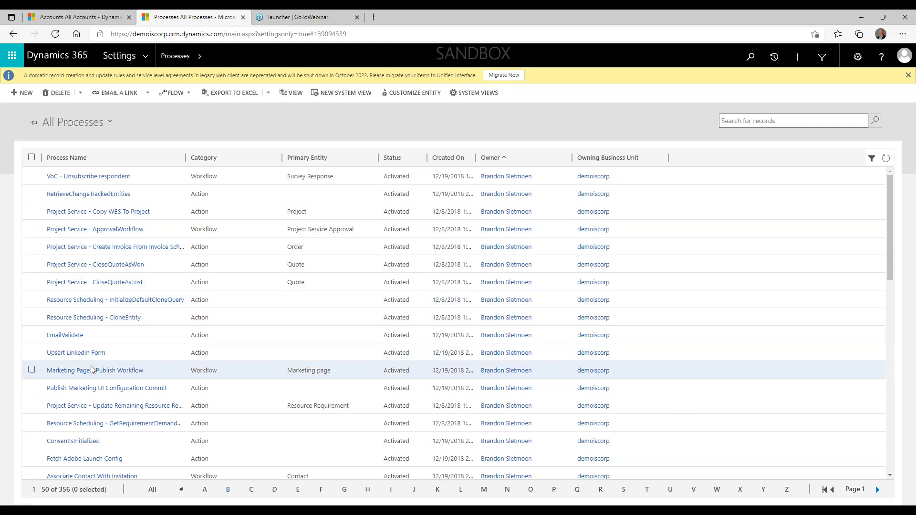
{"action": "scroll", "coordinate": [133, 376], "scroll_direction": "down", "scroll_amount": 5}
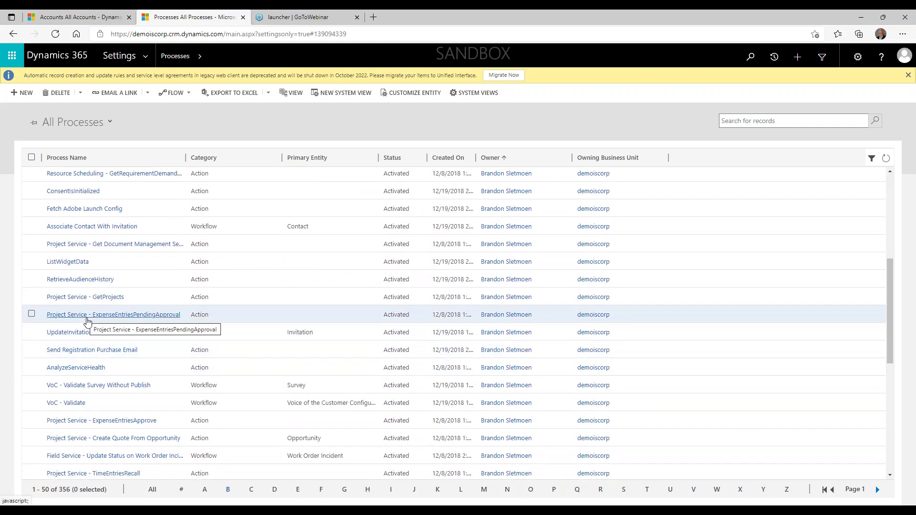
{"action": "scroll", "coordinate": [88, 322], "scroll_direction": "down", "scroll_amount": 3}
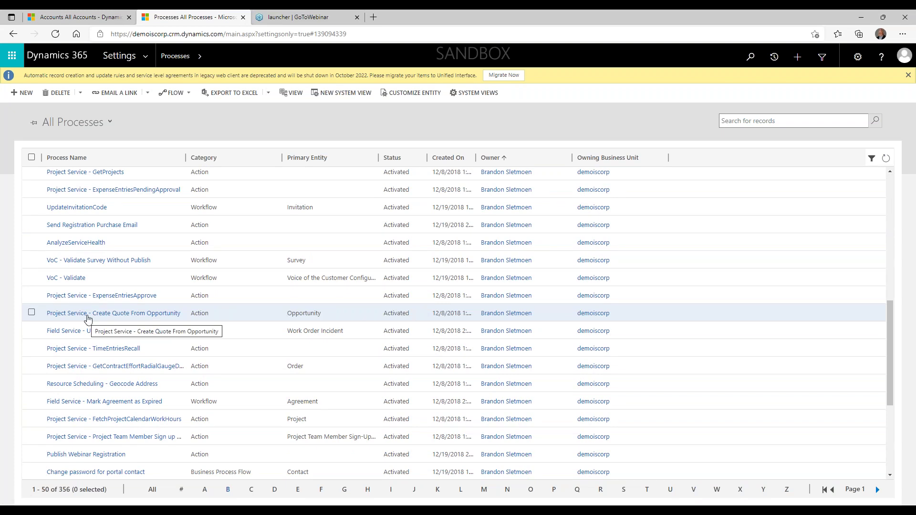
{"action": "scroll", "coordinate": [88, 315], "scroll_direction": "down", "scroll_amount": 5}
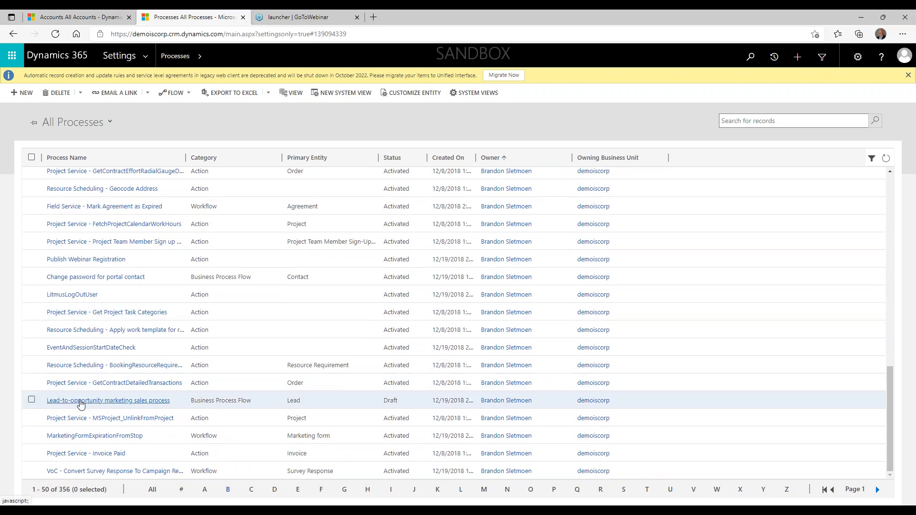
{"action": "left_click", "coordinate": [79, 402]}
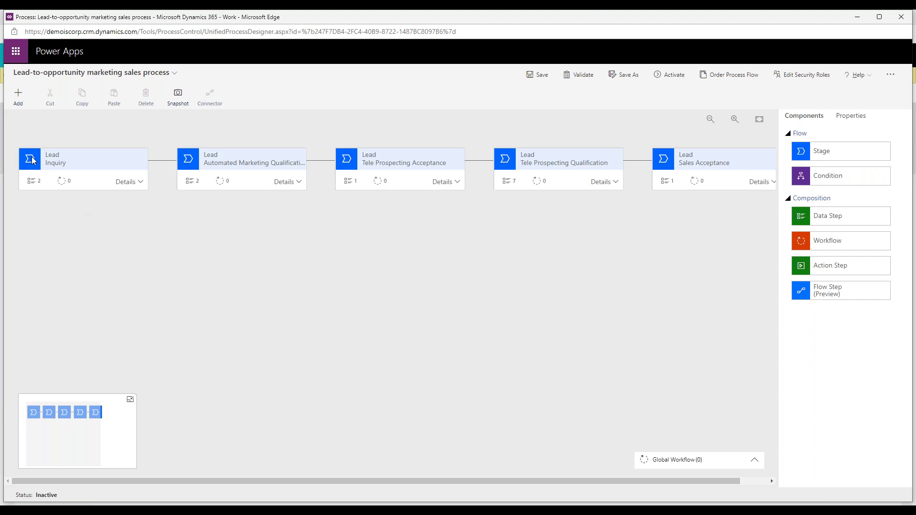
Expand the Inquiry stage's details and examine the properties of its "Existing Contact?" data step
{"action": "left_click", "coordinate": [140, 182]}
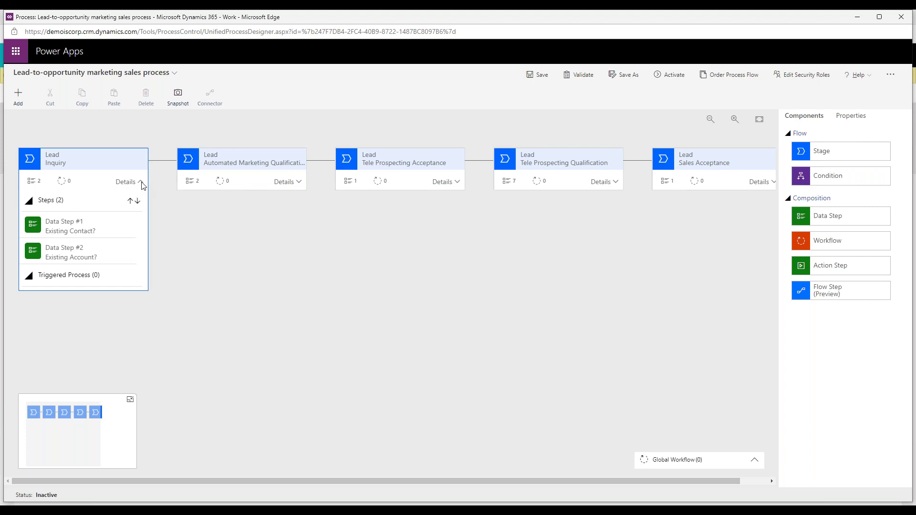
{"action": "left_click", "coordinate": [66, 227]}
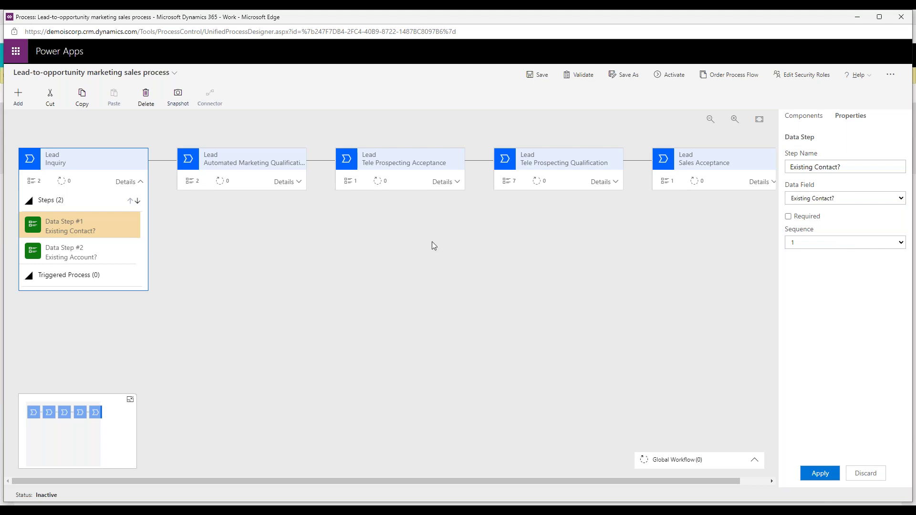
Examine the "Existing Account?" data step's properties and the data steps of the Automated Marketing Qualification and Tele Prospecting Acceptance stages
{"action": "left_click", "coordinate": [61, 253]}
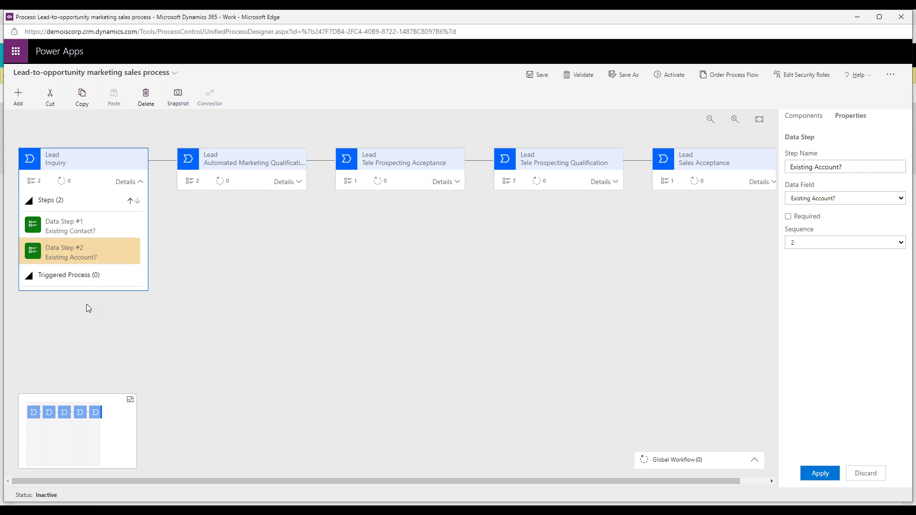
{"action": "left_click", "coordinate": [285, 162]}
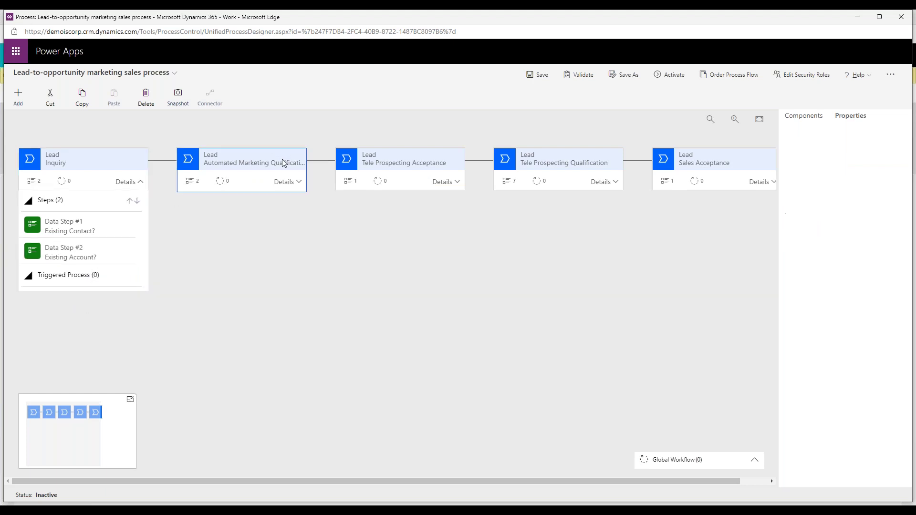
{"action": "left_click", "coordinate": [303, 184]}
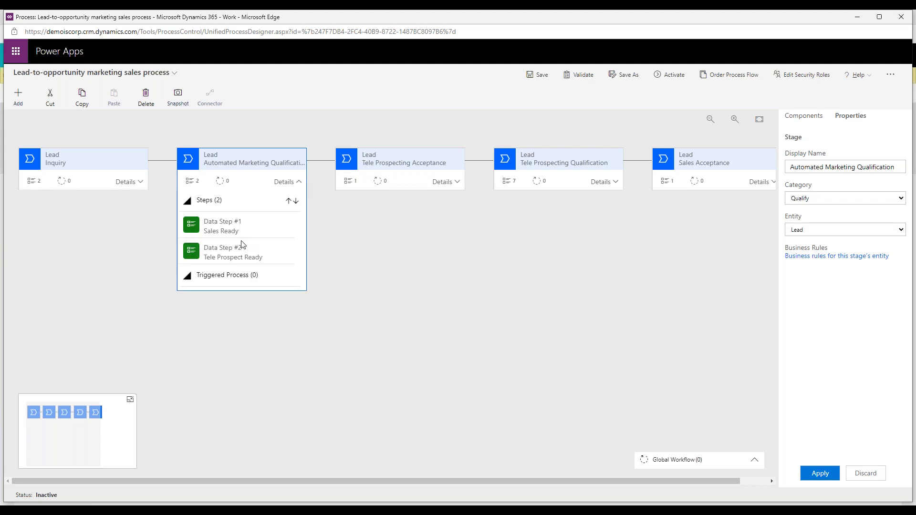
{"action": "left_click", "coordinate": [237, 225]}
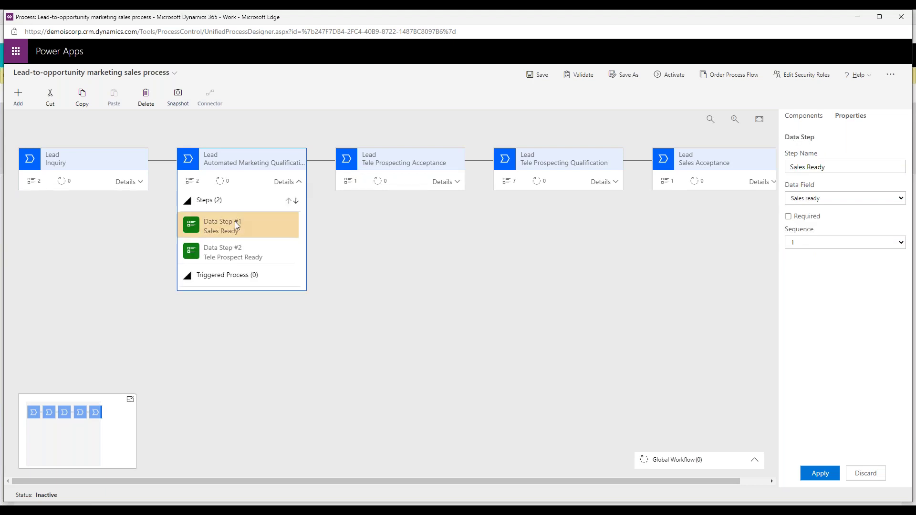
{"action": "left_click", "coordinate": [260, 259]}
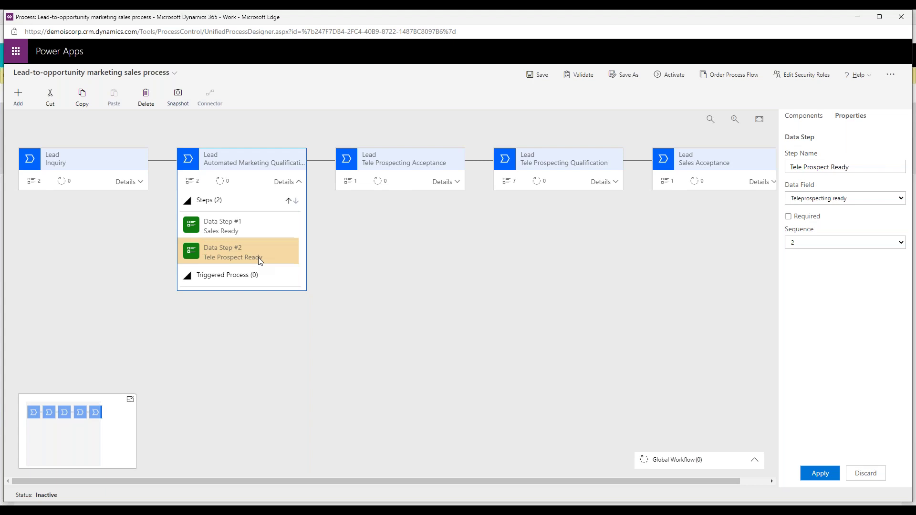
{"action": "left_click", "coordinate": [442, 182]}
{"action": "left_click", "coordinate": [379, 224]}
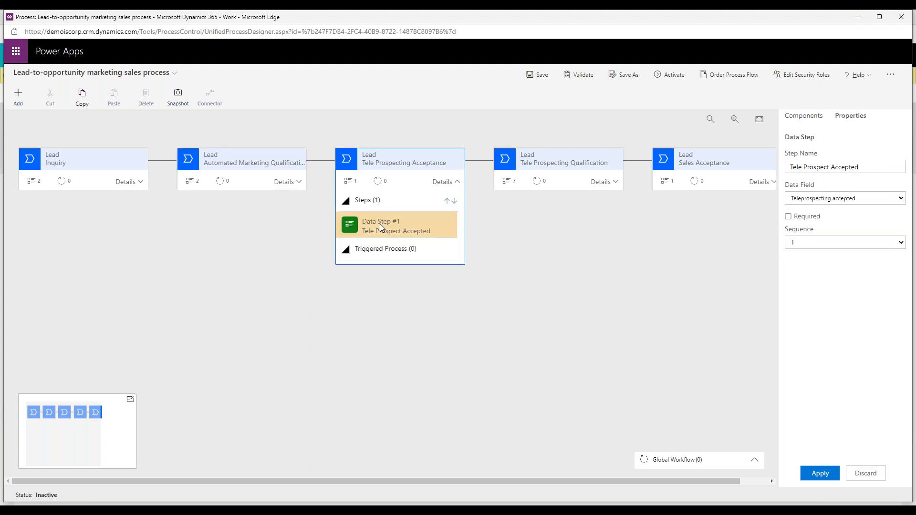
Expand the Tele Prospecting Qualification stage's details and examine each of its data steps from Purchase Timeframe to Sales Ready
{"action": "left_click", "coordinate": [596, 182]}
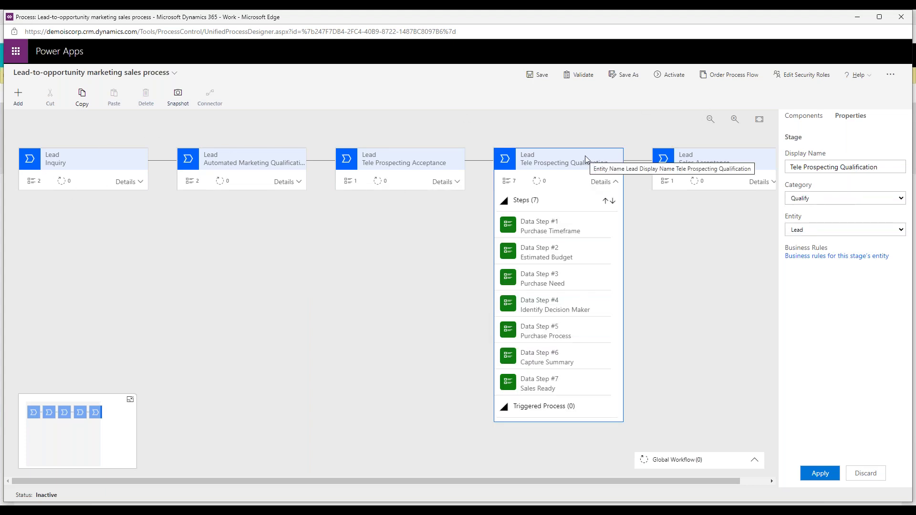
{"action": "left_click", "coordinate": [554, 230]}
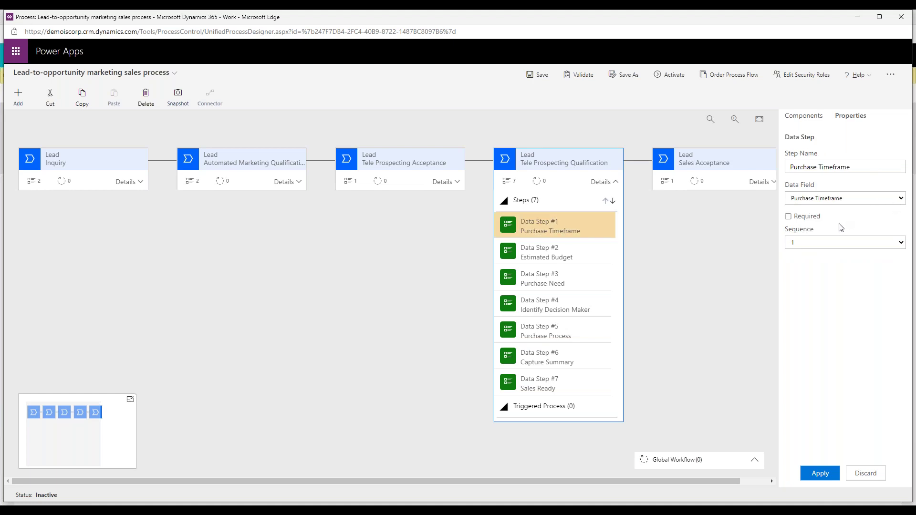
{"action": "left_click", "coordinate": [548, 253]}
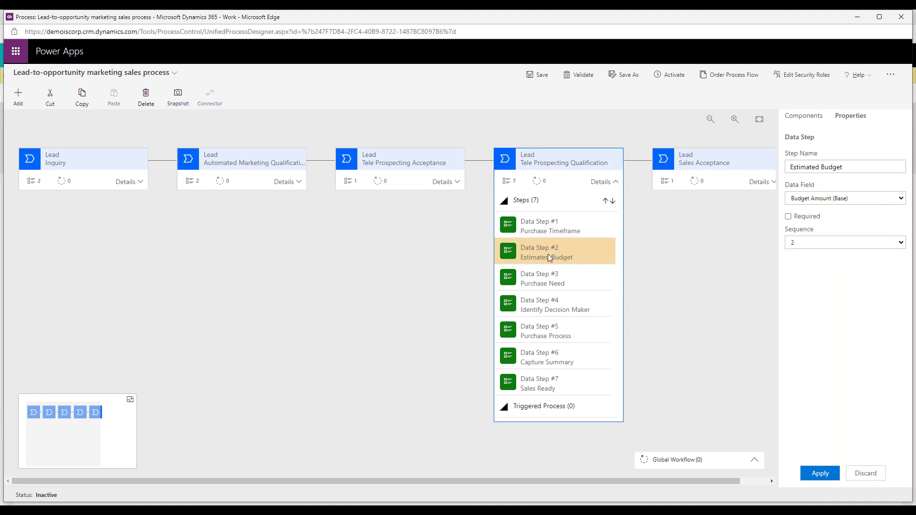
{"action": "left_click", "coordinate": [542, 281]}
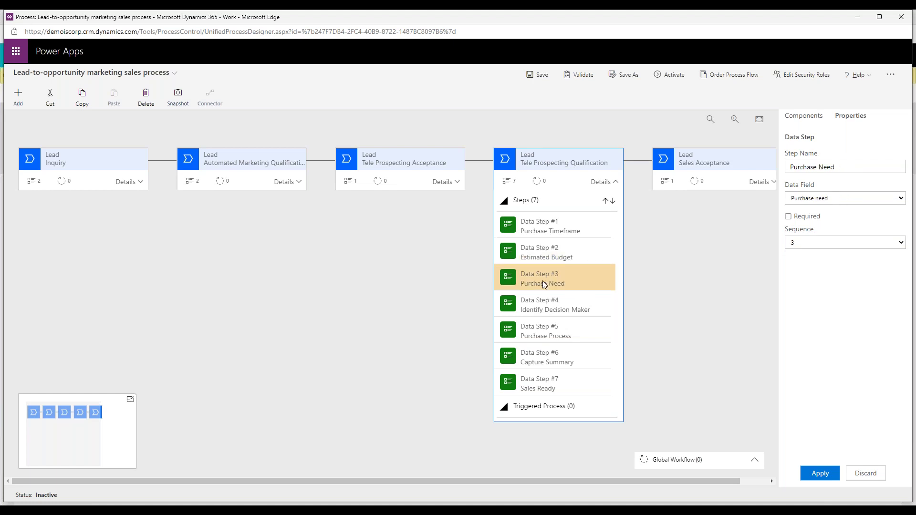
{"action": "left_click", "coordinate": [542, 306]}
{"action": "left_click", "coordinate": [534, 330]}
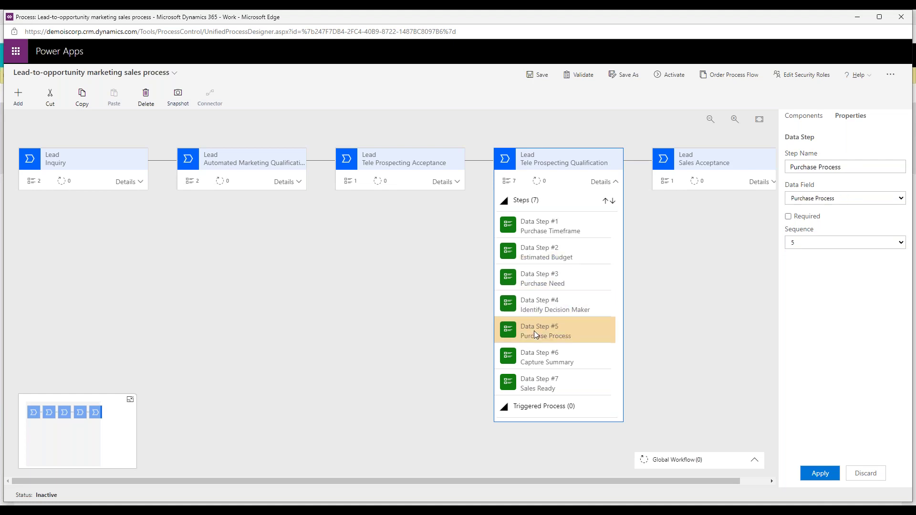
{"action": "left_click", "coordinate": [535, 356]}
{"action": "left_click", "coordinate": [531, 383]}
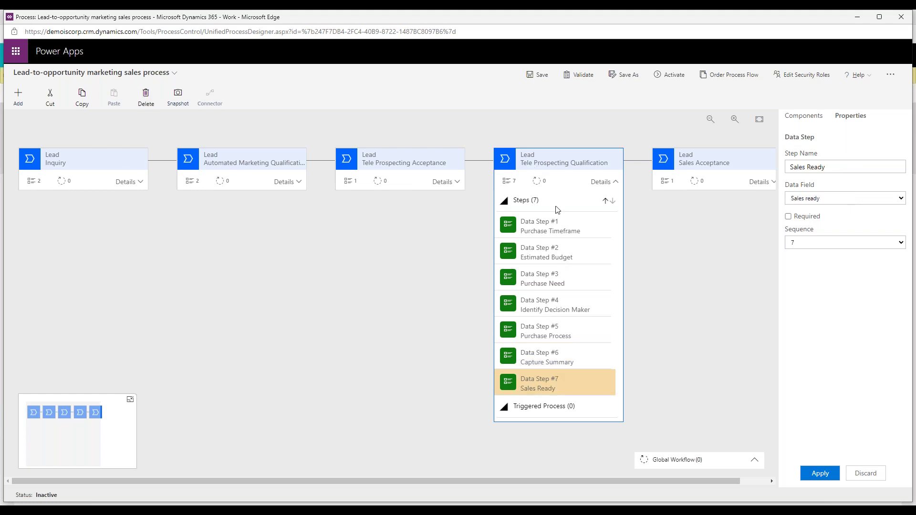
Expand the Sales Acceptance stage's details and examine the stage's properties and its Sales Accepted data step
{"action": "left_click", "coordinate": [767, 183]}
{"action": "left_click", "coordinate": [703, 232]}
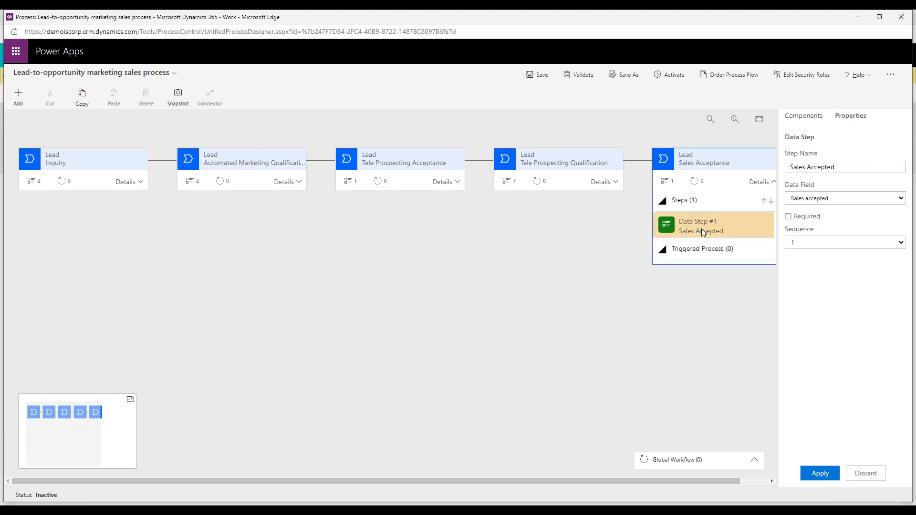
{"action": "left_click", "coordinate": [715, 203]}
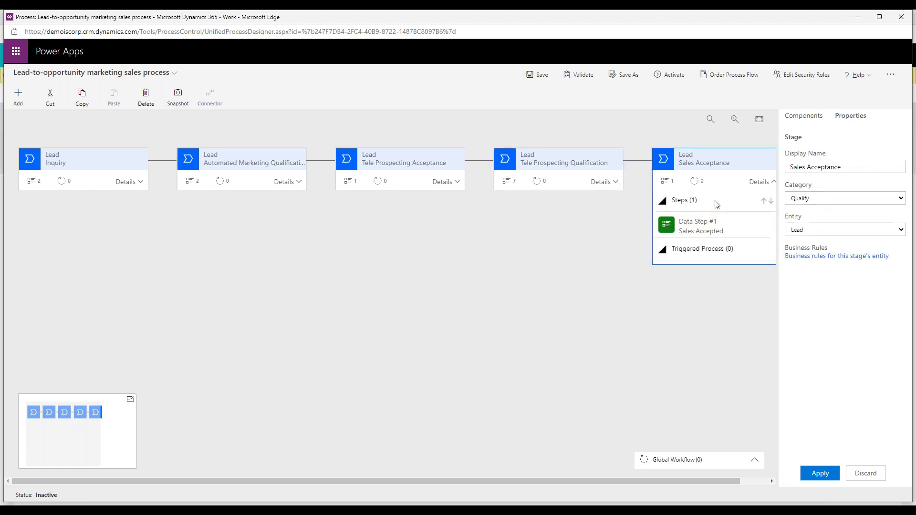
{"action": "left_click", "coordinate": [699, 225]}
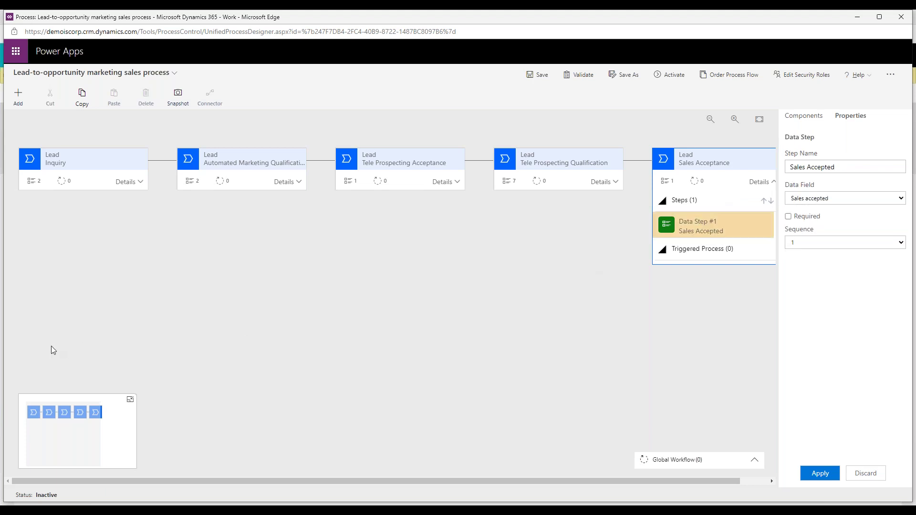
{"action": "left_click", "coordinate": [342, 353]}
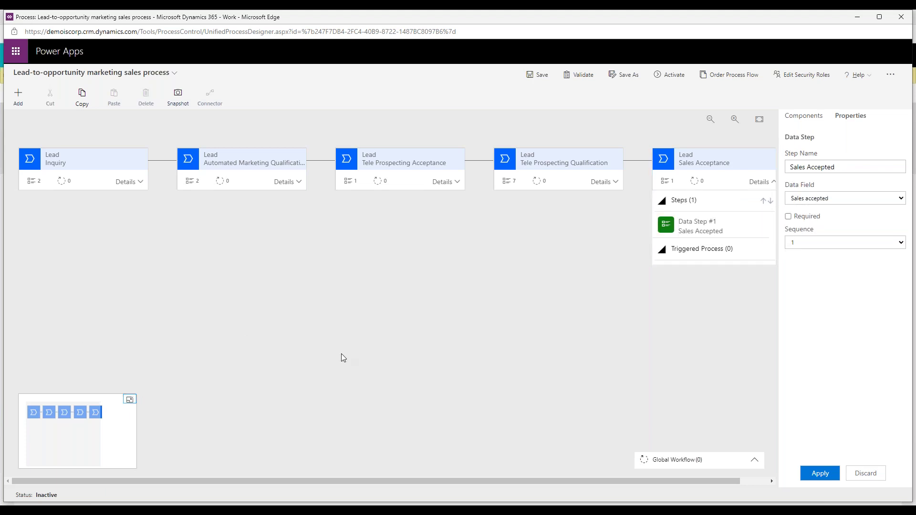
Collapse and restore the minimap, and close the process designer window without changing the flow
{"action": "left_click", "coordinate": [130, 400]}
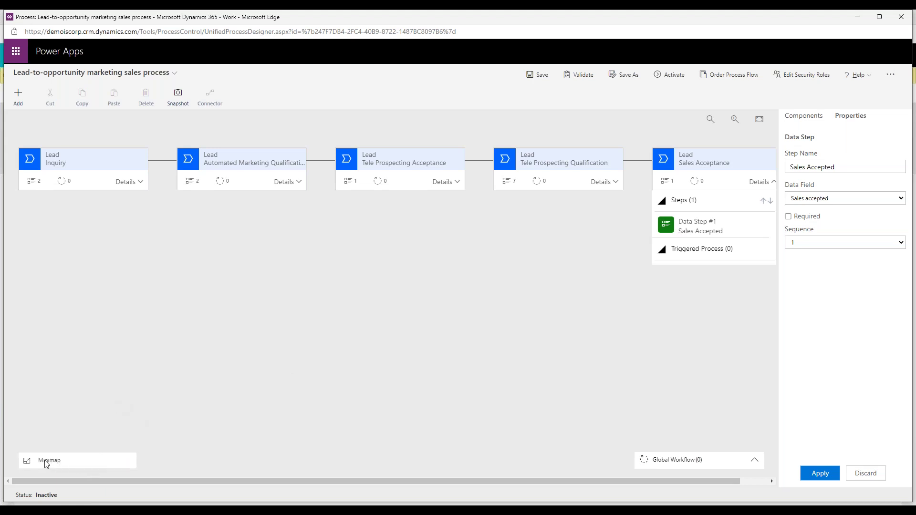
{"action": "left_click", "coordinate": [24, 462]}
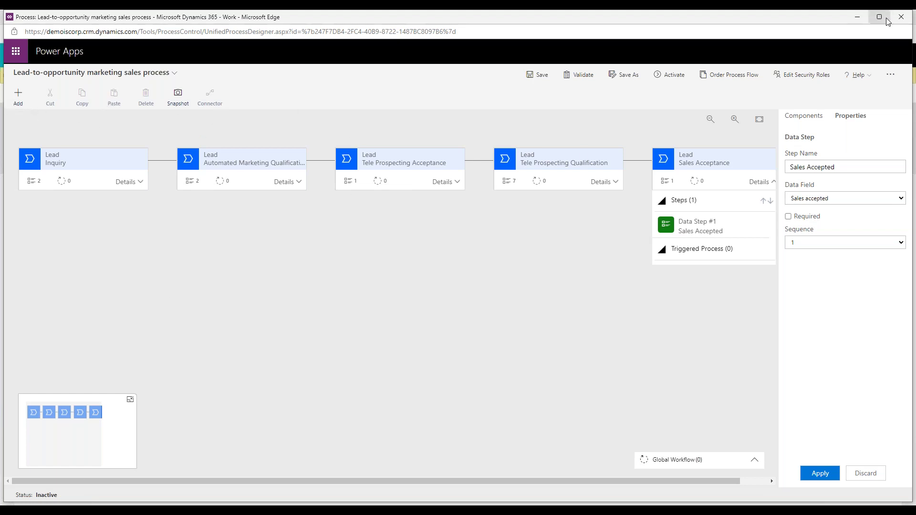
{"action": "left_click", "coordinate": [900, 16]}
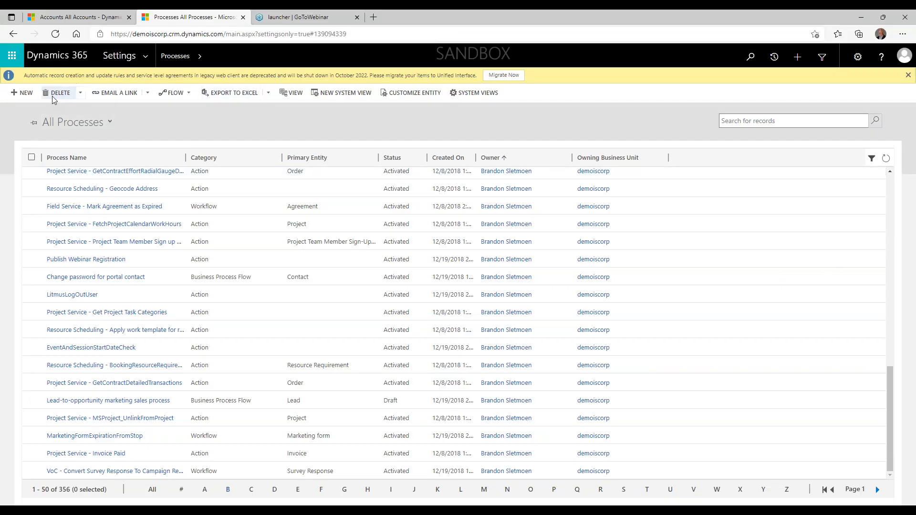
Start a new process named Renewal Email 21 and set its category to Workflow
{"action": "left_click", "coordinate": [22, 93]}
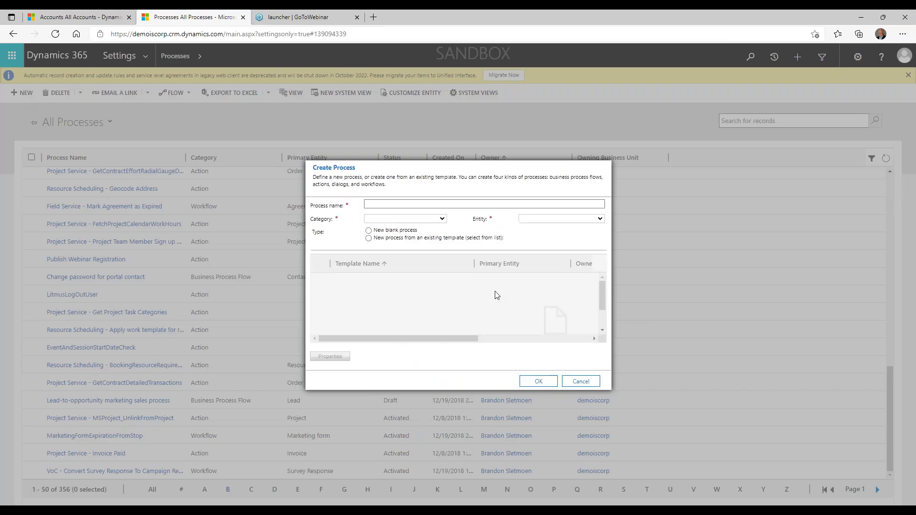
{"action": "left_click", "coordinate": [392, 203]}
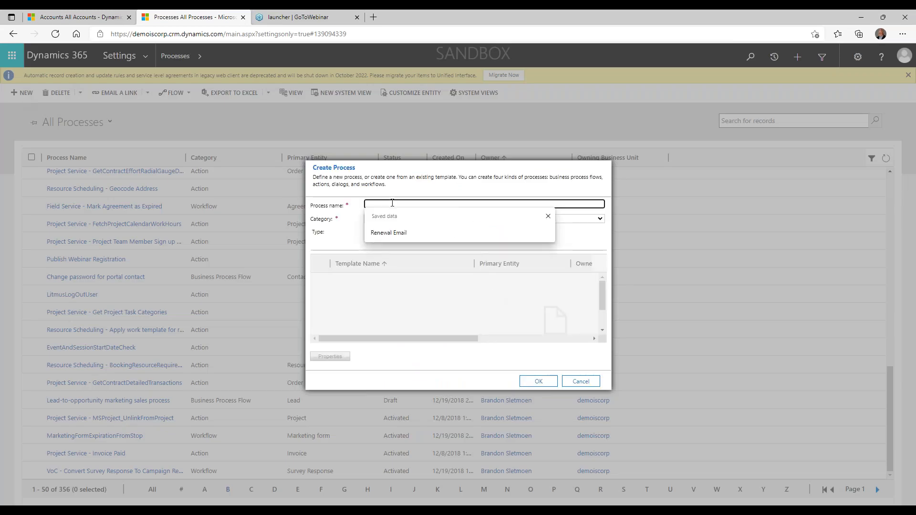
{"action": "left_click", "coordinate": [389, 234]}
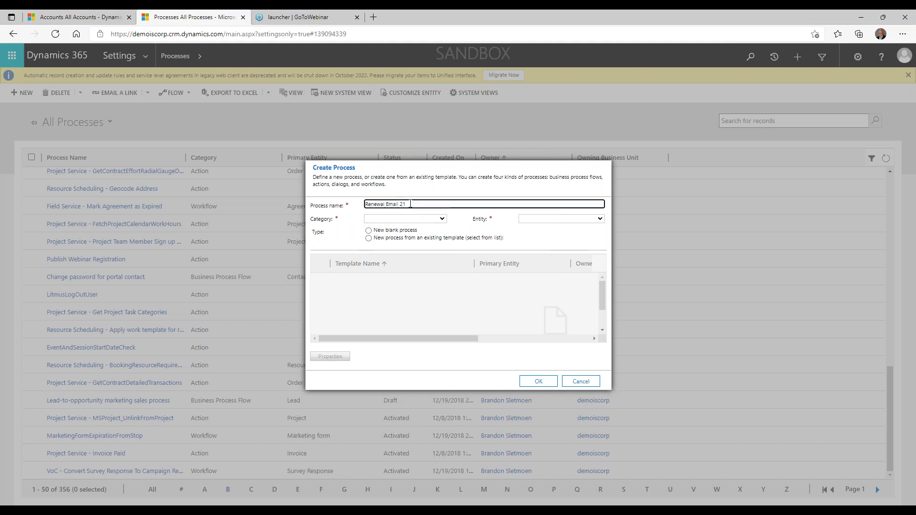
{"action": "left_click", "coordinate": [442, 219]}
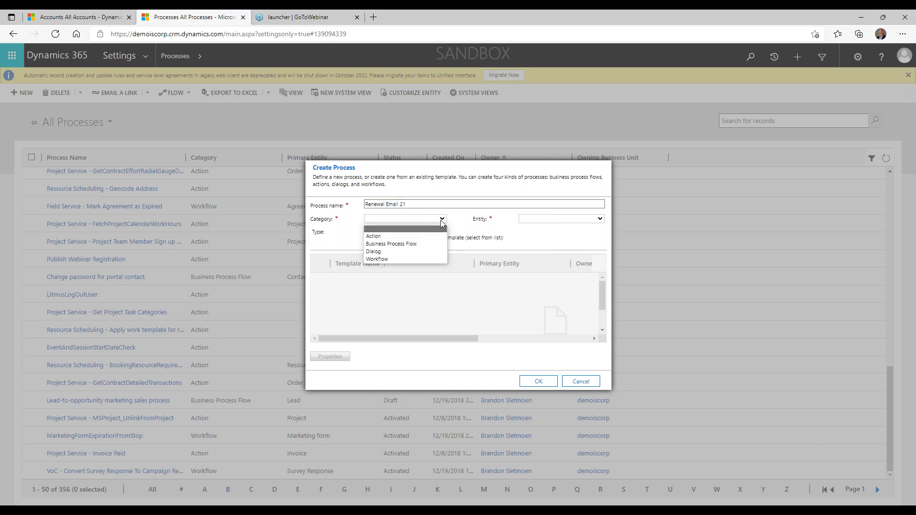
{"action": "left_click", "coordinate": [379, 260]}
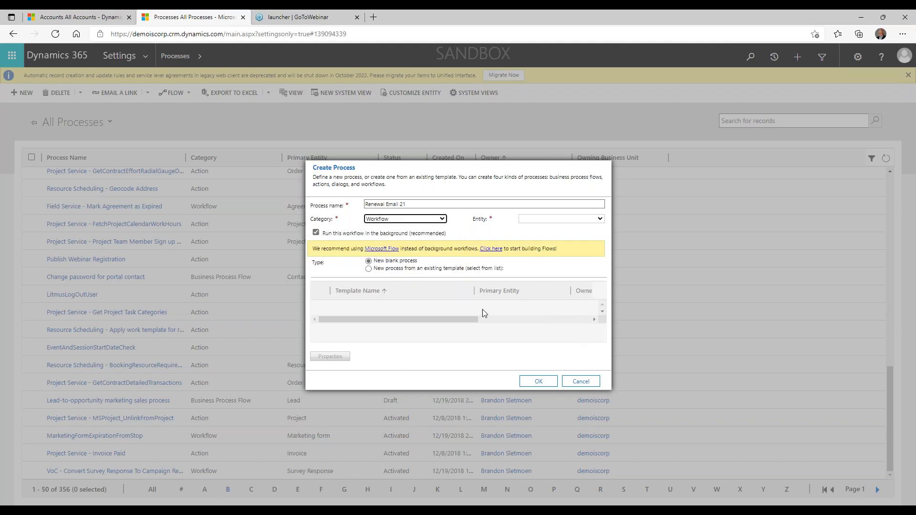
Set the new workflow's entity to Account, keep the new blank process type, and create the process
{"action": "left_click", "coordinate": [599, 219]}
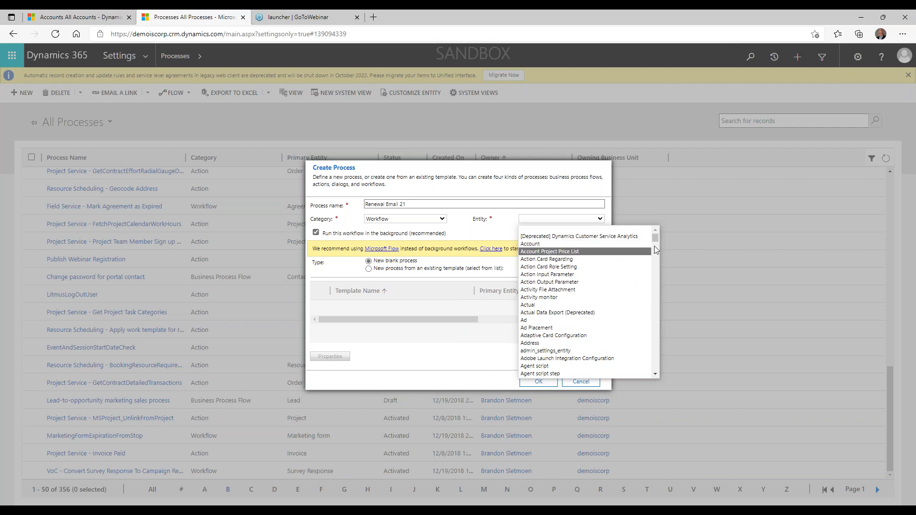
{"action": "left_click_drag", "start_coordinate": [656, 238], "coordinate": [655, 256]}
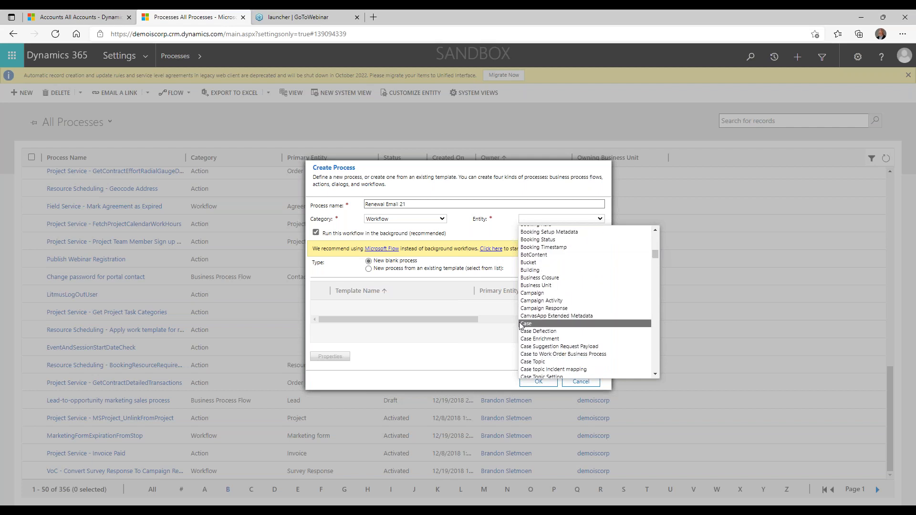
{"action": "scroll", "coordinate": [526, 325], "scroll_direction": "down", "scroll_amount": 6}
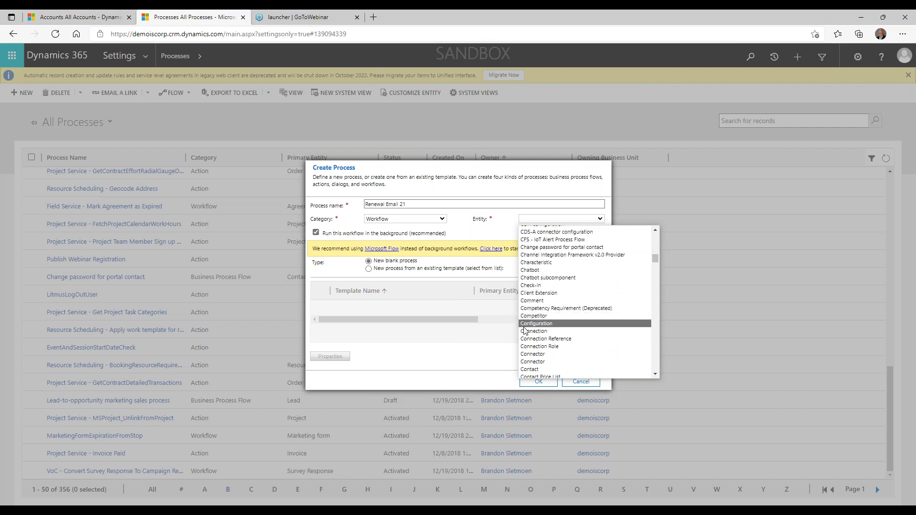
{"action": "scroll", "coordinate": [533, 275], "scroll_direction": "up", "scroll_amount": 10}
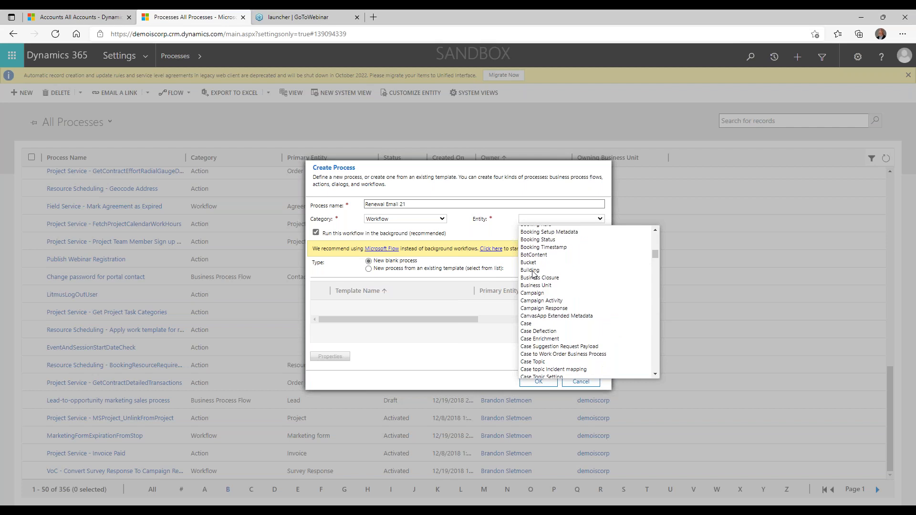
{"action": "scroll", "coordinate": [533, 277], "scroll_direction": "up", "scroll_amount": 5}
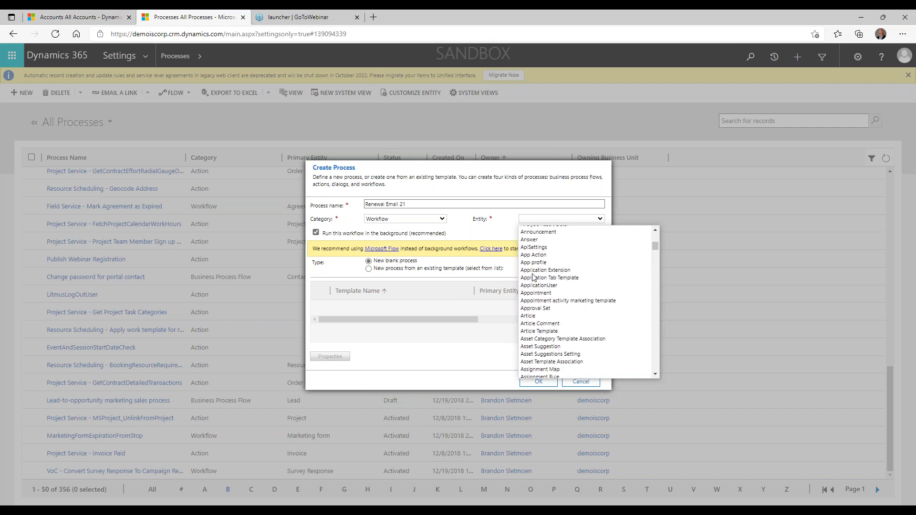
{"action": "scroll", "coordinate": [533, 277], "scroll_direction": "up", "scroll_amount": 6}
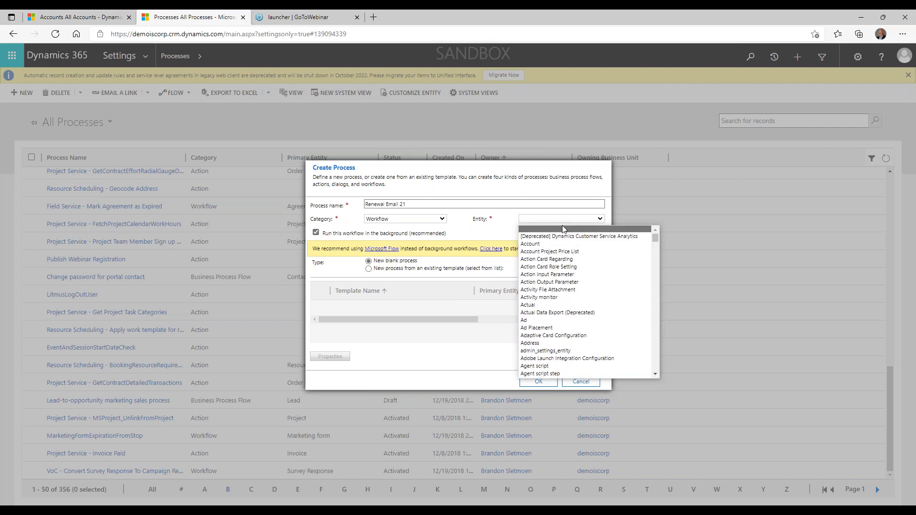
{"action": "left_click", "coordinate": [530, 244]}
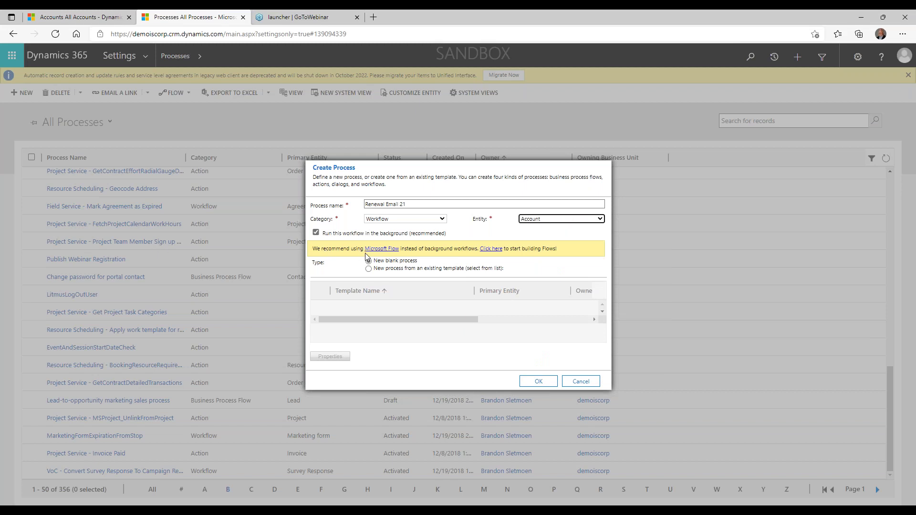
{"action": "left_click", "coordinate": [385, 264]}
{"action": "left_click", "coordinate": [534, 384]}
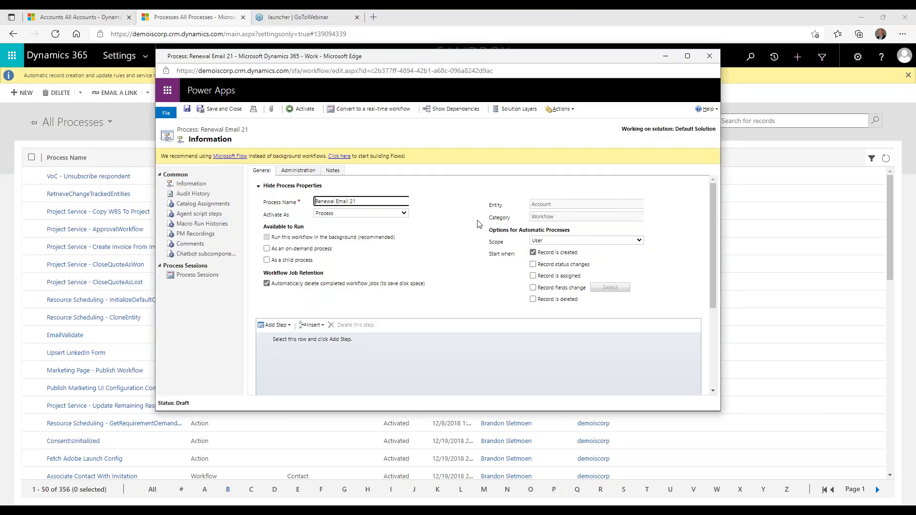
Add a check condition step to the workflow and describe it as "Is the GP Box selected"
{"action": "left_click", "coordinate": [289, 325]}
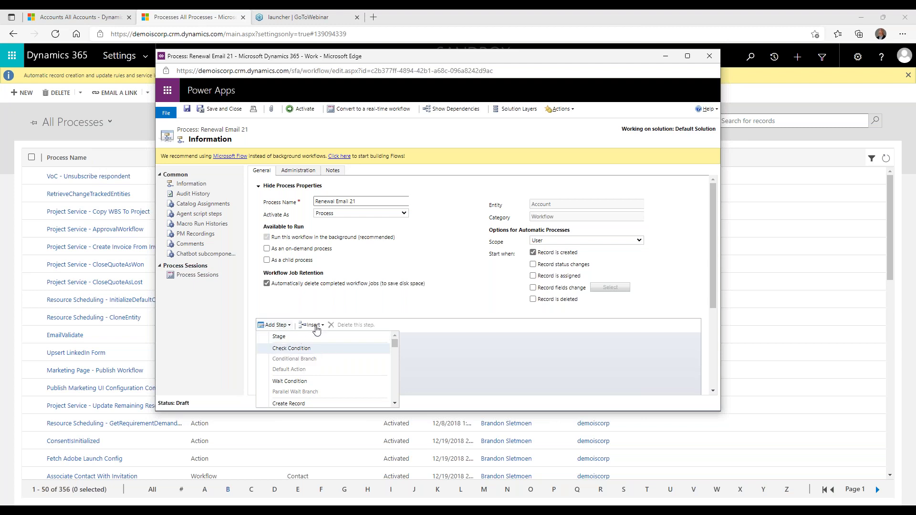
{"action": "left_click", "coordinate": [291, 348]}
{"action": "left_click", "coordinate": [313, 325]}
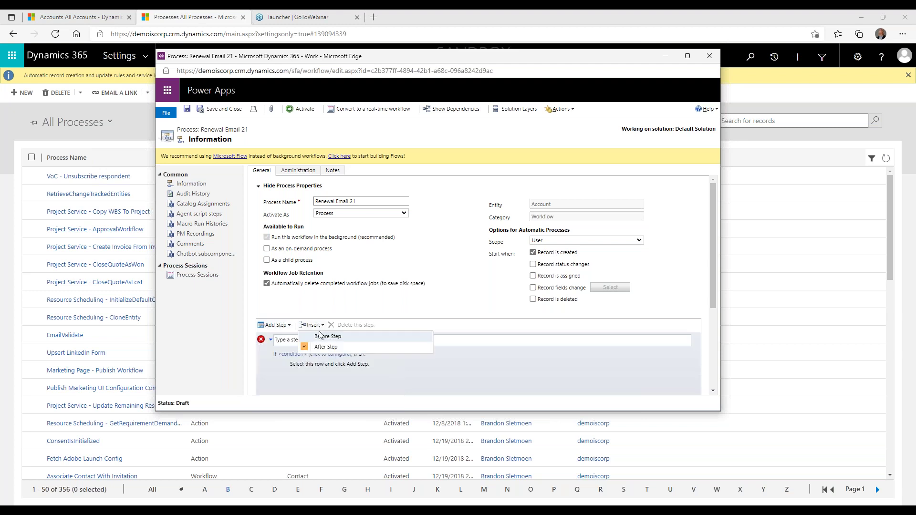
{"action": "left_click", "coordinate": [280, 339]}
{"action": "left_click", "coordinate": [281, 339]}
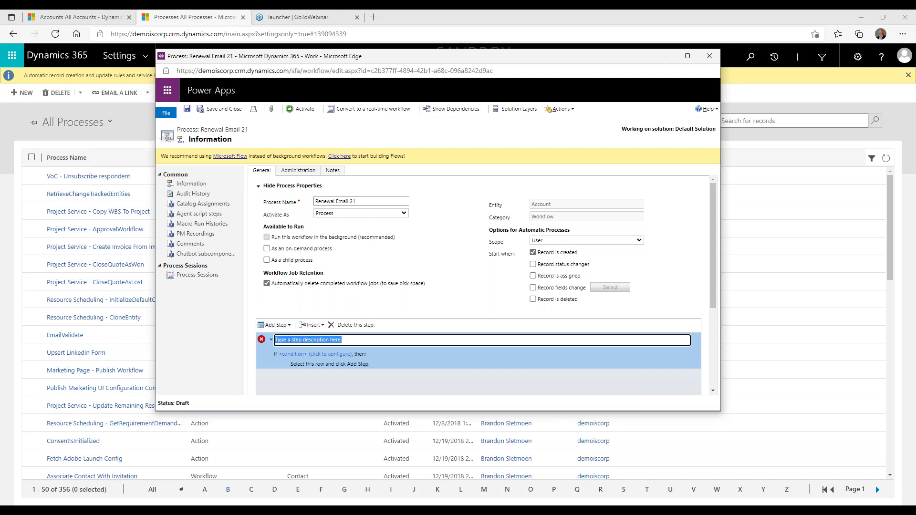
{"action": "key", "text": "BackSpace"}
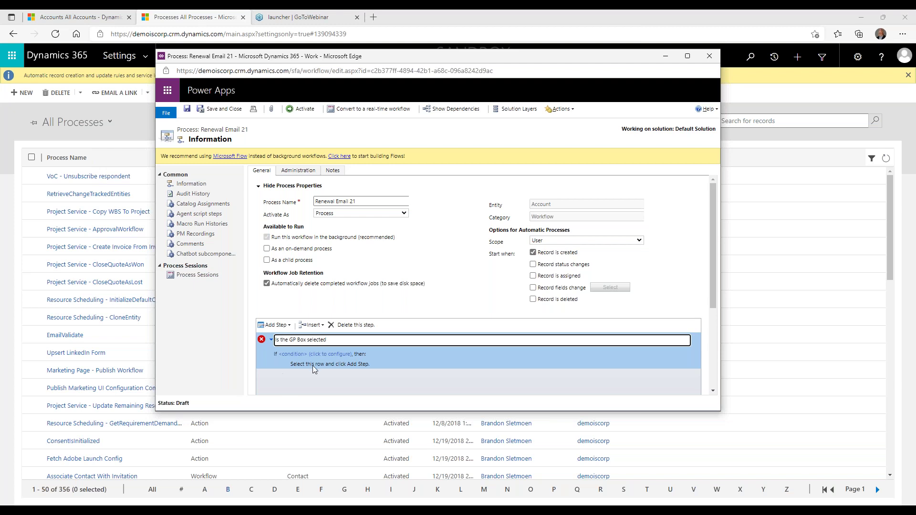
Open the check condition for configuration and choose Account as the entity of its first clause
{"action": "left_click", "coordinate": [292, 358]}
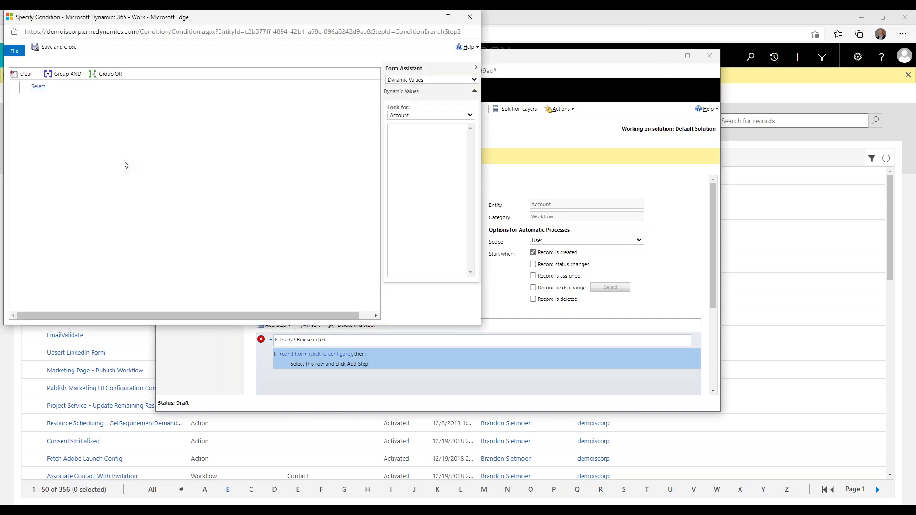
{"action": "left_click", "coordinate": [38, 86]}
{"action": "left_click", "coordinate": [96, 86]}
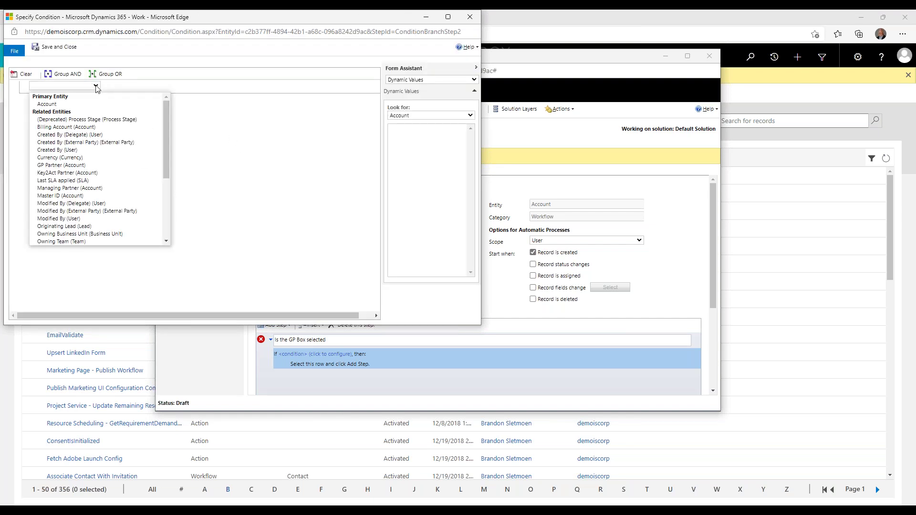
{"action": "left_click", "coordinate": [52, 105]}
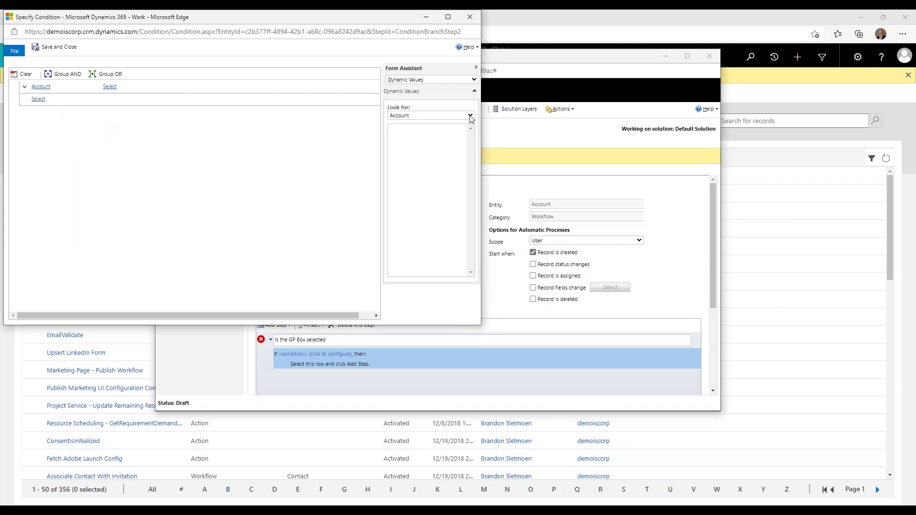
{"action": "left_click", "coordinate": [470, 117]}
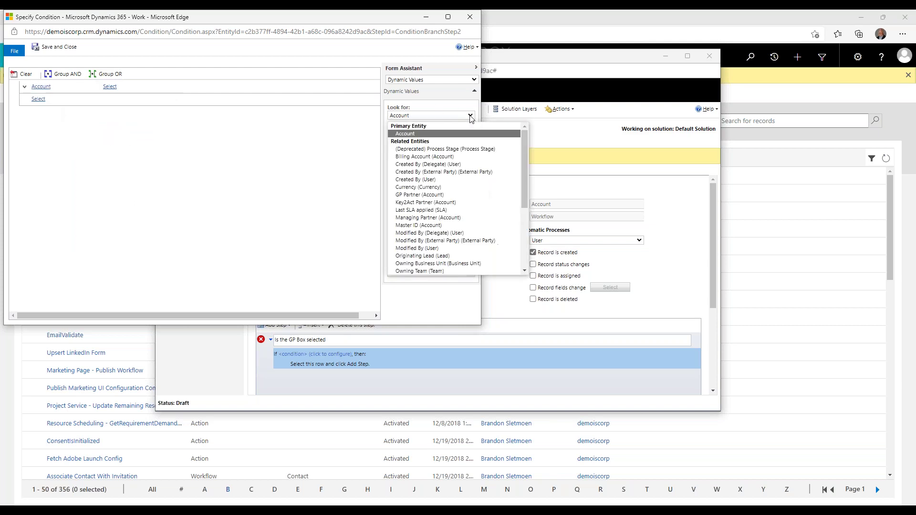
{"action": "left_click", "coordinate": [417, 135]}
{"action": "left_click", "coordinate": [42, 99]}
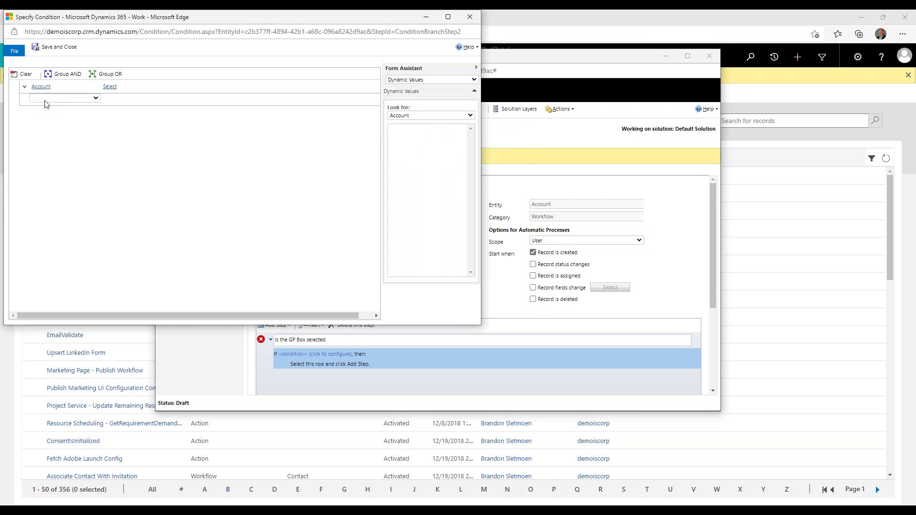
{"action": "left_click", "coordinate": [46, 101]}
Set the first clause's field to GP Customer with the operator Equals, and close the value selection without picking a value
{"action": "left_click", "coordinate": [167, 86]}
{"action": "left_click", "coordinate": [168, 87]}
{"action": "scroll", "coordinate": [171, 153], "scroll_direction": "down", "scroll_amount": 15}
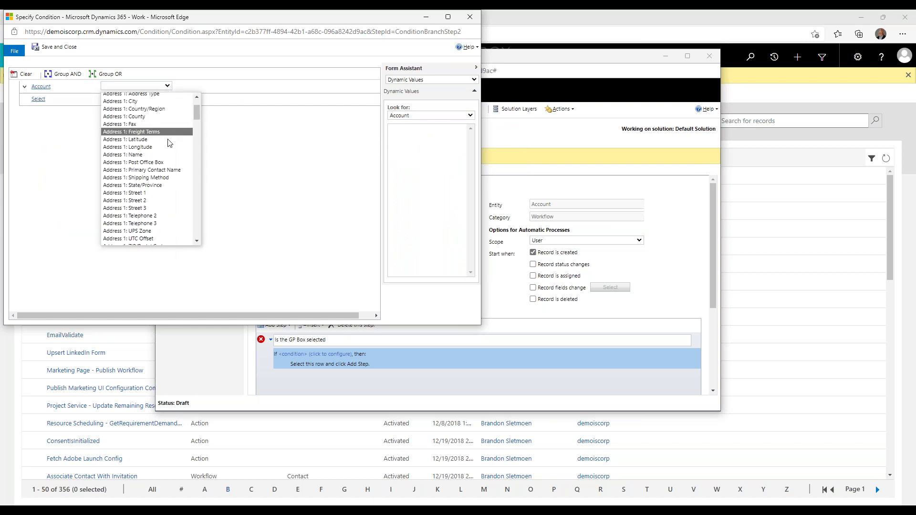
{"action": "scroll", "coordinate": [171, 156], "scroll_direction": "down", "scroll_amount": 3}
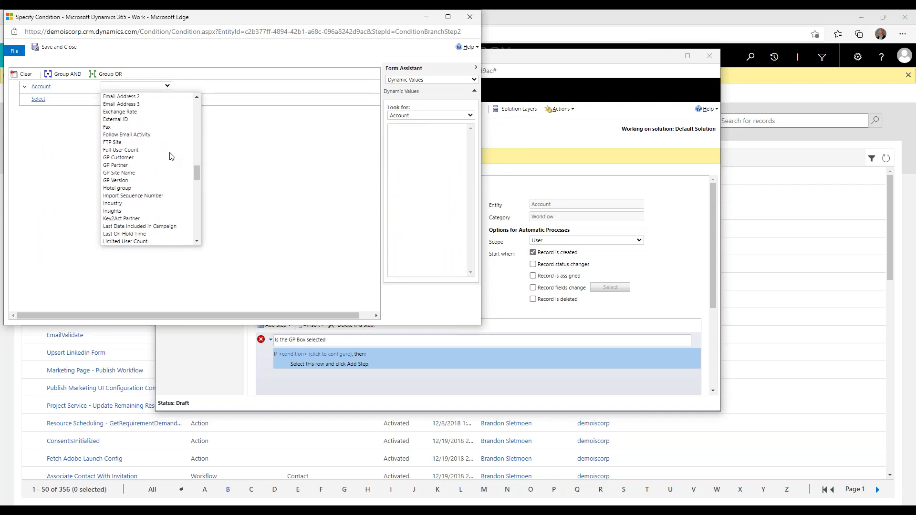
{"action": "left_click", "coordinate": [119, 157]}
{"action": "left_click", "coordinate": [194, 88]}
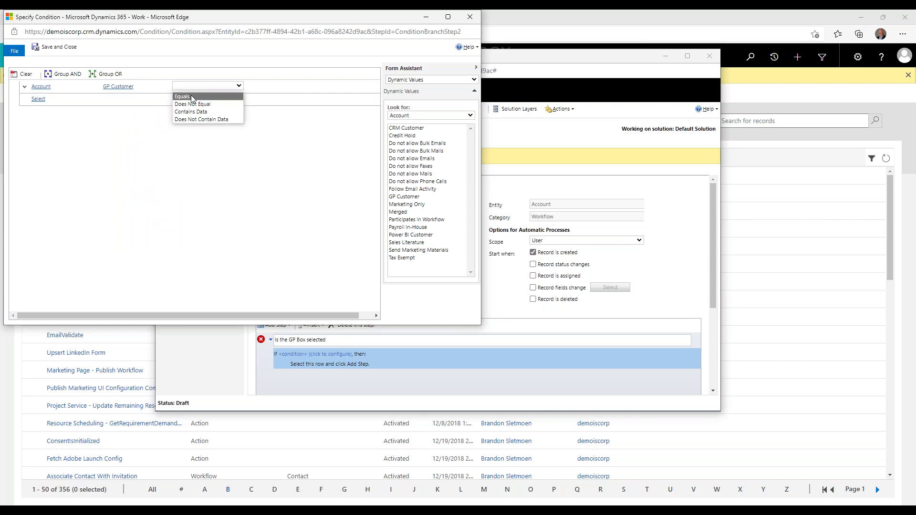
{"action": "left_click", "coordinate": [192, 96]}
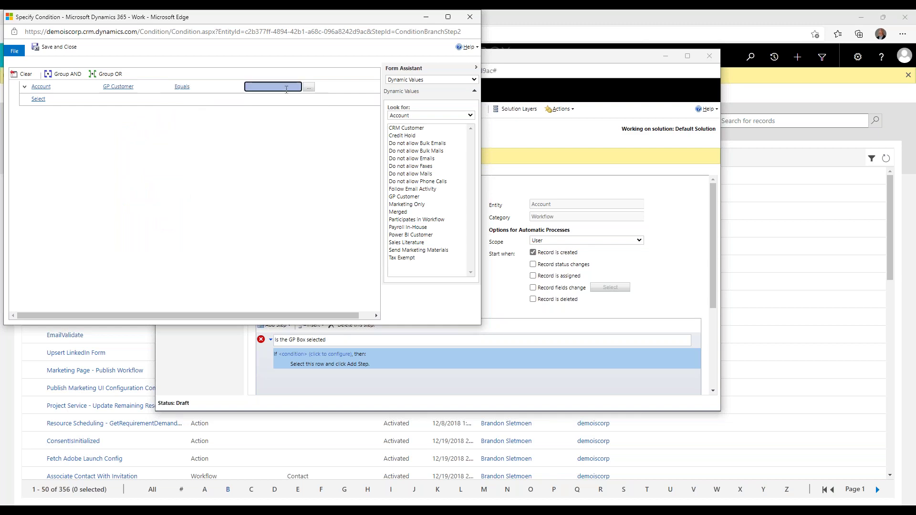
{"action": "left_click", "coordinate": [310, 88]}
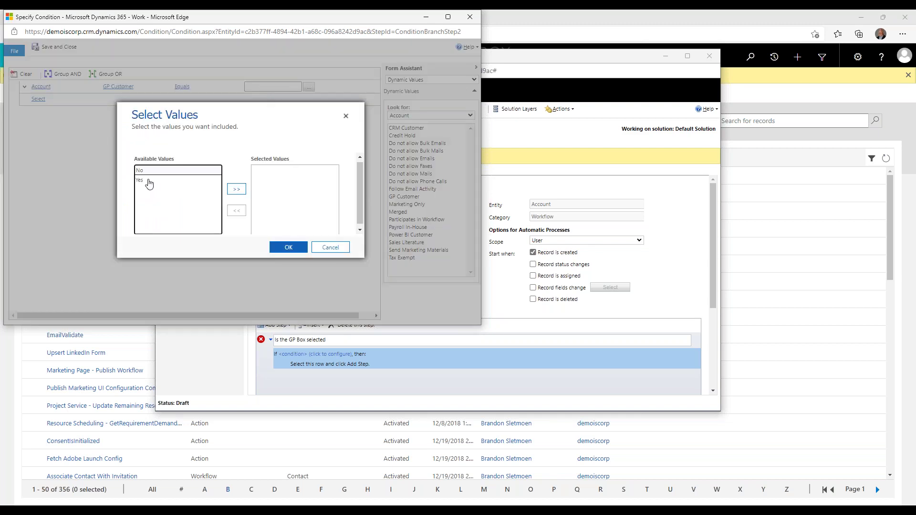
{"action": "left_click", "coordinate": [271, 249]}
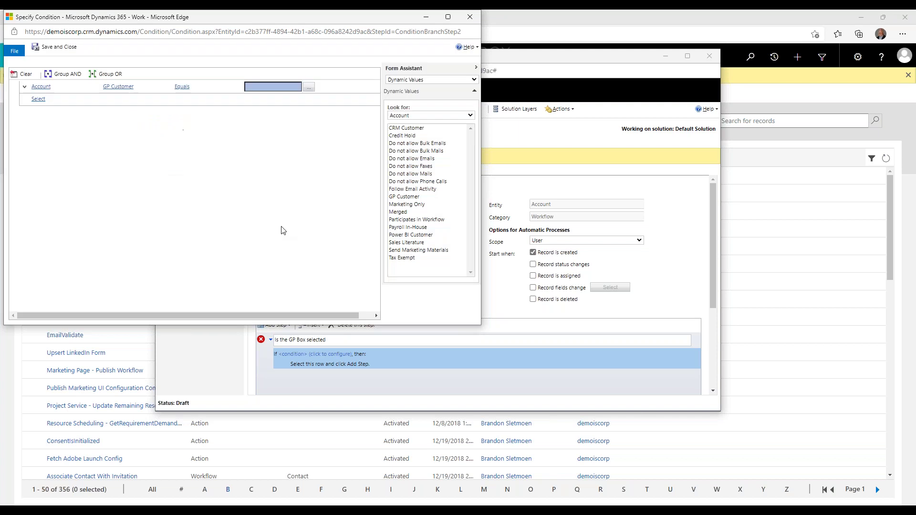
Add a second condition clause on the Account entity using the Renewal Date field
{"action": "left_click", "coordinate": [41, 100]}
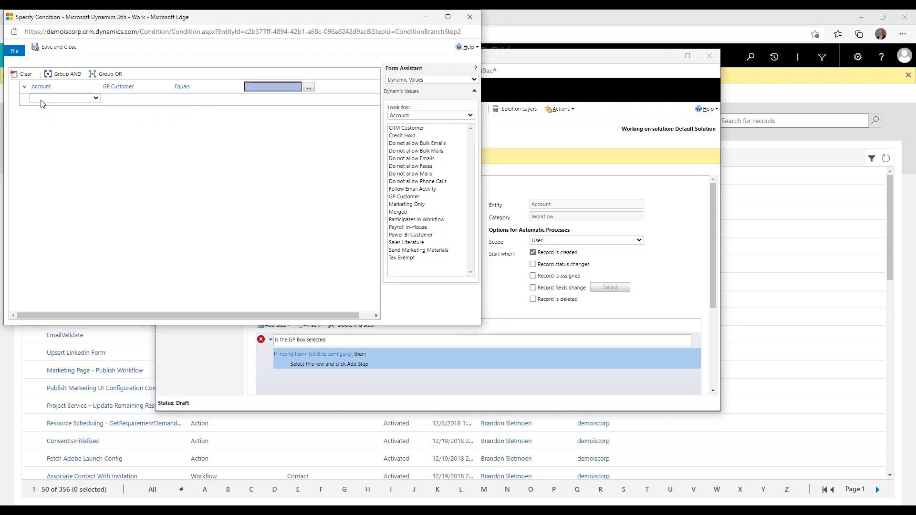
{"action": "left_click", "coordinate": [97, 98]}
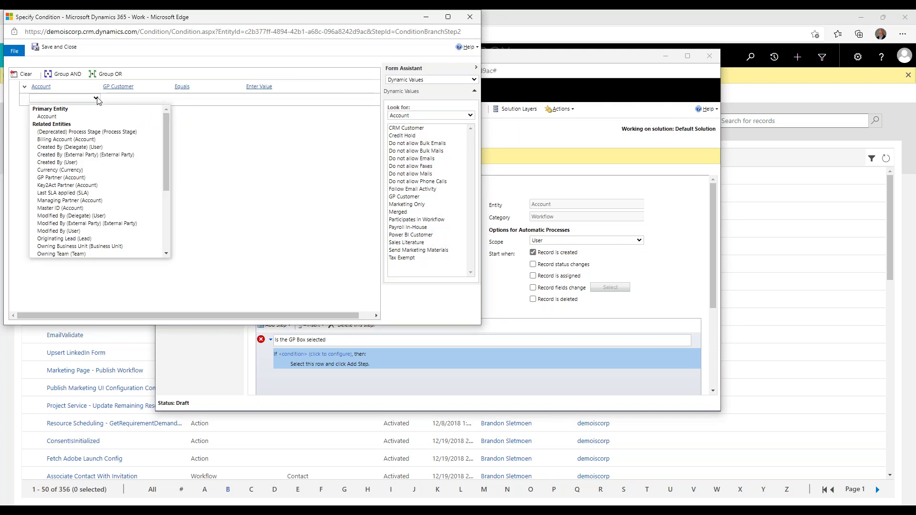
{"action": "left_click", "coordinate": [56, 116]}
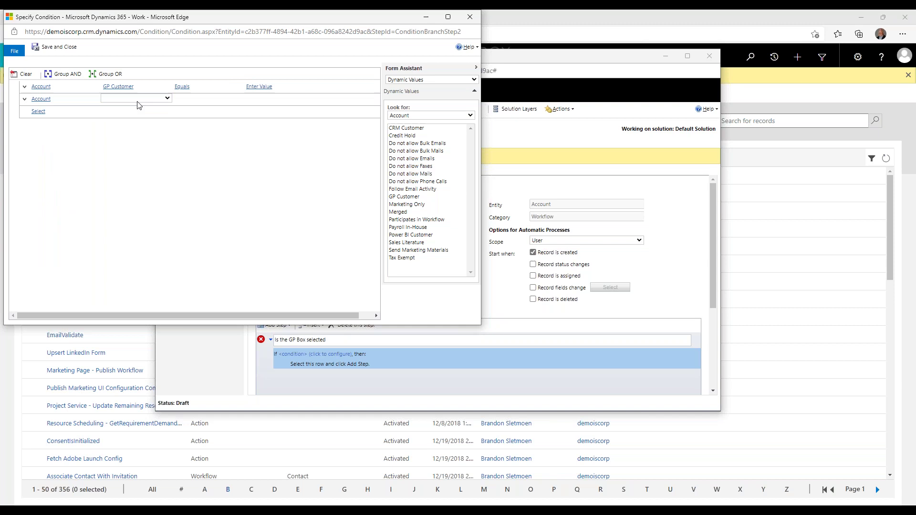
{"action": "left_click", "coordinate": [166, 98]}
{"action": "scroll", "coordinate": [156, 175], "scroll_direction": "down", "scroll_amount": 5}
{"action": "scroll", "coordinate": [156, 176], "scroll_direction": "down", "scroll_amount": 20}
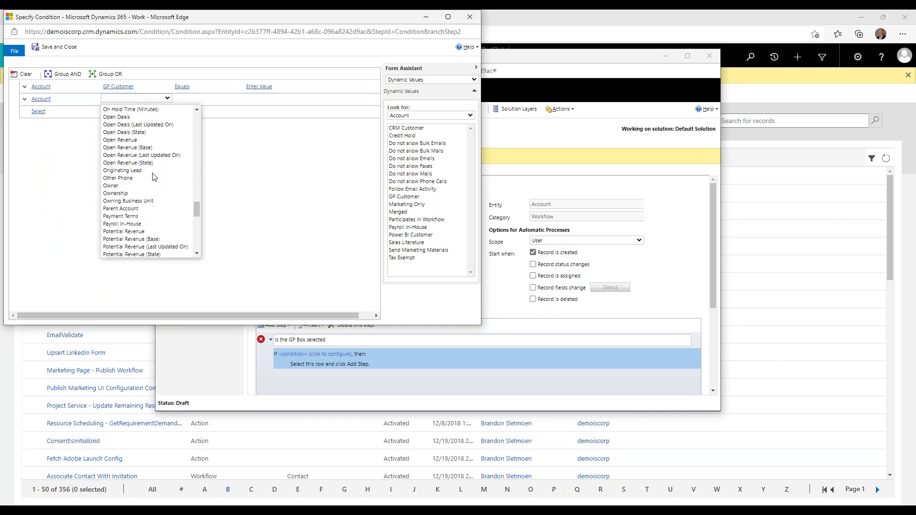
{"action": "scroll", "coordinate": [151, 177], "scroll_direction": "up", "scroll_amount": 10}
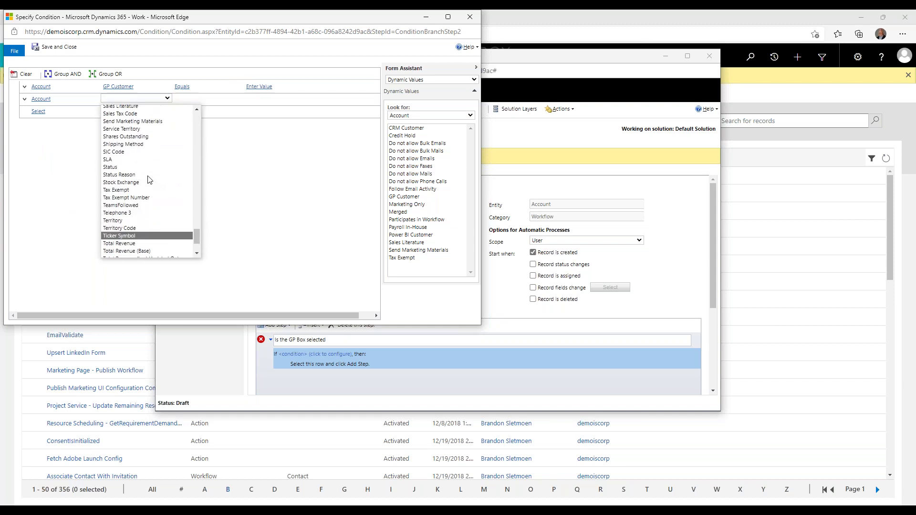
{"action": "scroll", "coordinate": [148, 179], "scroll_direction": "down", "scroll_amount": 5}
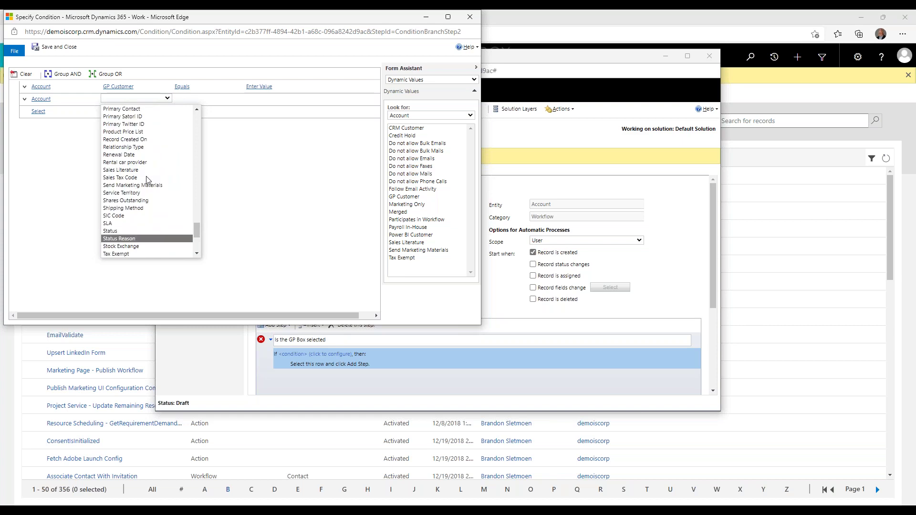
{"action": "left_click", "coordinate": [119, 155]}
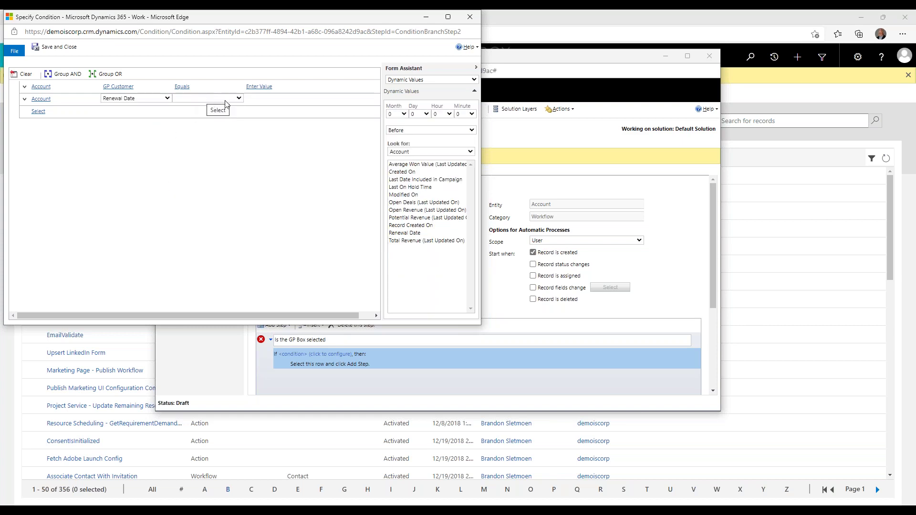
Set the Renewal Date clause to Is Less Than with the date 12/1/2021
{"action": "left_click", "coordinate": [239, 98]}
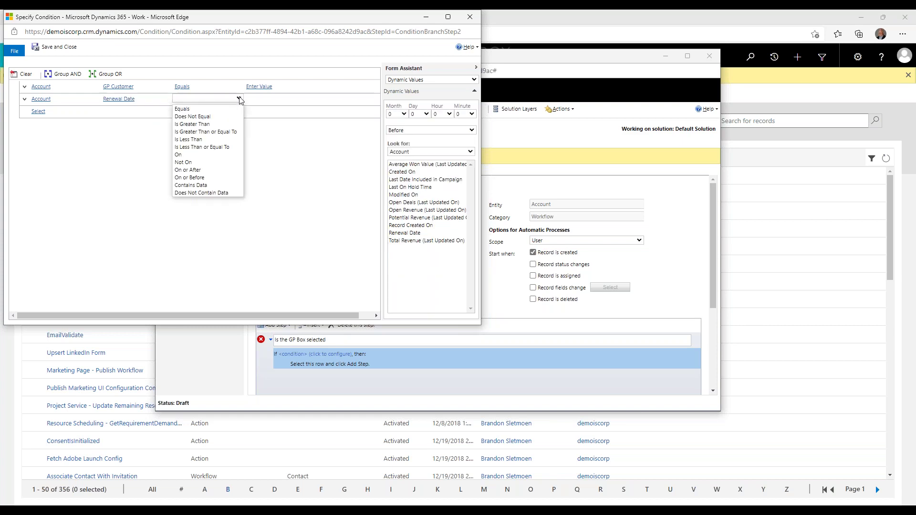
{"action": "left_click", "coordinate": [190, 139]}
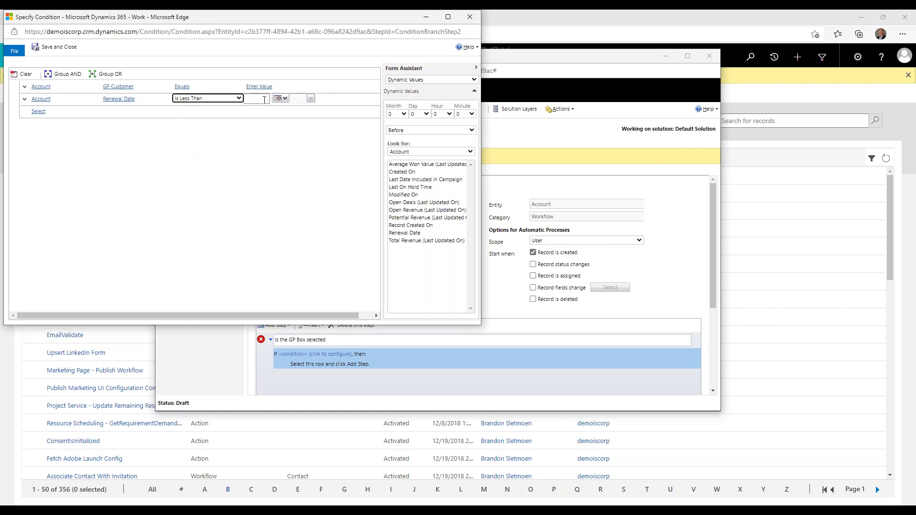
{"action": "left_click", "coordinate": [239, 99]}
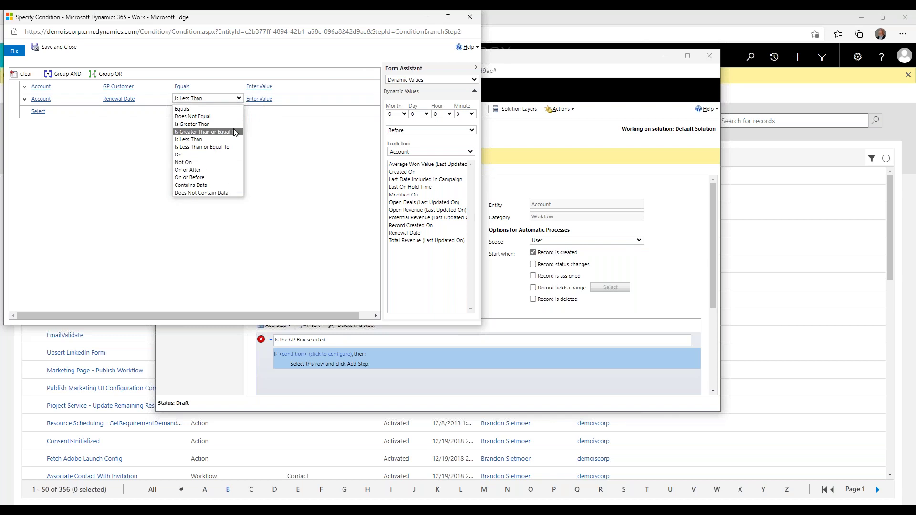
{"action": "mouse_move", "coordinate": [256, 100]}
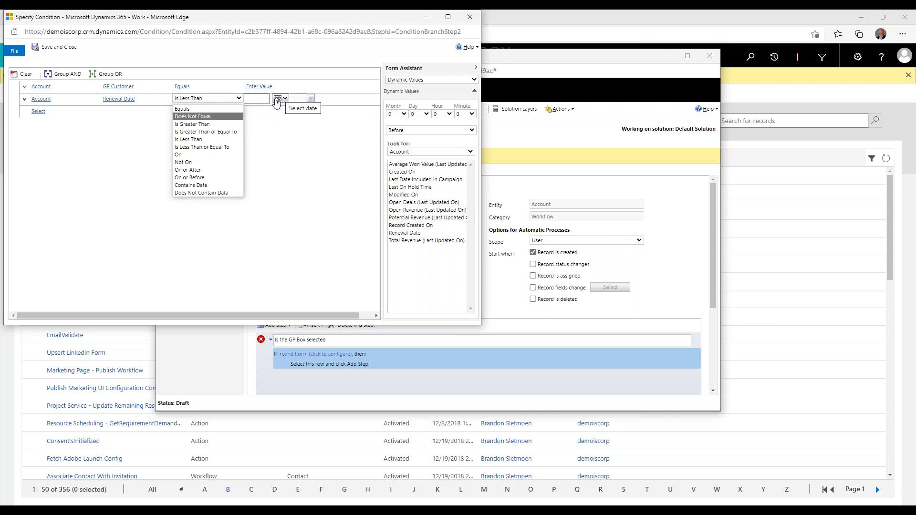
{"action": "left_click", "coordinate": [268, 99]}
{"action": "left_click", "coordinate": [280, 98]}
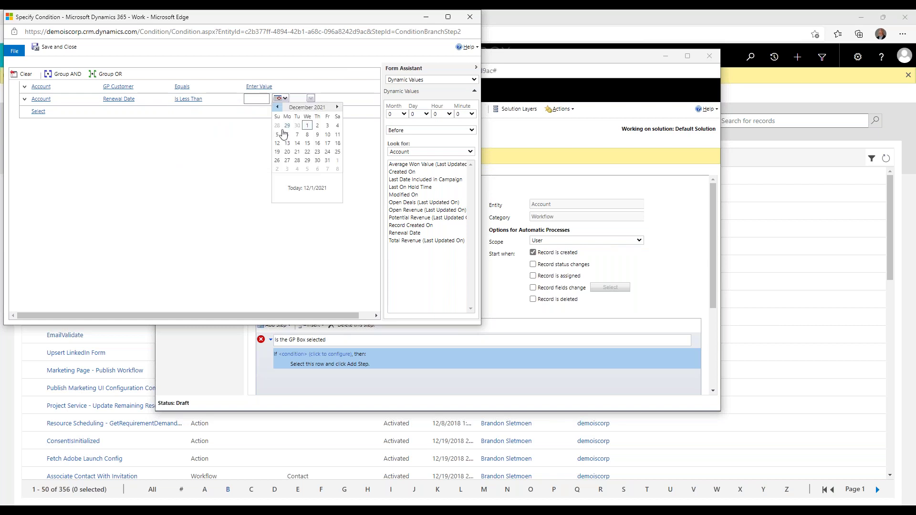
{"action": "left_click", "coordinate": [277, 107]}
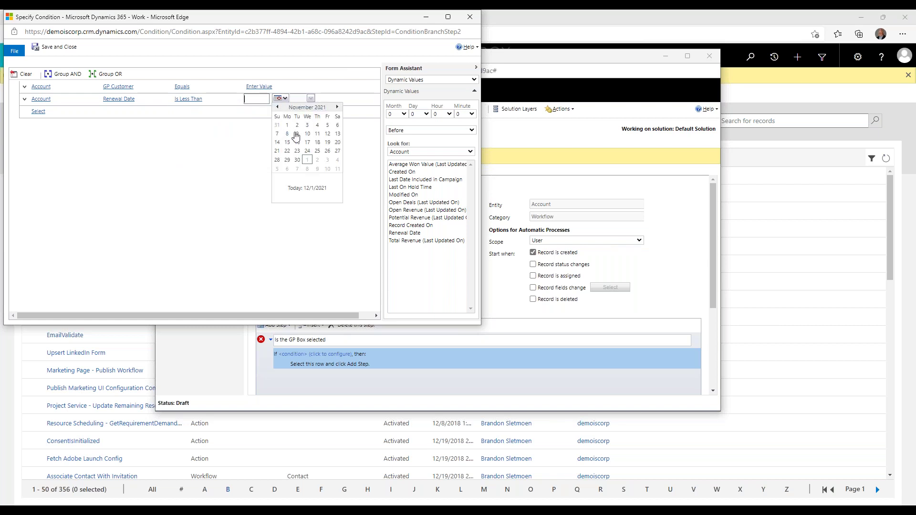
{"action": "left_click", "coordinate": [307, 161]}
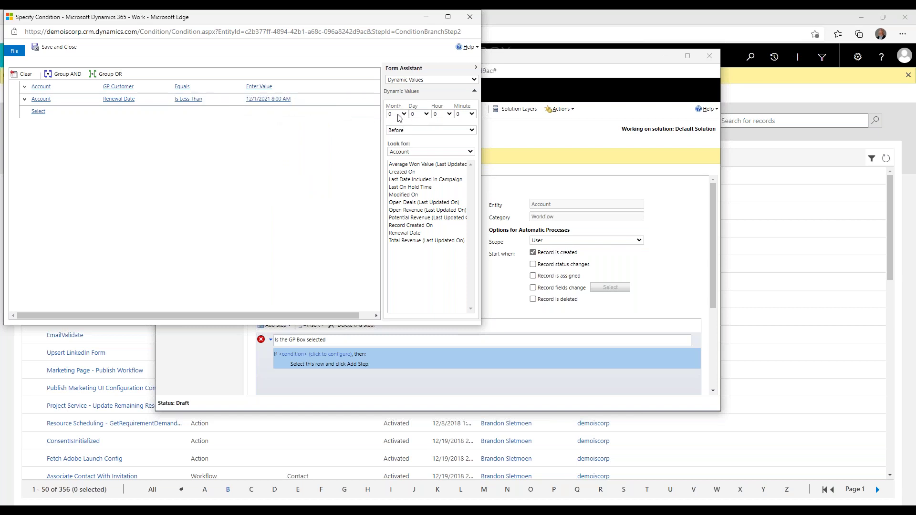
{"action": "mouse_move", "coordinate": [274, 102]}
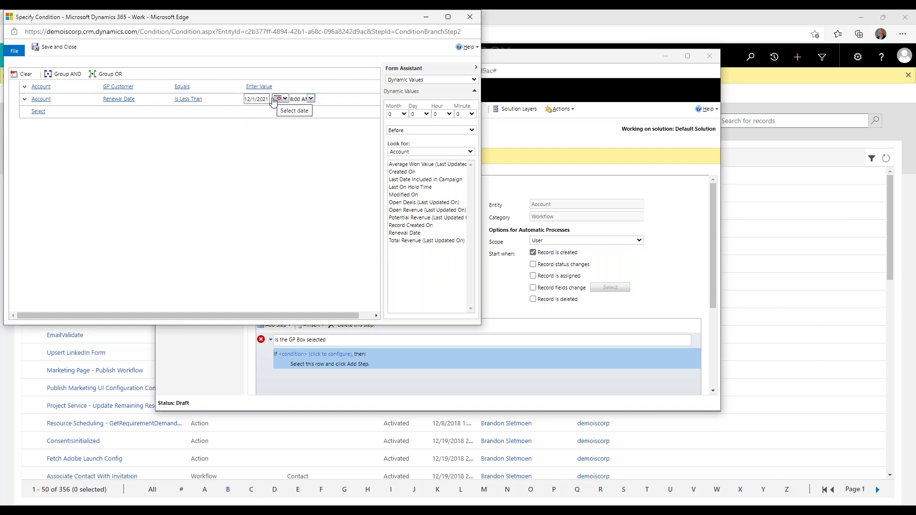
Try to save and close the condition, and dismiss the resulting alert
{"action": "left_click", "coordinate": [49, 48]}
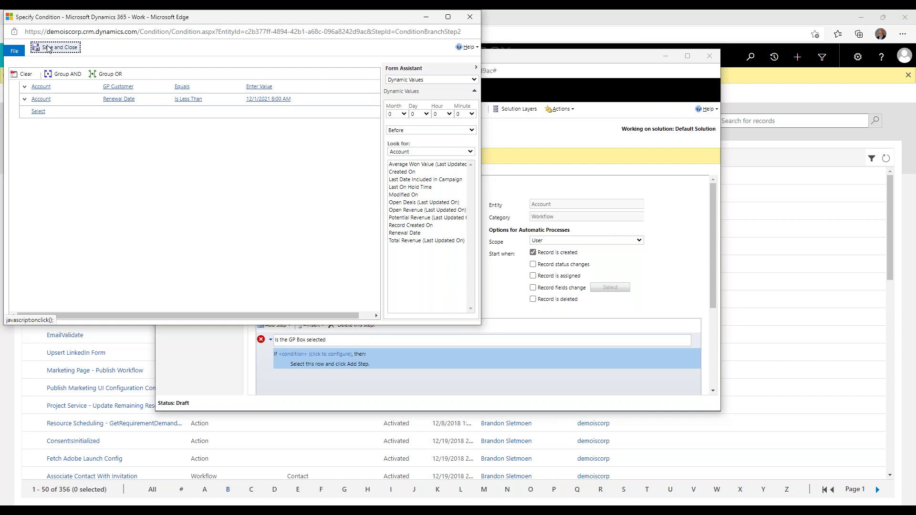
{"action": "left_click", "coordinate": [48, 48]}
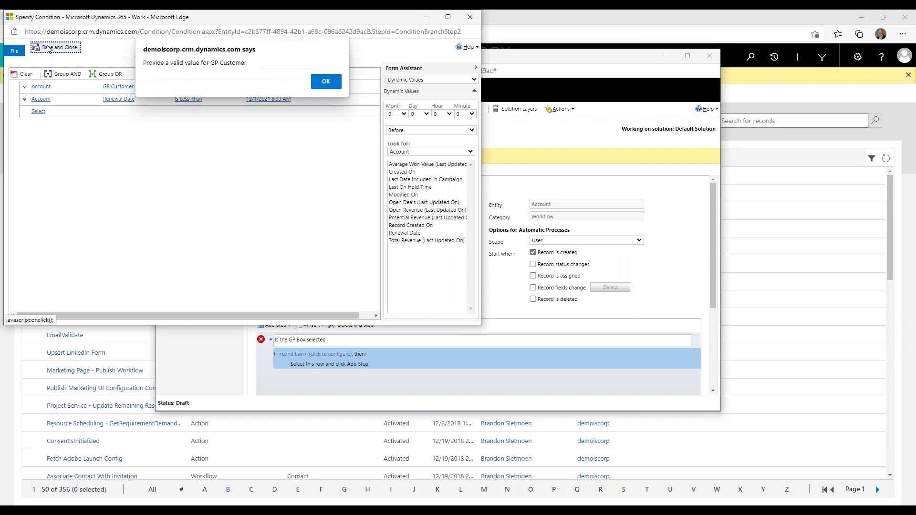
{"action": "left_click", "coordinate": [328, 82]}
Set the GP Customer clause's value to Yes, and save and close the condition
{"action": "left_click", "coordinate": [291, 88]}
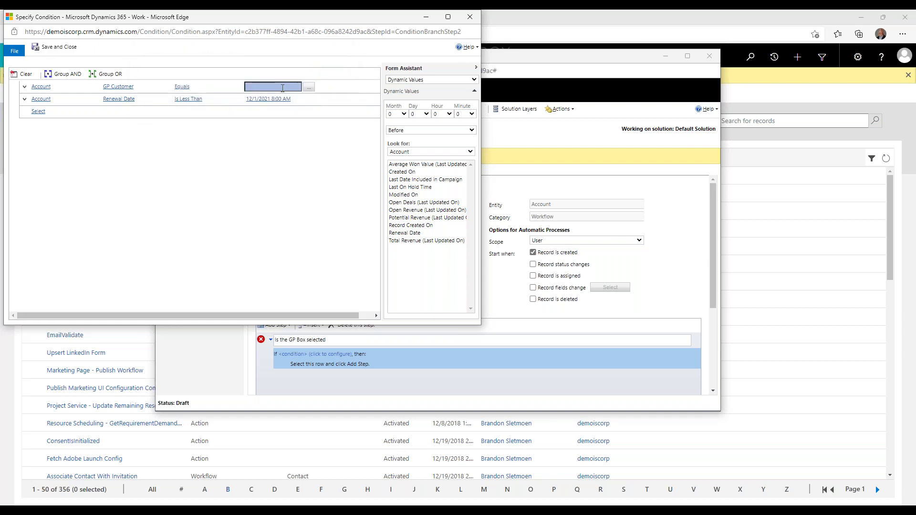
{"action": "left_click", "coordinate": [136, 86]}
{"action": "left_click", "coordinate": [168, 86]}
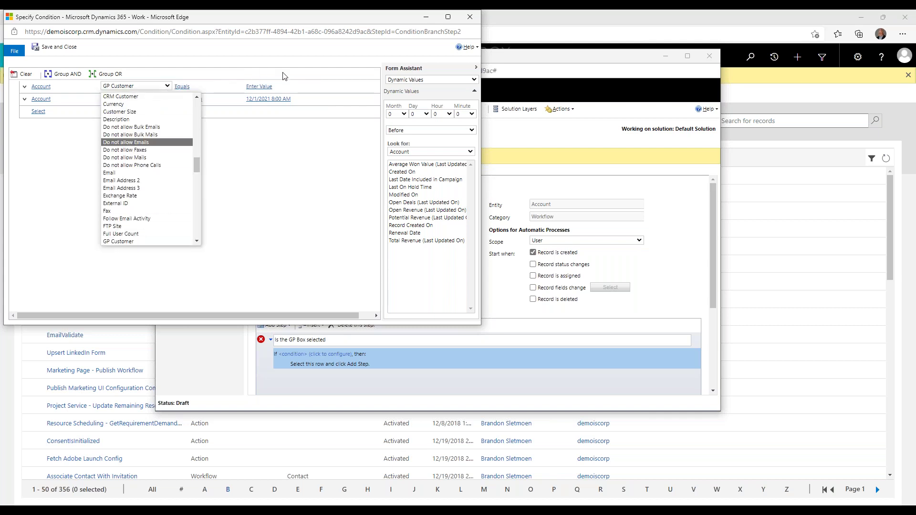
{"action": "left_click", "coordinate": [269, 86]}
{"action": "left_click", "coordinate": [311, 88]}
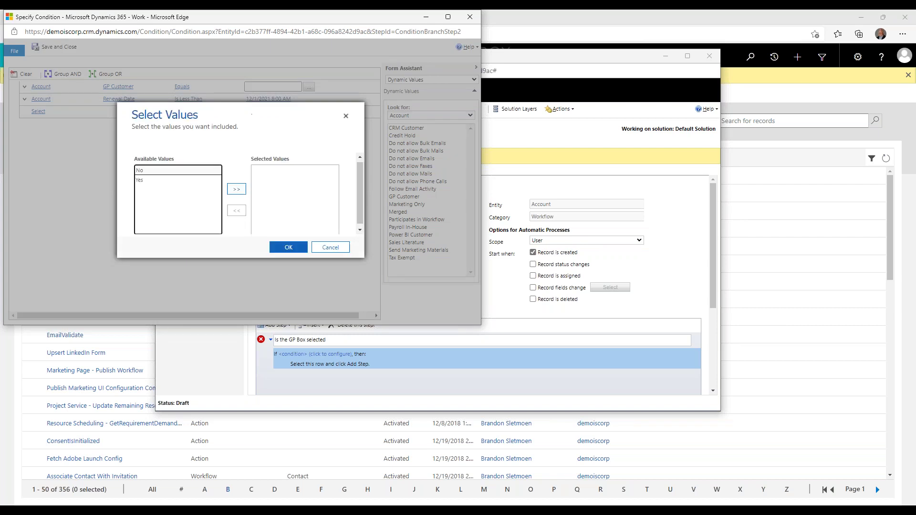
{"action": "left_click", "coordinate": [288, 246]}
{"action": "left_click", "coordinate": [307, 87]}
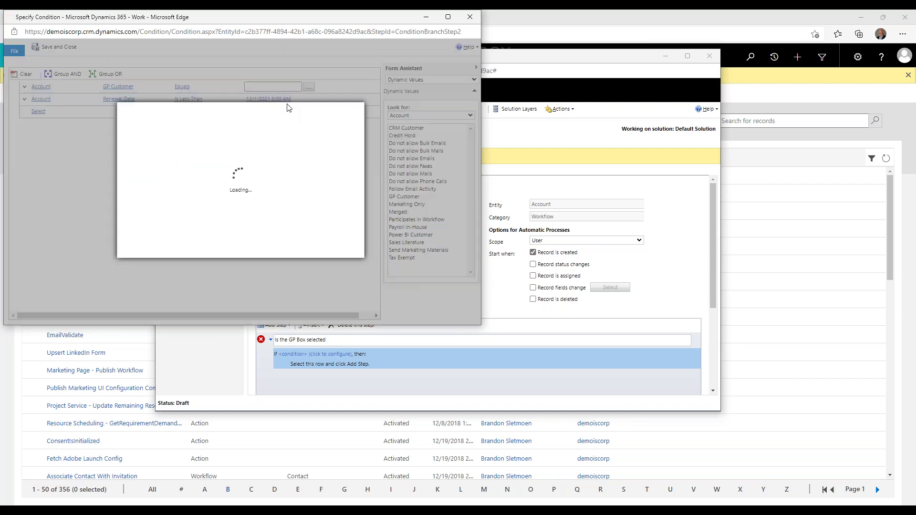
{"action": "left_click", "coordinate": [139, 181]}
{"action": "left_click", "coordinate": [237, 189]}
{"action": "left_click", "coordinate": [288, 247]}
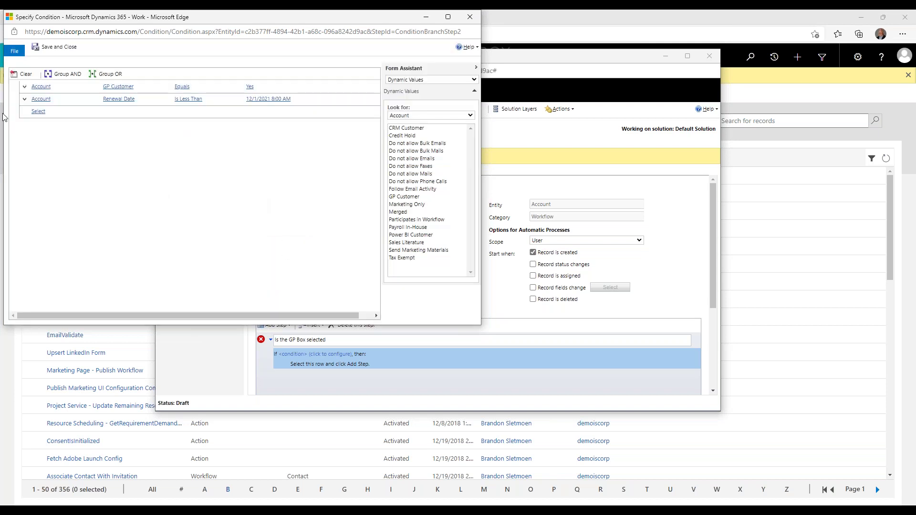
{"action": "left_click", "coordinate": [61, 50]}
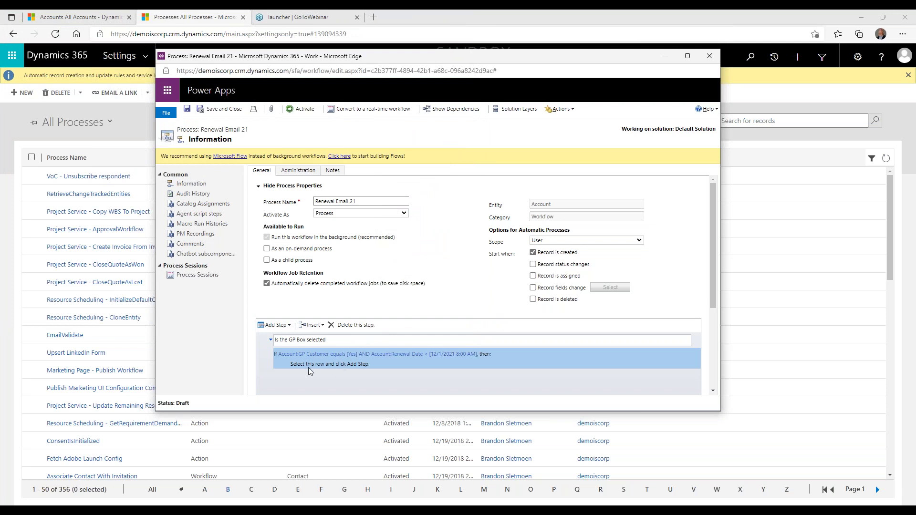
Add a Default Action branch to the GP Box check condition
{"action": "left_click", "coordinate": [275, 325]}
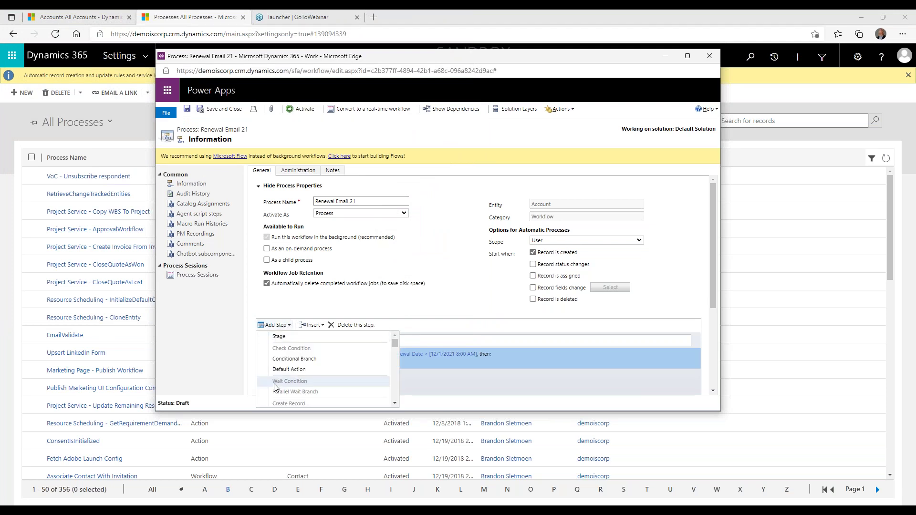
{"action": "left_click", "coordinate": [289, 325]}
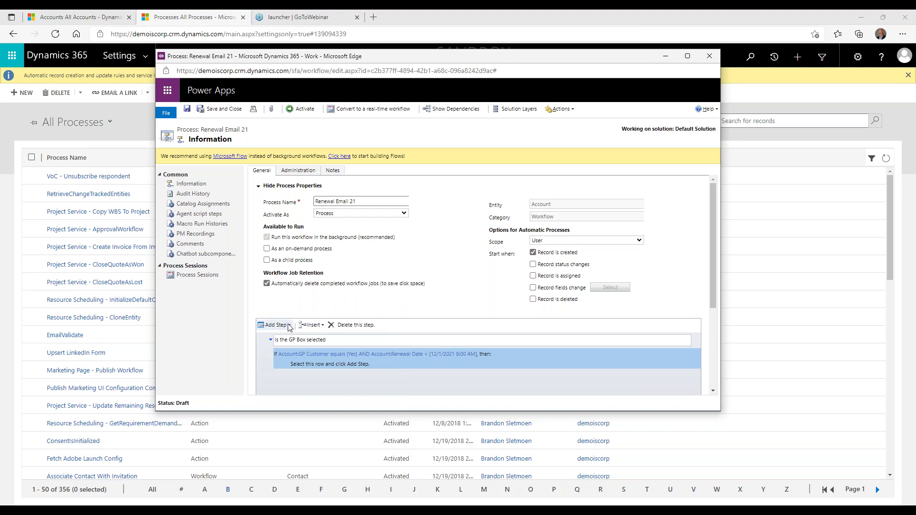
{"action": "left_click", "coordinate": [288, 326]}
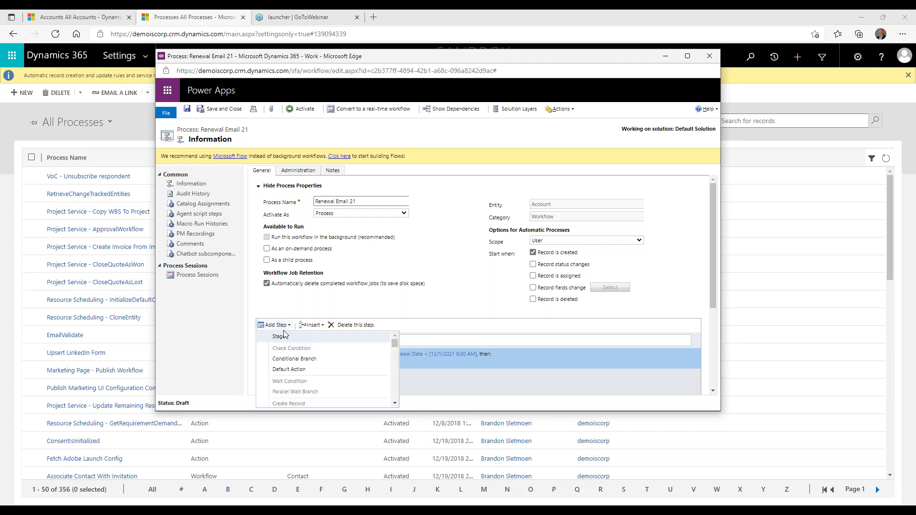
{"action": "left_click", "coordinate": [295, 370]}
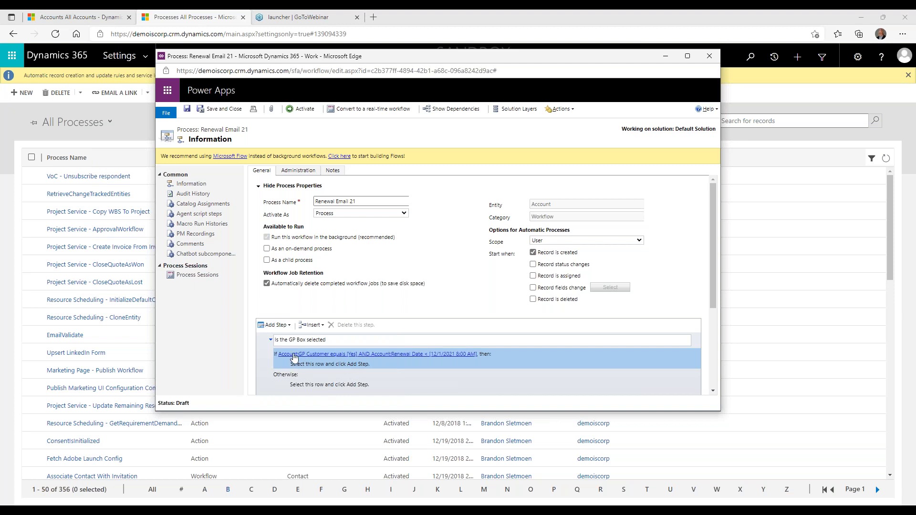
Add a Create Record step for an Email under the condition's If branch and open its properties
{"action": "left_click", "coordinate": [313, 363]}
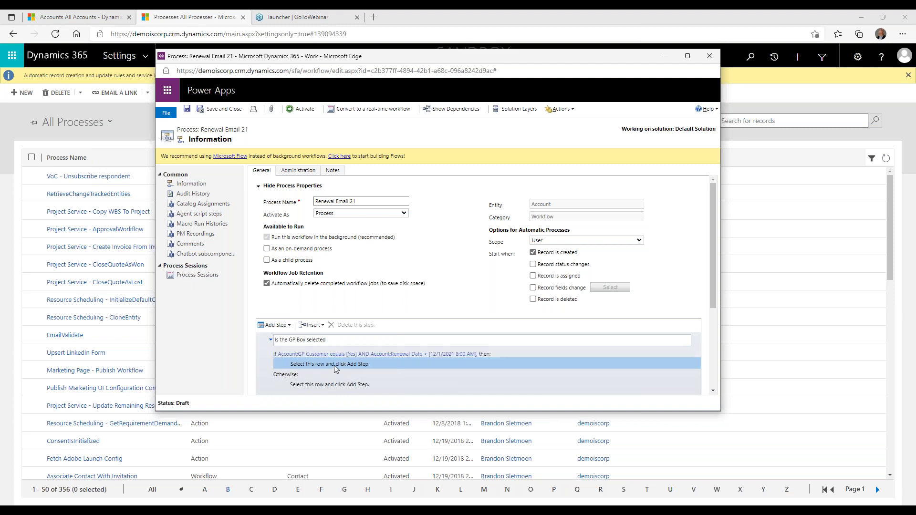
{"action": "left_click", "coordinate": [286, 326]}
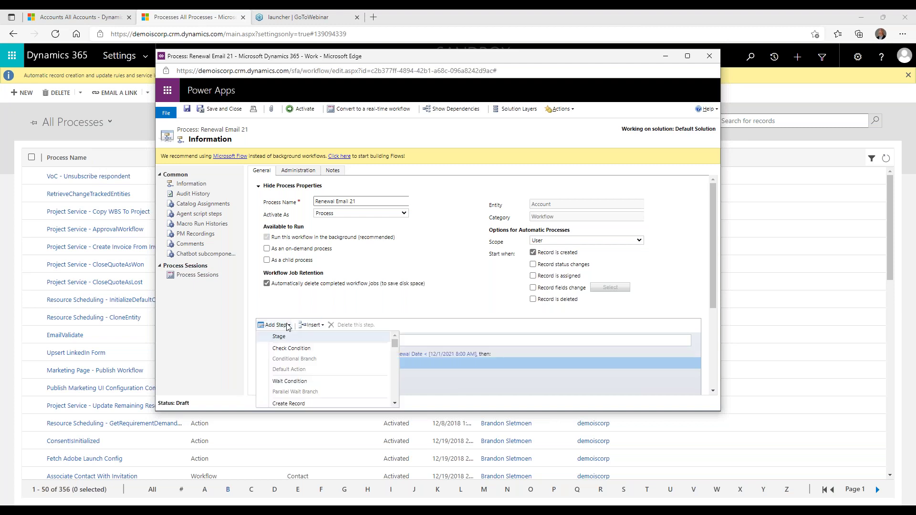
{"action": "left_click", "coordinate": [288, 404]}
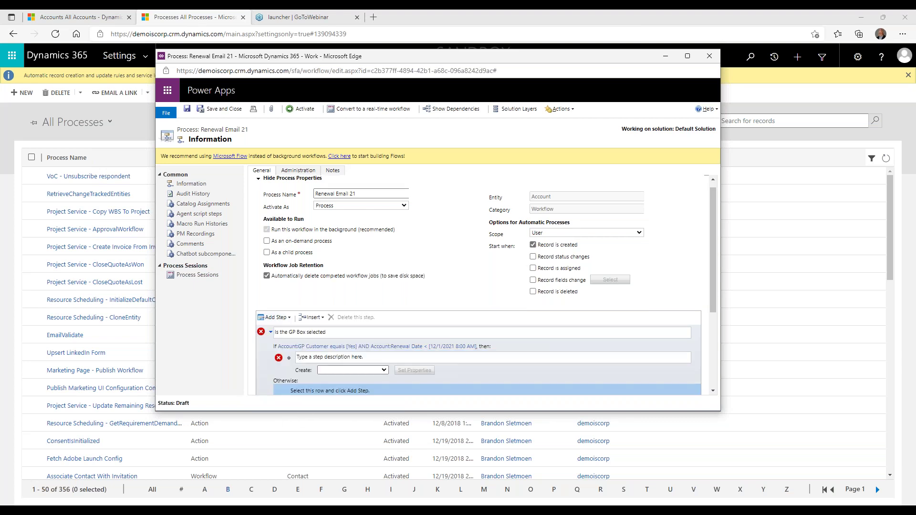
{"action": "left_click", "coordinate": [381, 370]}
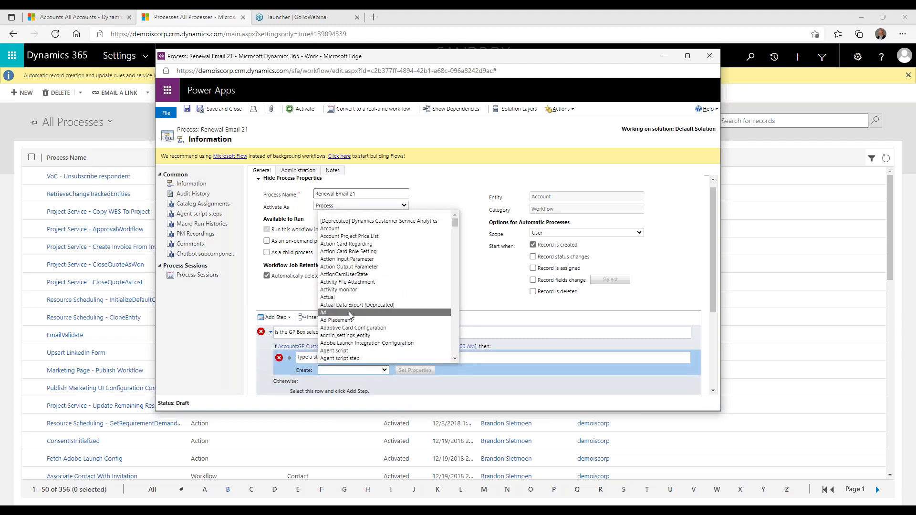
{"action": "scroll", "coordinate": [377, 317], "scroll_direction": "down", "scroll_amount": 15}
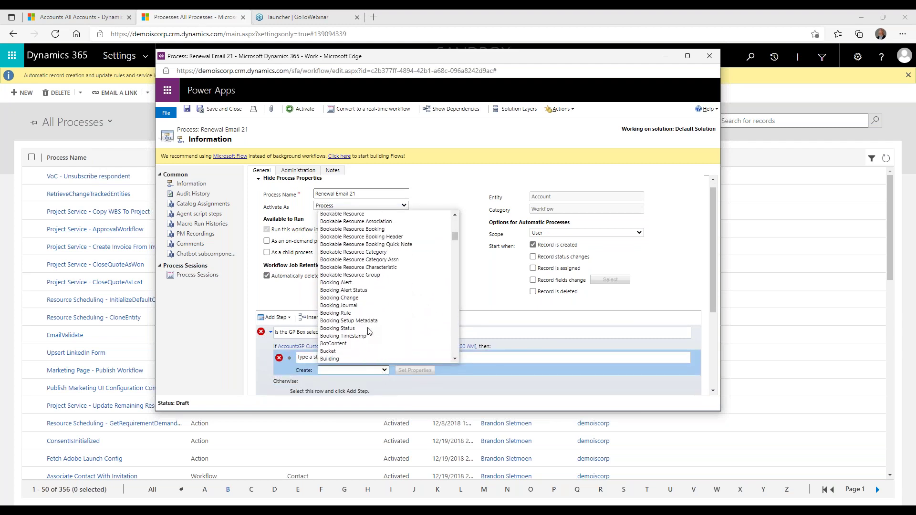
{"action": "scroll", "coordinate": [367, 331], "scroll_direction": "down", "scroll_amount": 6}
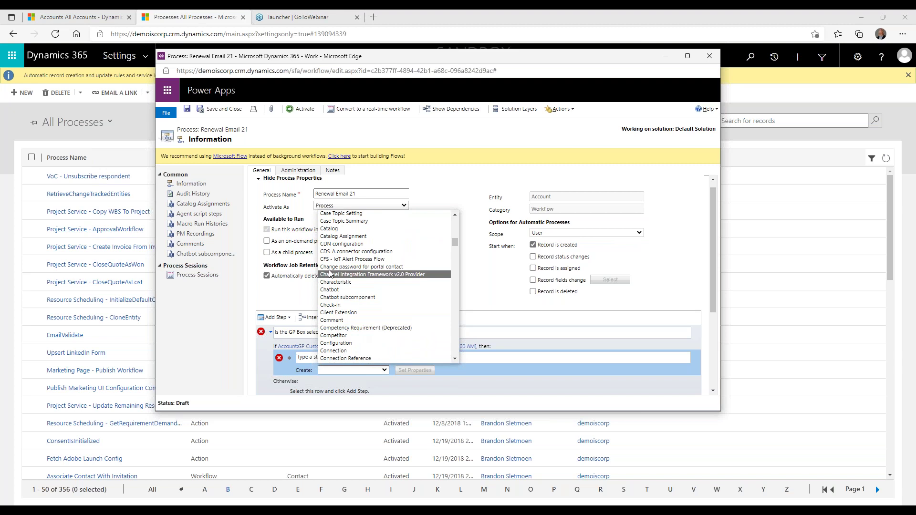
{"action": "scroll", "coordinate": [333, 262], "scroll_direction": "down", "scroll_amount": 15}
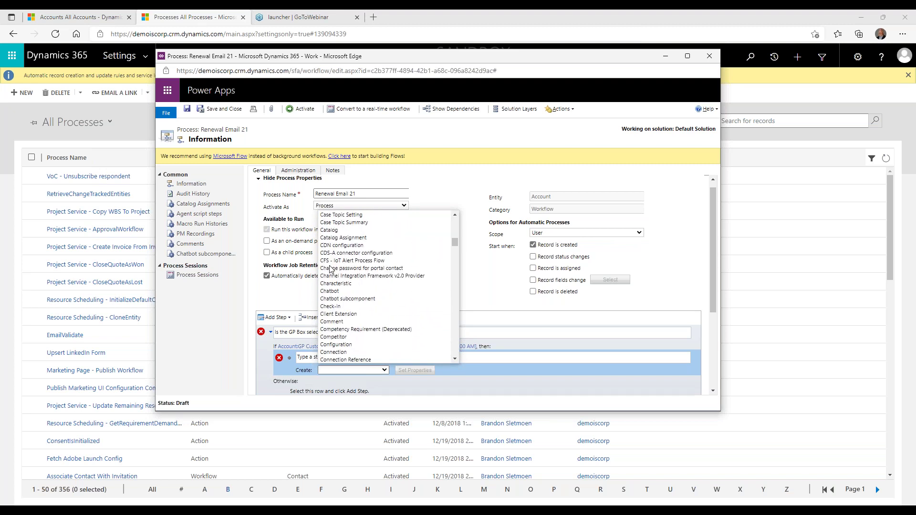
{"action": "scroll", "coordinate": [330, 269], "scroll_direction": "down", "scroll_amount": 12}
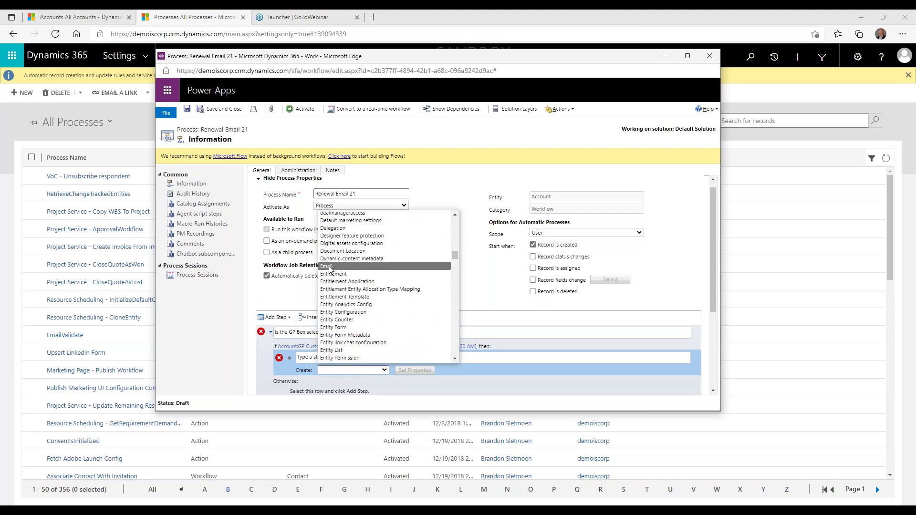
{"action": "left_click", "coordinate": [331, 267]}
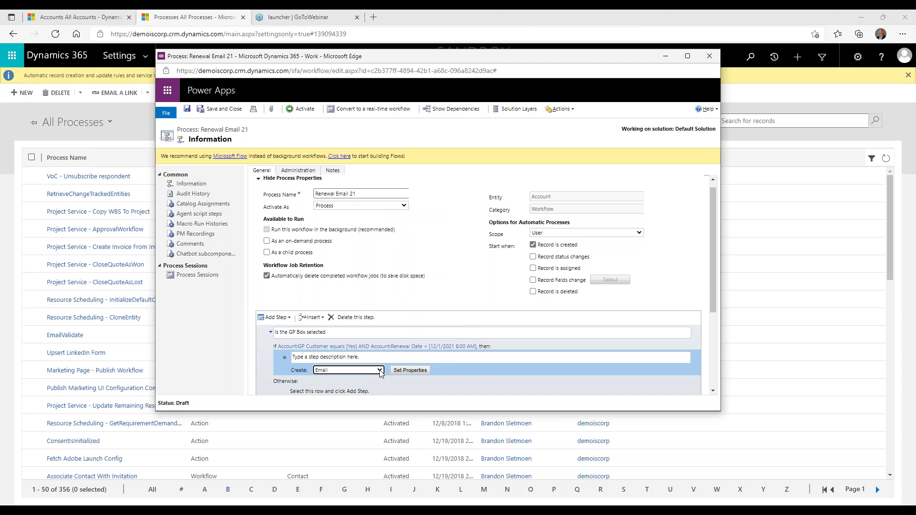
{"action": "left_click", "coordinate": [414, 371]}
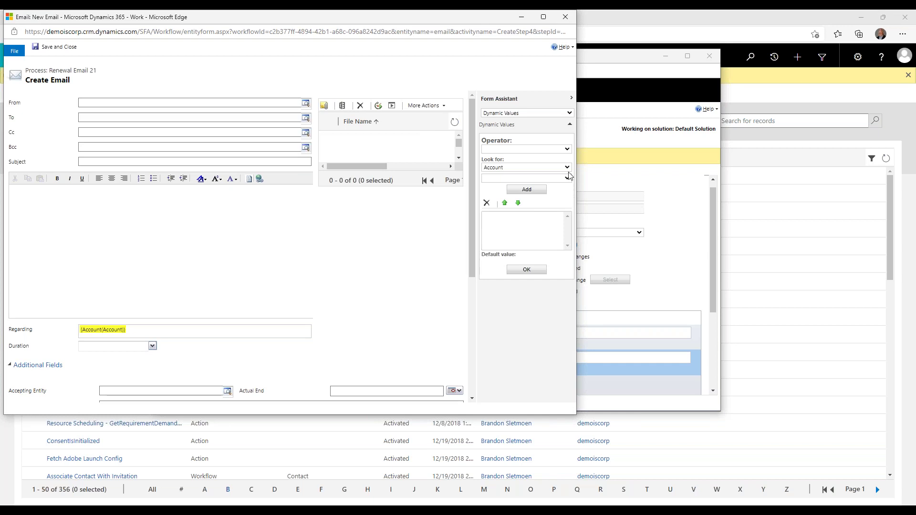
Try Billing Account as the entity for the email's dynamic values, and return the lookup to Account
{"action": "left_click", "coordinate": [566, 150]}
{"action": "left_click", "coordinate": [529, 166]}
{"action": "left_click", "coordinate": [567, 179]}
{"action": "left_click", "coordinate": [567, 179]}
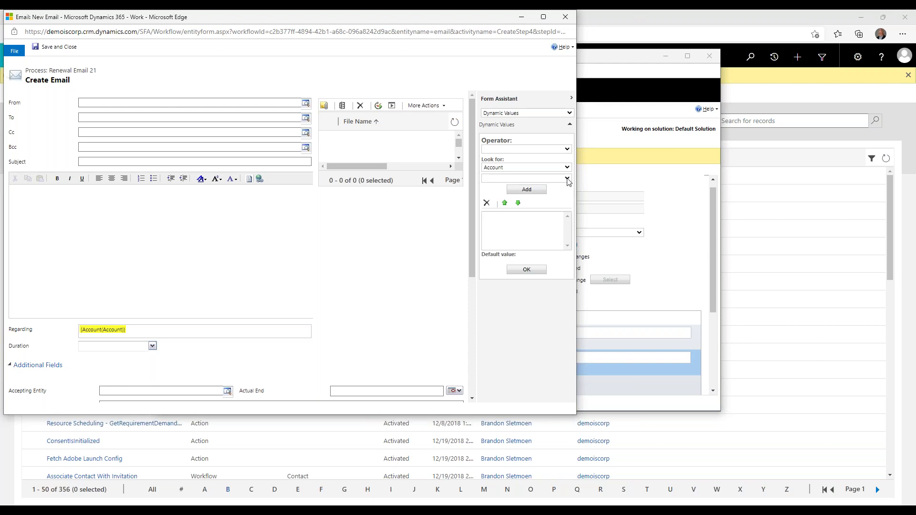
{"action": "left_click", "coordinate": [518, 171]}
{"action": "scroll", "coordinate": [515, 220], "scroll_direction": "down", "scroll_amount": 5}
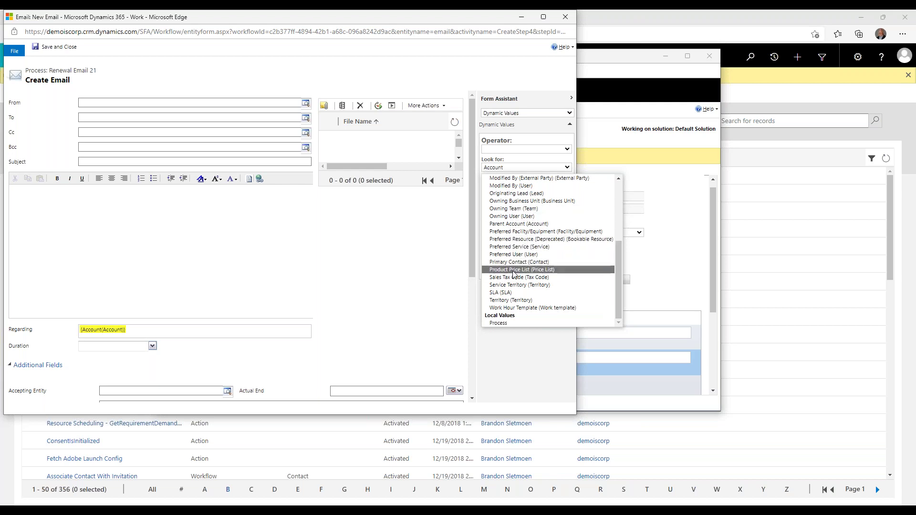
{"action": "scroll", "coordinate": [513, 251], "scroll_direction": "up", "scroll_amount": 3}
{"action": "scroll", "coordinate": [514, 250], "scroll_direction": "up", "scroll_amount": 3}
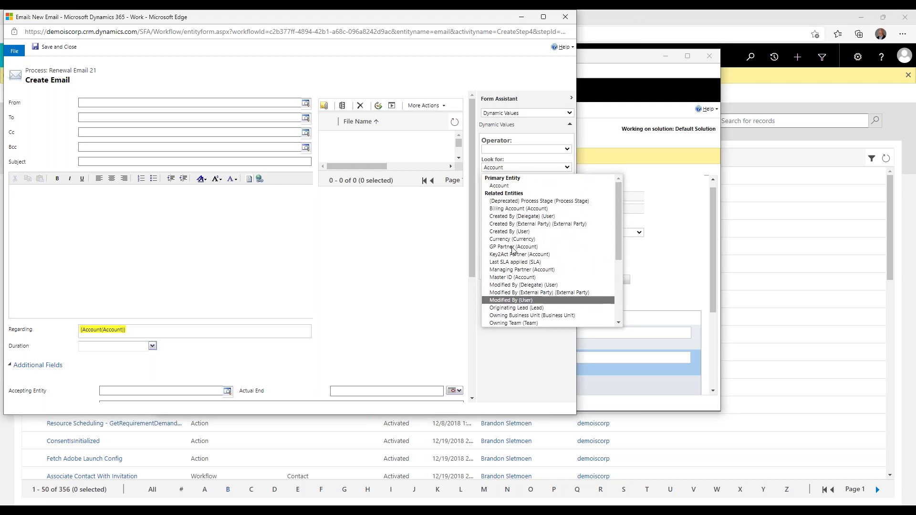
{"action": "left_click", "coordinate": [510, 210]}
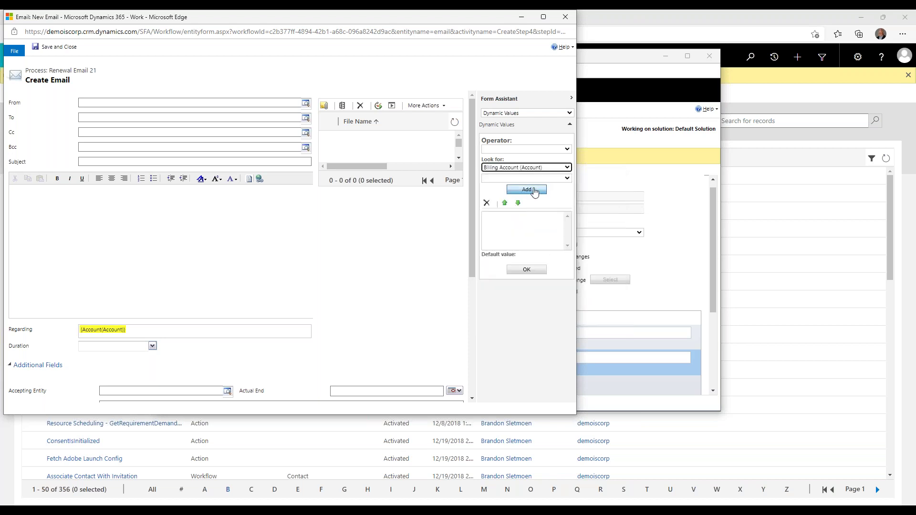
{"action": "left_click", "coordinate": [568, 179]}
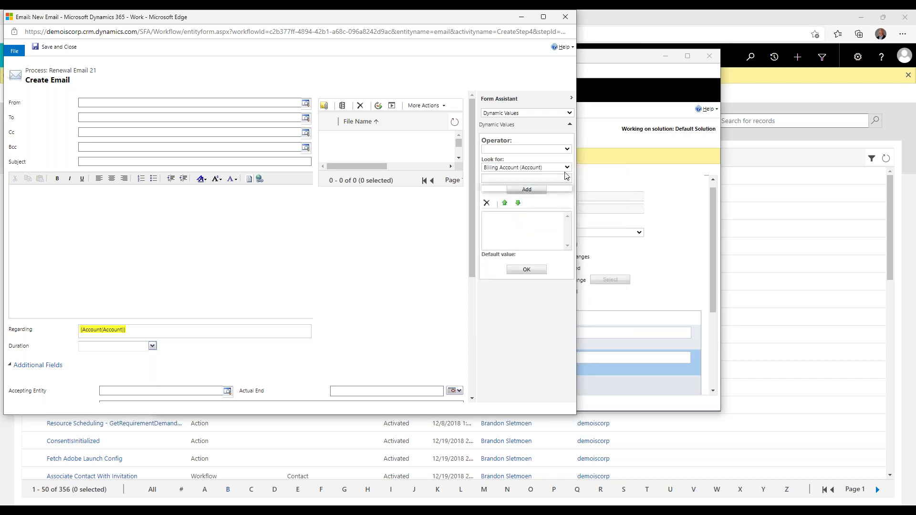
{"action": "left_click", "coordinate": [566, 177]}
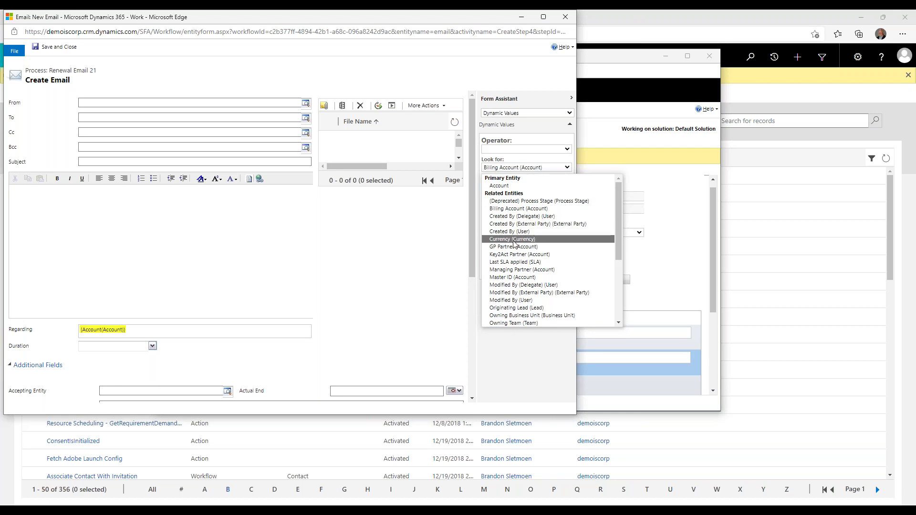
{"action": "scroll", "coordinate": [510, 234], "scroll_direction": "down", "scroll_amount": 5}
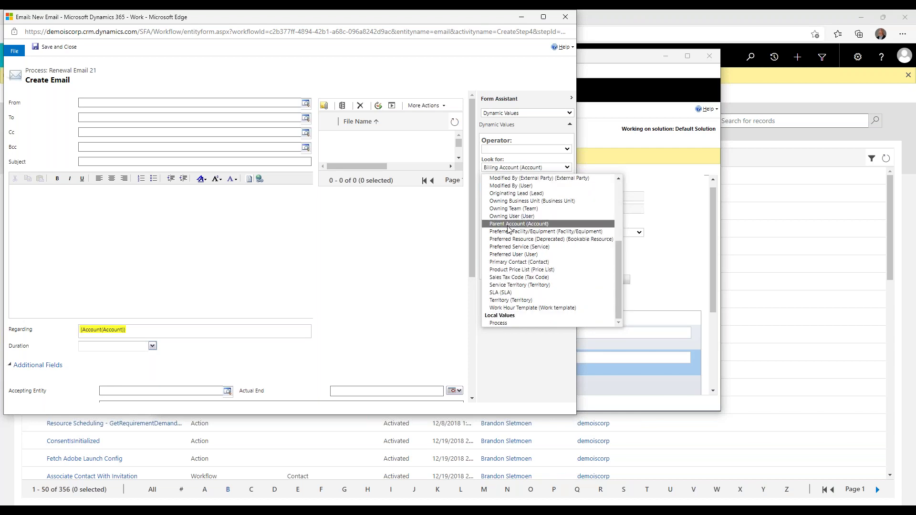
{"action": "scroll", "coordinate": [511, 262], "scroll_direction": "up", "scroll_amount": 5}
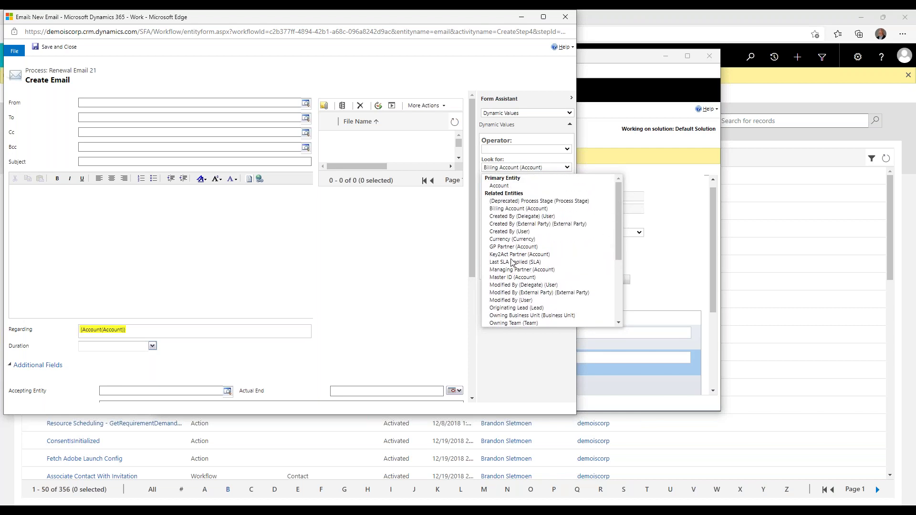
{"action": "left_click", "coordinate": [503, 186]}
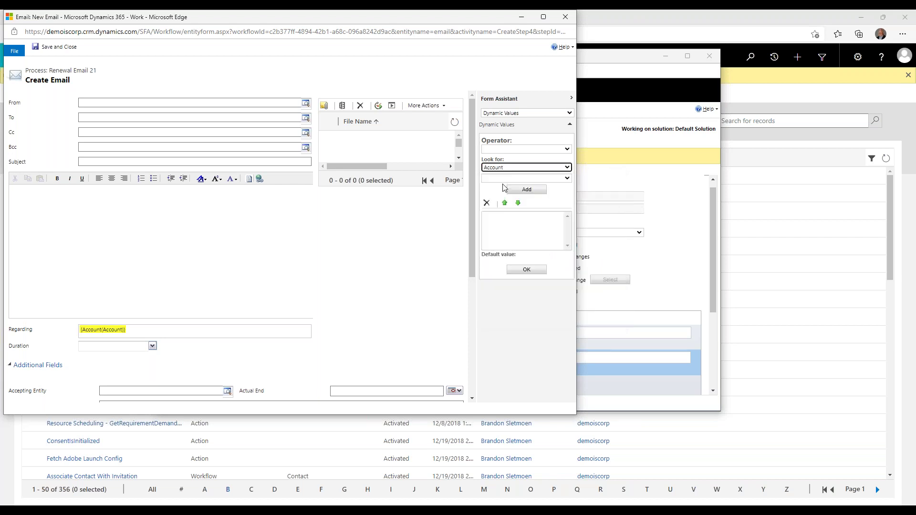
Target the email body and add the Account's Address Phone field to the dynamic values
{"action": "left_click", "coordinate": [567, 179]}
{"action": "left_click", "coordinate": [555, 185]}
{"action": "left_click", "coordinate": [139, 193]}
{"action": "left_click", "coordinate": [567, 178]}
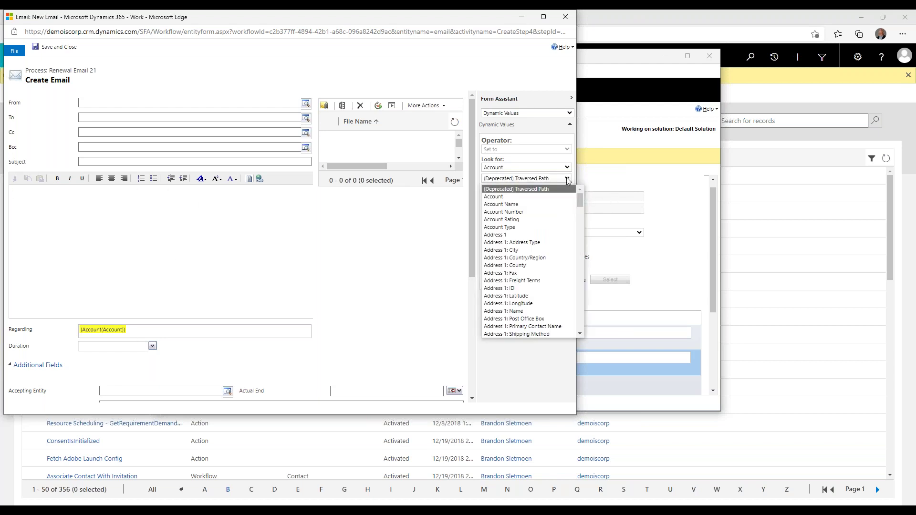
{"action": "scroll", "coordinate": [540, 231], "scroll_direction": "down", "scroll_amount": 5}
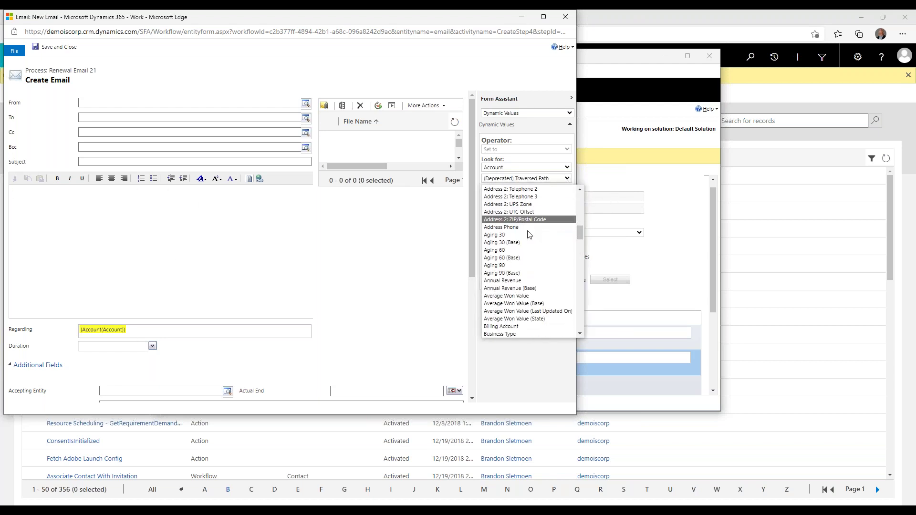
{"action": "left_click", "coordinate": [494, 231]}
{"action": "left_click", "coordinate": [525, 190]}
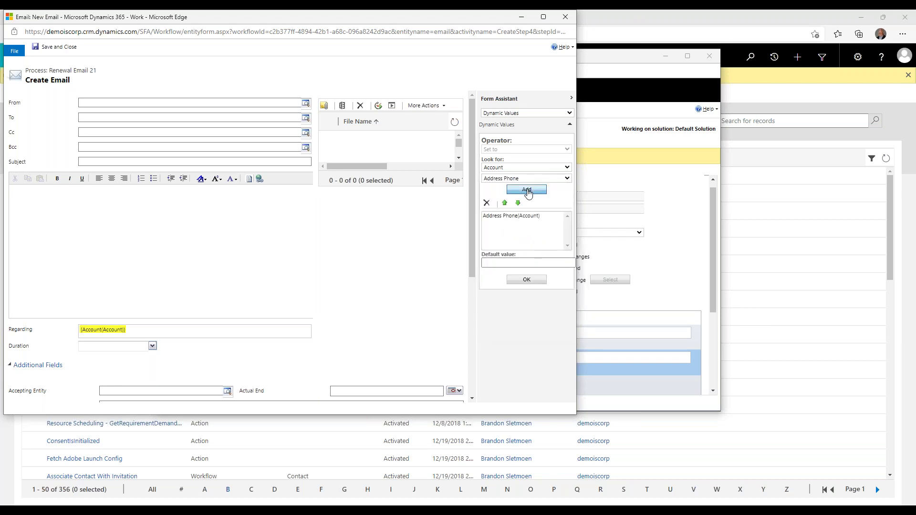
Add the Account's Renewal Date field to the dynamic values and insert both listed fields into the email body
{"action": "left_click", "coordinate": [566, 178]}
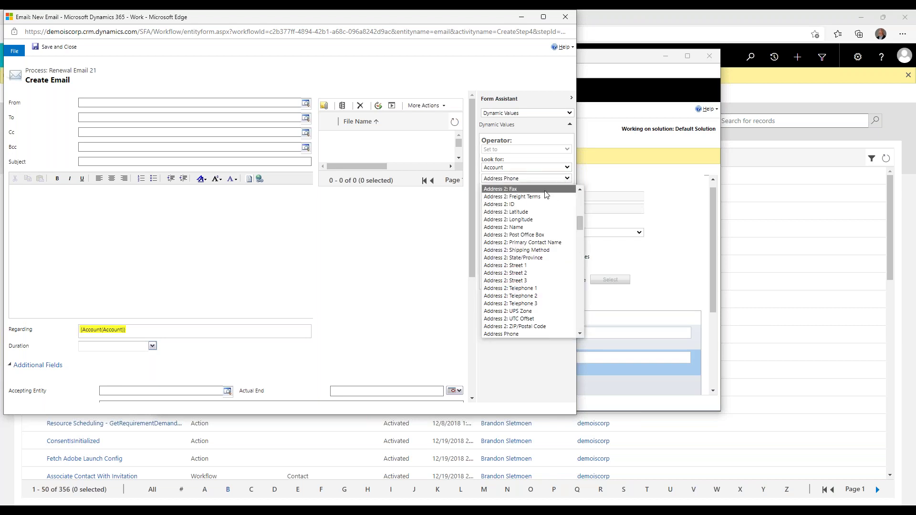
{"action": "scroll", "coordinate": [526, 294], "scroll_direction": "down", "scroll_amount": 20}
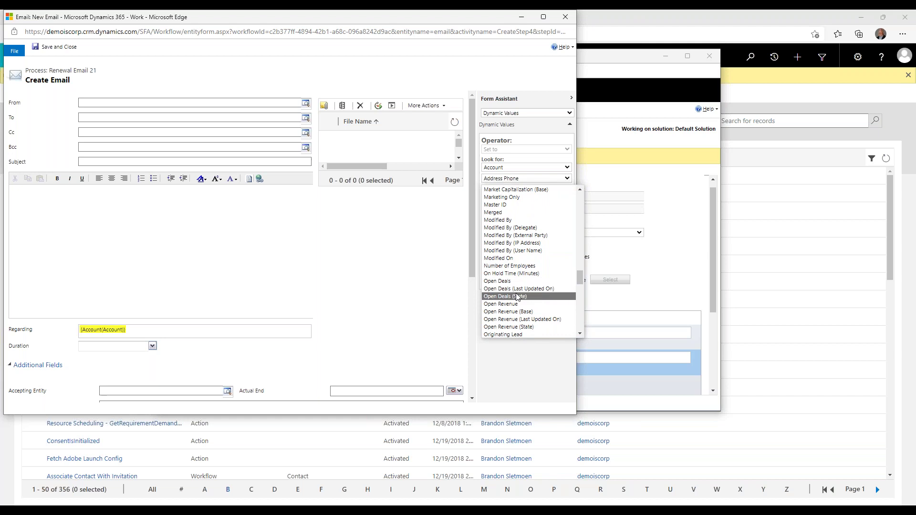
{"action": "scroll", "coordinate": [510, 299], "scroll_direction": "down", "scroll_amount": 5}
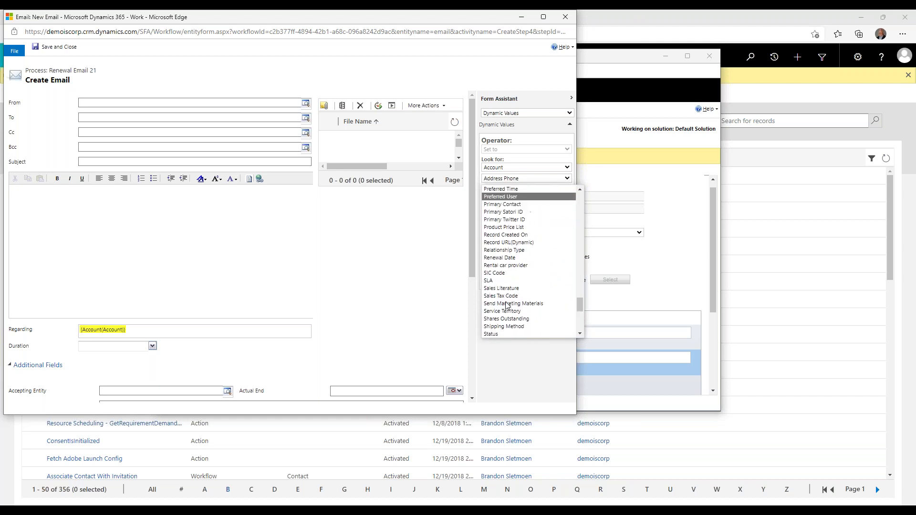
{"action": "left_click", "coordinate": [501, 258]}
{"action": "left_click", "coordinate": [526, 189]}
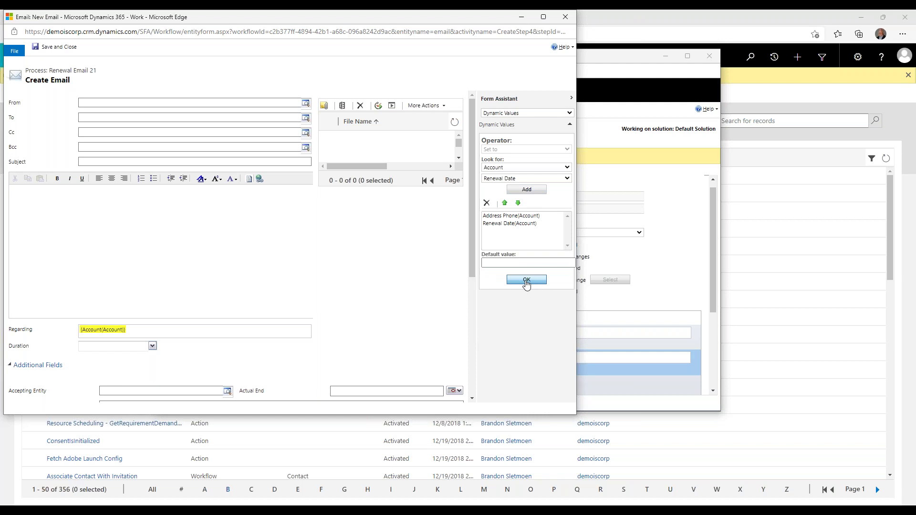
{"action": "left_click", "coordinate": [526, 280]}
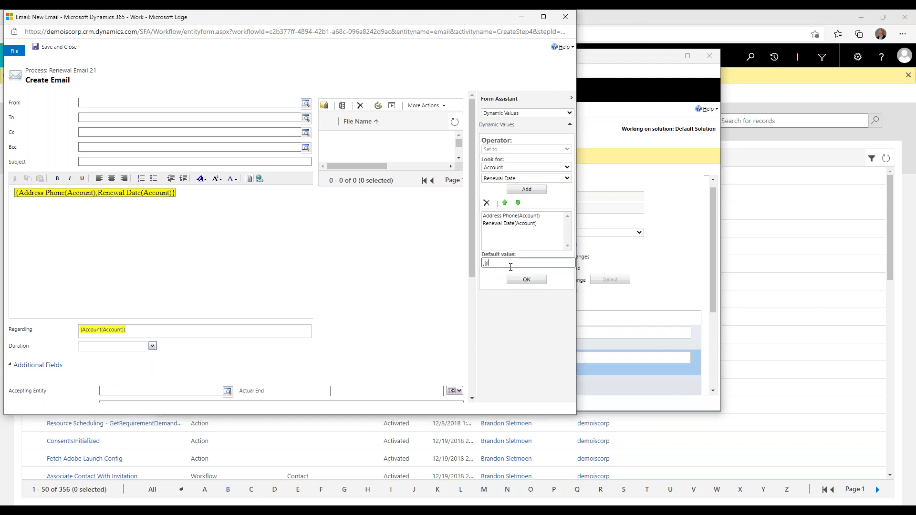
Set the dynamic values' default to "jljfjfl;kasjf lajflal;aFS", reinsert them into the email body, and save and close the email
{"action": "type", "text": ";fla;aFS"}
{"action": "left_click", "coordinate": [526, 280]}
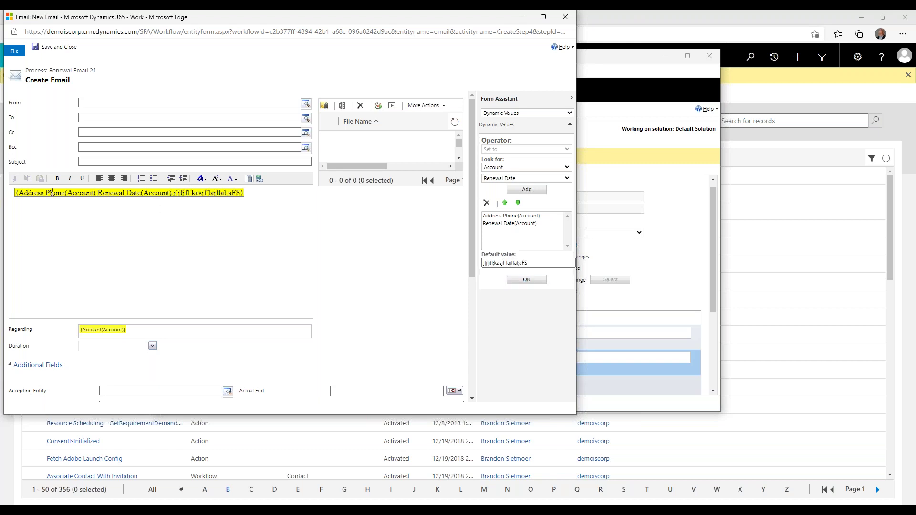
{"action": "left_click", "coordinate": [46, 49]}
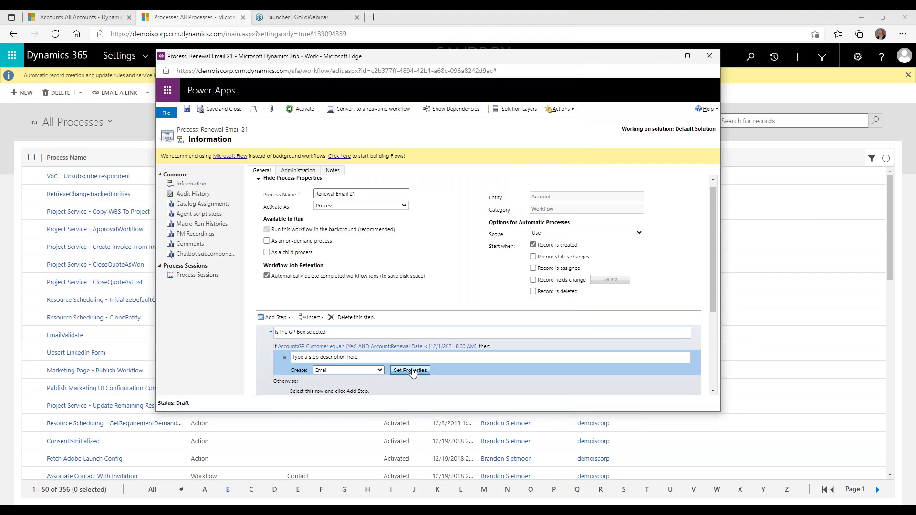
Save and close the Renewal Email 21 workflow with its Create Email step
{"action": "scroll", "coordinate": [365, 396], "scroll_direction": "down", "scroll_amount": 2}
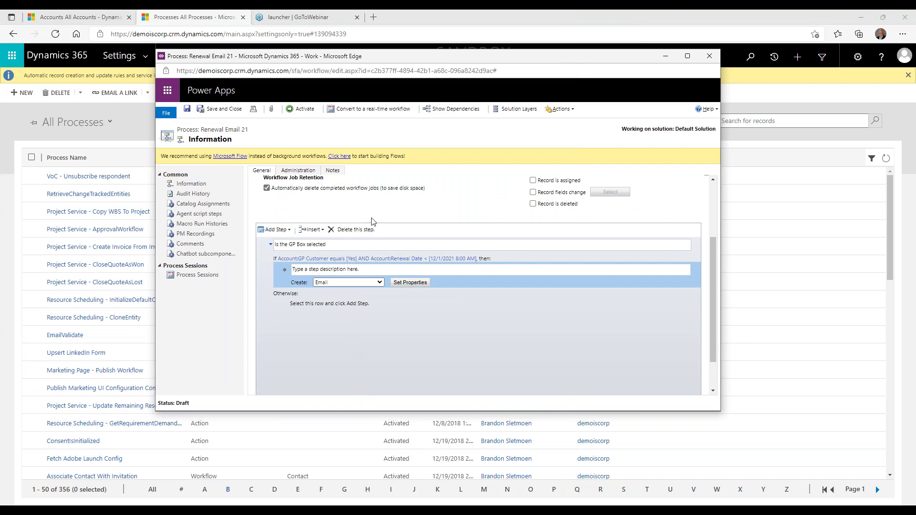
{"action": "left_click", "coordinate": [221, 111]}
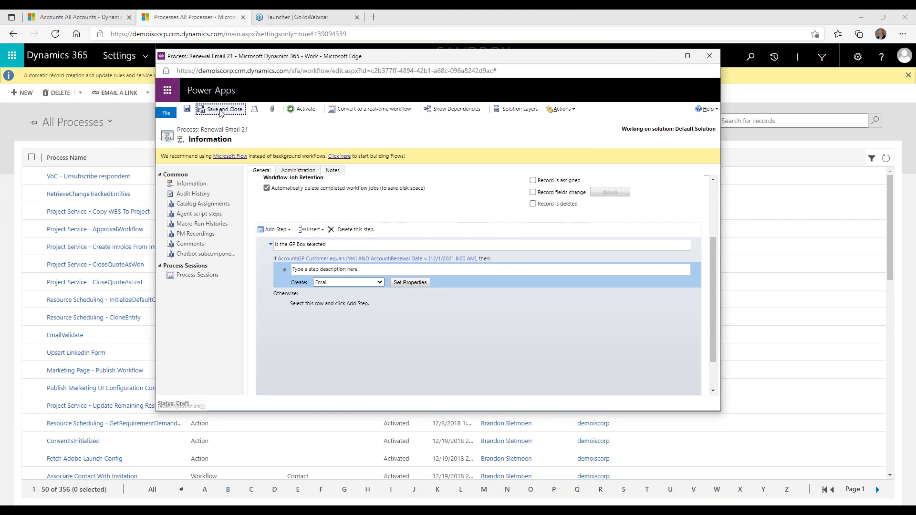